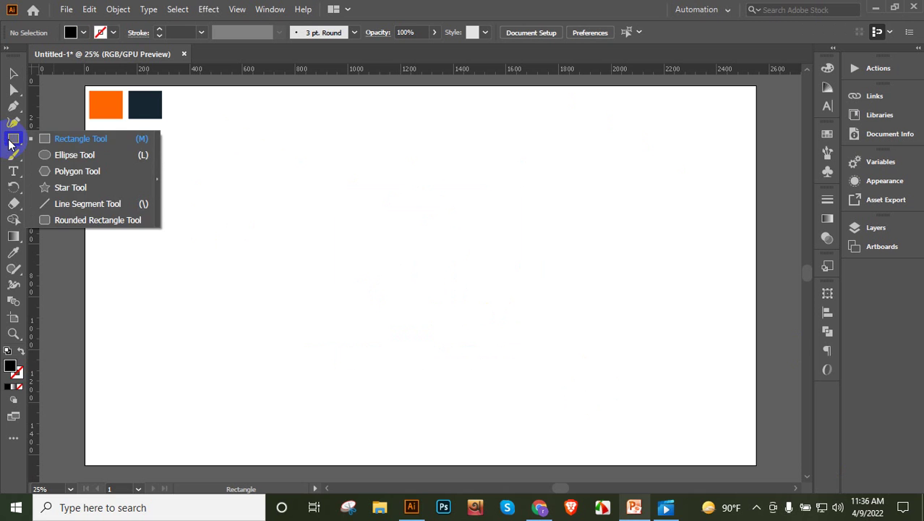
Step: Draw a black circle about 214 px in diameter near the artboard's centre and duplicate it horizontally so the two circles partly overlap
{"action": "left_click_drag", "start_coordinate": [360, 245], "coordinate": [417, 302]}
{"action": "key", "text": "v"}
{"action": "left_click", "coordinate": [418, 316]}
{"action": "left_click_drag", "start_coordinate": [417, 277], "coordinate": [431, 275]}
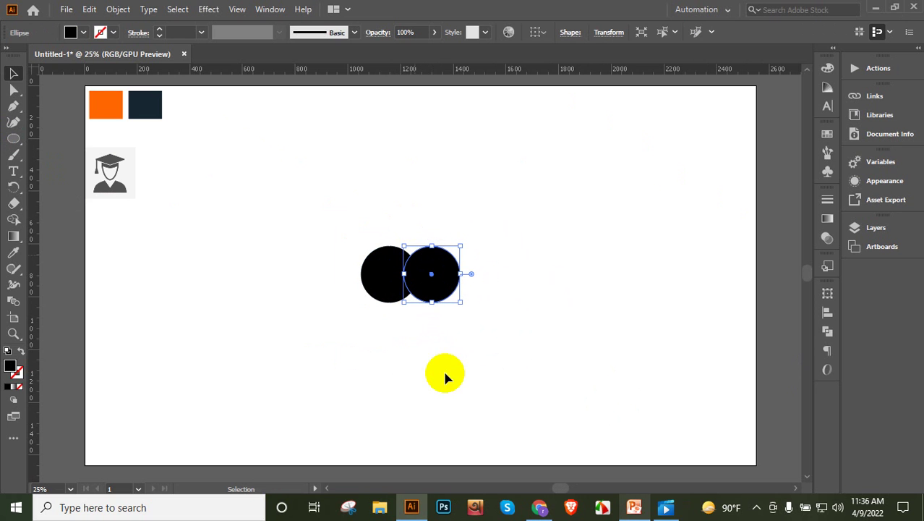
Step: Remove the outer parts of both circles with the Shape Builder tool, keeping only the leaf-shaped overlap
{"action": "left_click", "coordinate": [417, 316]}
{"action": "left_click_drag", "start_coordinate": [424, 316], "coordinate": [393, 249]}
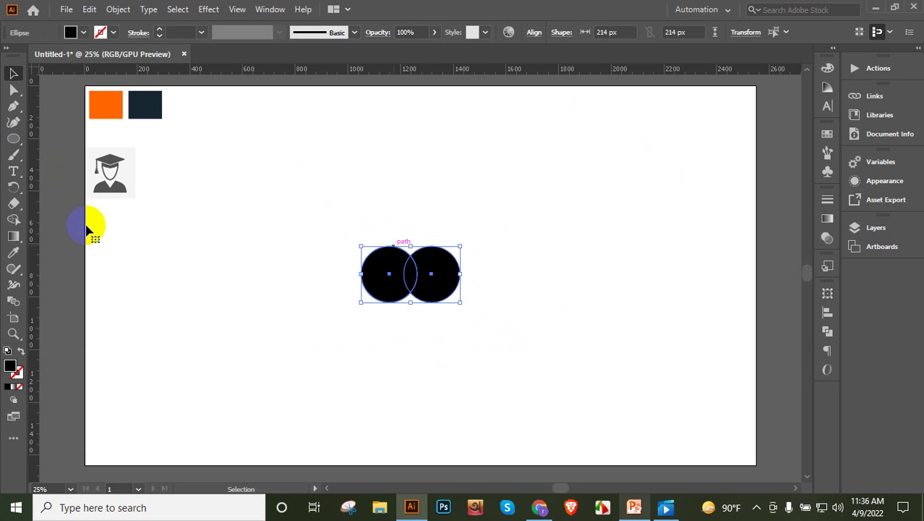
{"action": "left_click", "coordinate": [12, 221]}
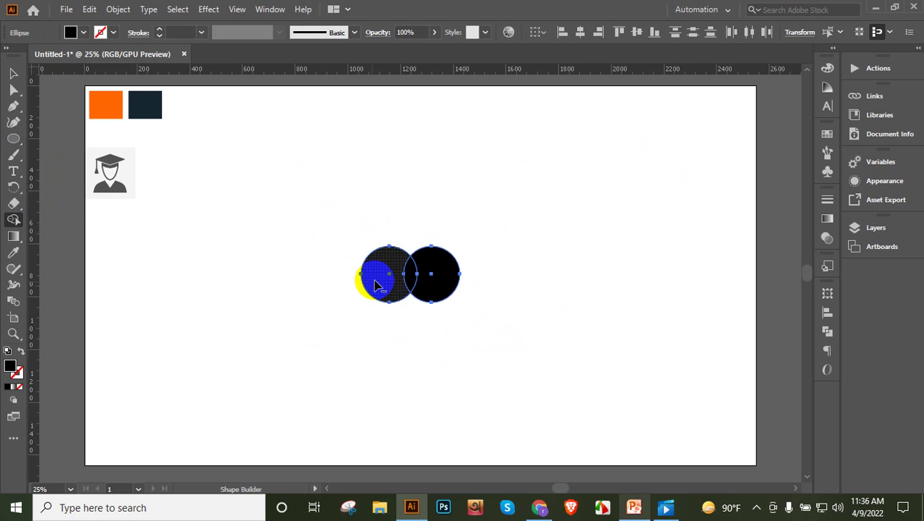
{"action": "left_click", "coordinate": [375, 284], "text": "alt"}
{"action": "left_click", "coordinate": [444, 290], "text": "alt"}
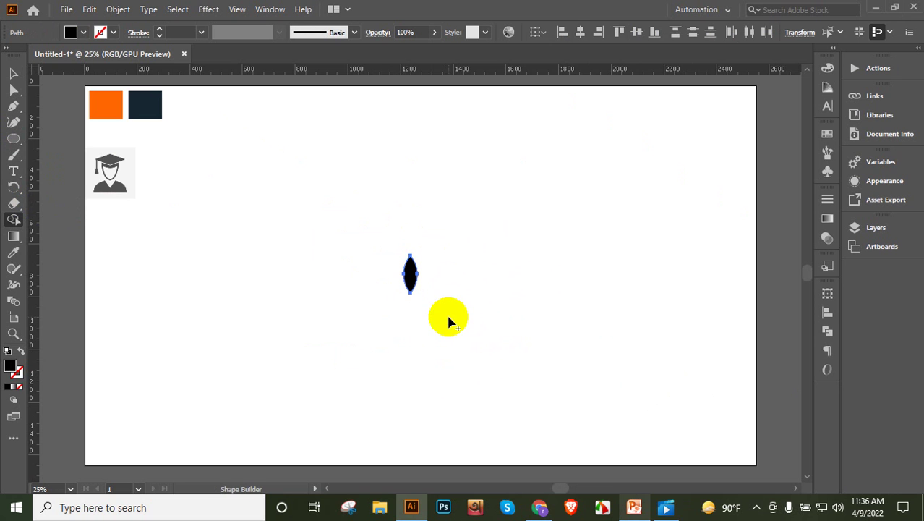
Step: Place the leaf shape a short distance to the right of its original spot, keeping only a single leaf
{"action": "key", "text": "v"}
{"action": "left_click_drag", "start_coordinate": [411, 274], "coordinate": [423, 285]}
{"action": "left_click", "coordinate": [409, 283]}
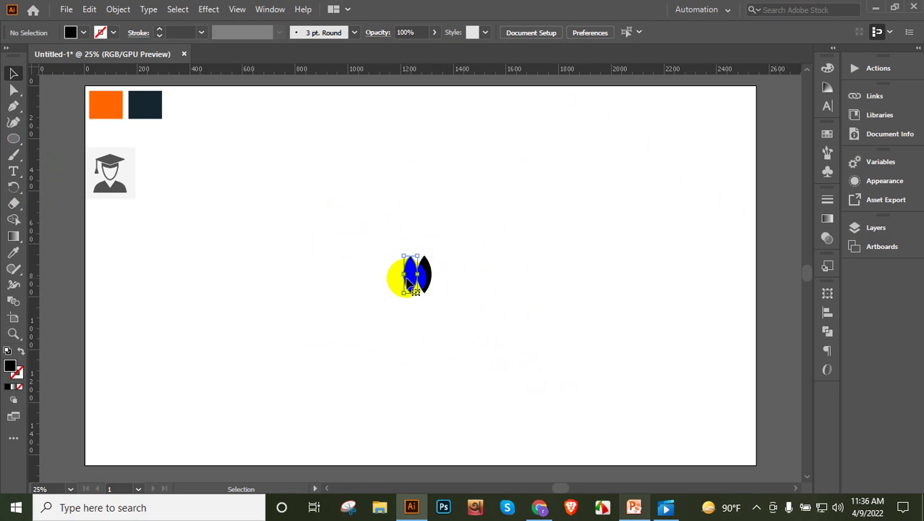
{"action": "left_click_drag", "start_coordinate": [409, 282], "coordinate": [430, 284]}
Step: Rotate the leaf about 35° counterclockwise so its upper tip leans to the left
{"action": "scroll", "coordinate": [429, 284], "scroll_direction": "up", "scroll_amount": 2}
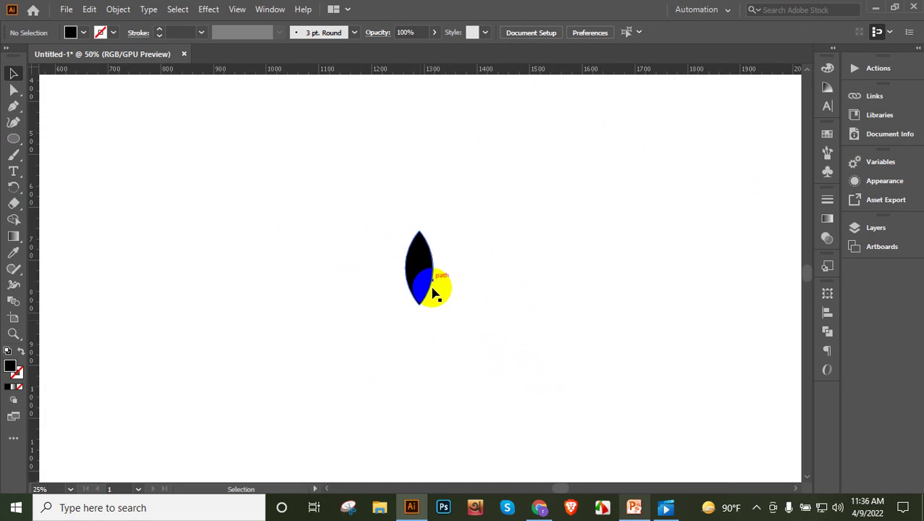
{"action": "scroll", "coordinate": [430, 285], "scroll_direction": "up", "scroll_amount": 3}
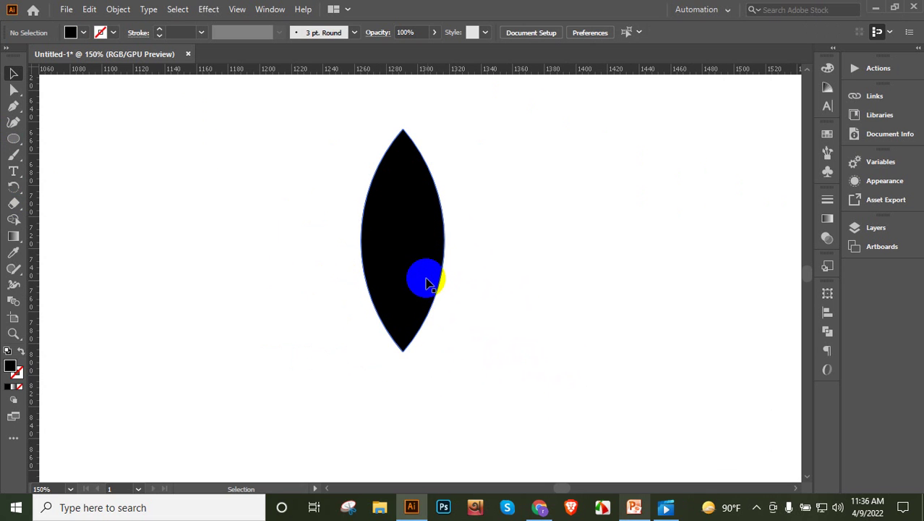
{"action": "left_click", "coordinate": [432, 287]}
{"action": "left_click", "coordinate": [420, 304]}
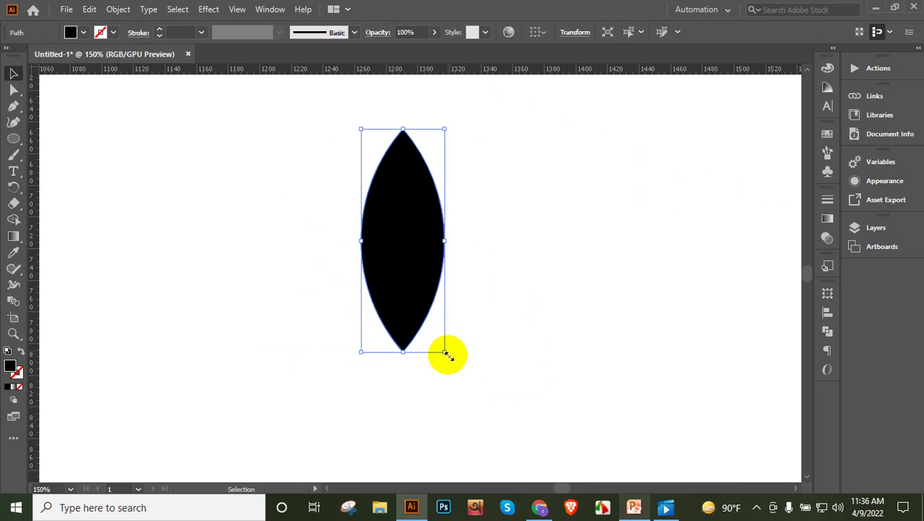
{"action": "left_click_drag", "start_coordinate": [452, 352], "coordinate": [503, 307]}
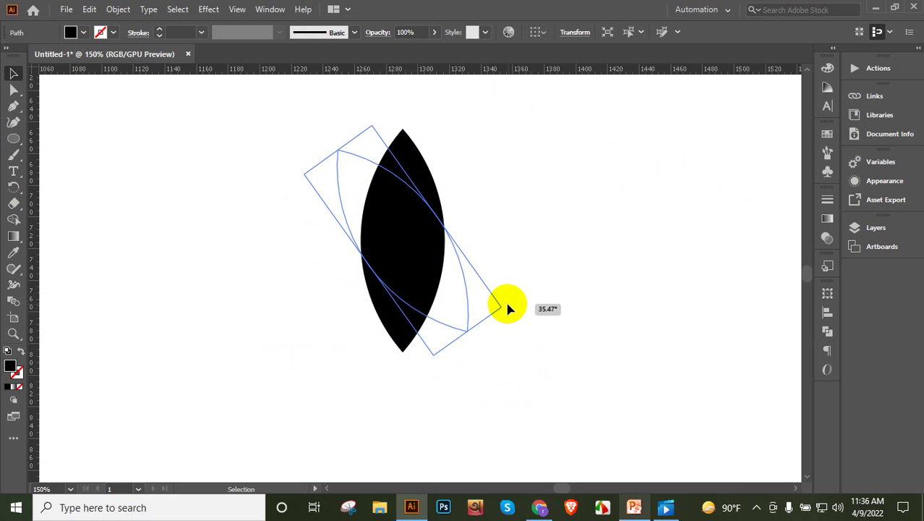
Step: Create a mirrored copy of the tilted leaf, reflected across the vertical axis
{"action": "right_click", "coordinate": [434, 273]}
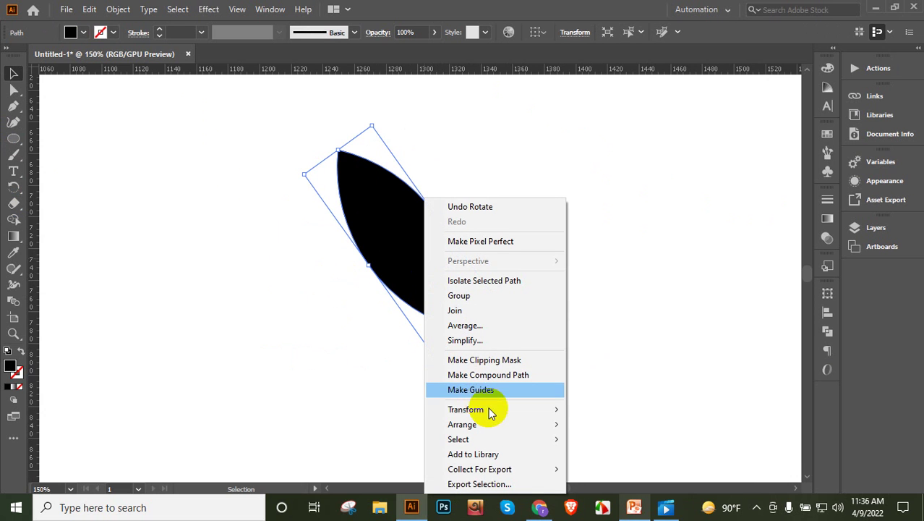
{"action": "mouse_move", "coordinate": [488, 409]}
{"action": "left_click", "coordinate": [624, 339]}
{"action": "left_click", "coordinate": [407, 340]}
Step: Move the mirrored leaf to the right until the lower tips of both leaves meet in a V shape
{"action": "left_click_drag", "start_coordinate": [415, 242], "coordinate": [527, 236]}
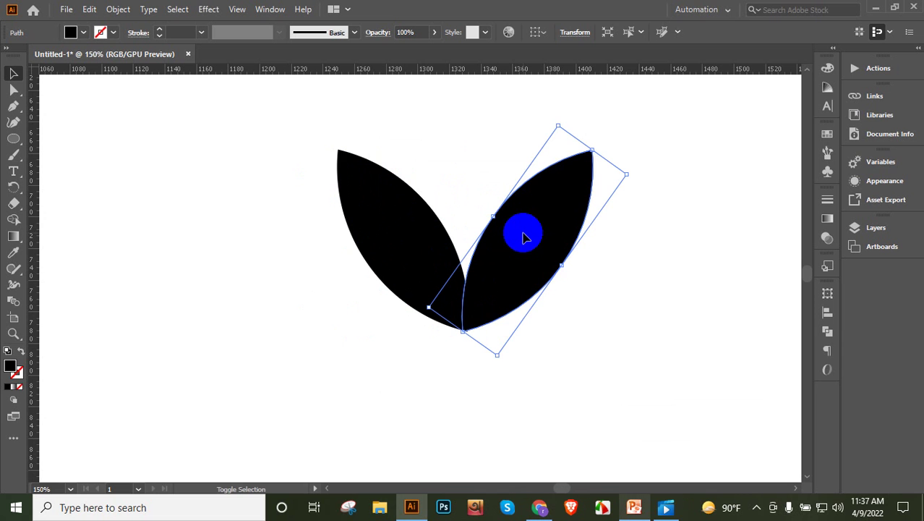
{"action": "scroll", "coordinate": [489, 319], "scroll_direction": "up", "scroll_amount": 2}
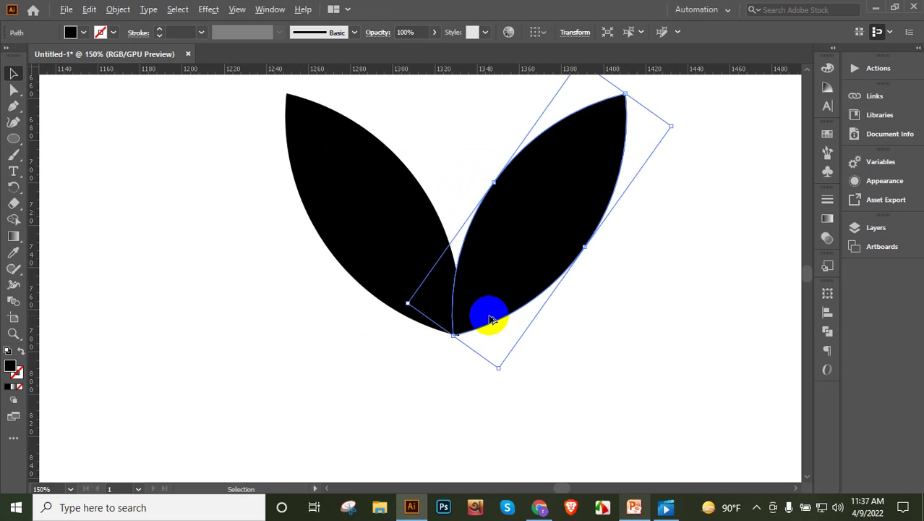
{"action": "left_click_drag", "start_coordinate": [491, 312], "coordinate": [492, 312]}
{"action": "left_click", "coordinate": [420, 386]}
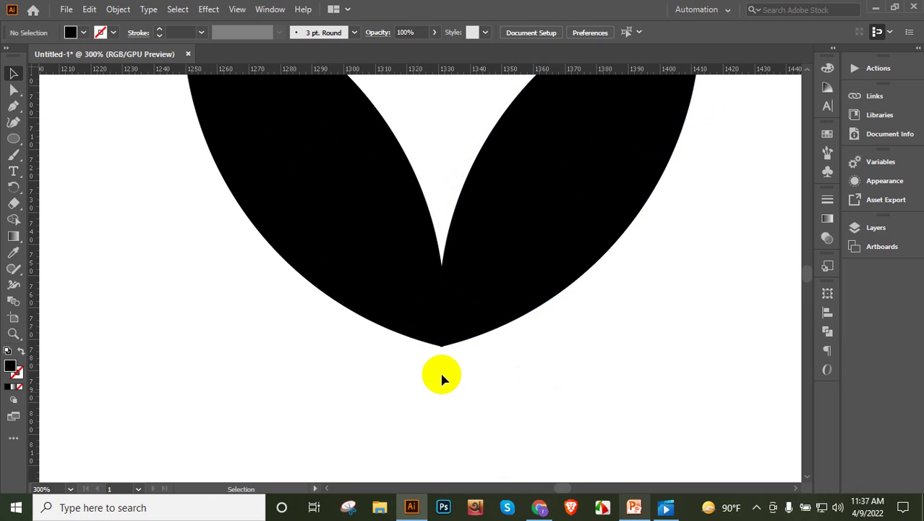
Step: Group the two leaves into one object
{"action": "scroll", "coordinate": [442, 377], "scroll_direction": "down", "scroll_amount": 3}
{"action": "left_click_drag", "start_coordinate": [488, 371], "coordinate": [399, 320]}
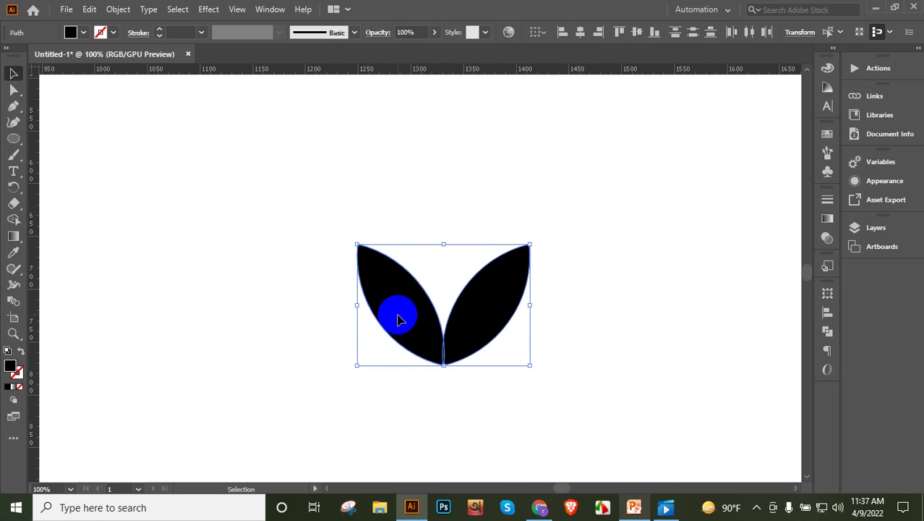
{"action": "right_click", "coordinate": [399, 319]}
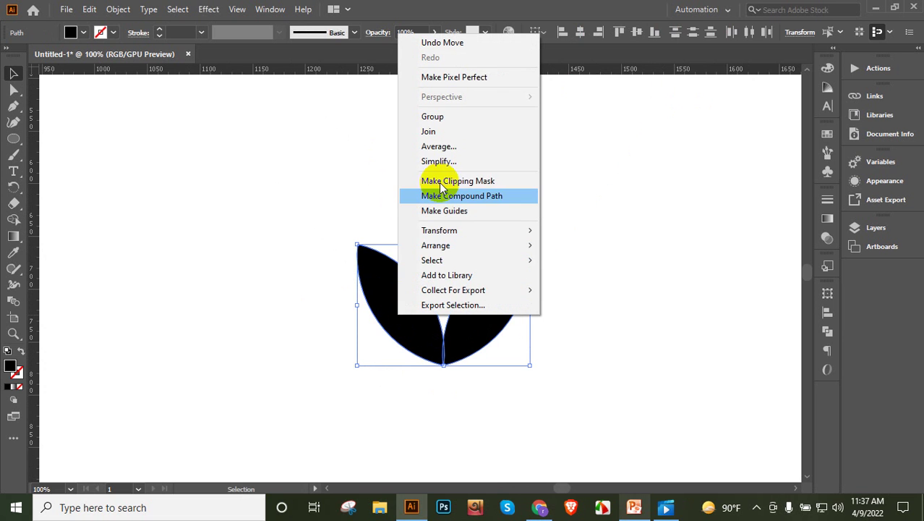
{"action": "left_click", "coordinate": [449, 118]}
{"action": "left_click", "coordinate": [570, 197]}
Step: Draw a large circle about 570 px in diameter to the left of the leaf pair
{"action": "scroll", "coordinate": [569, 198], "scroll_direction": "down", "scroll_amount": 3}
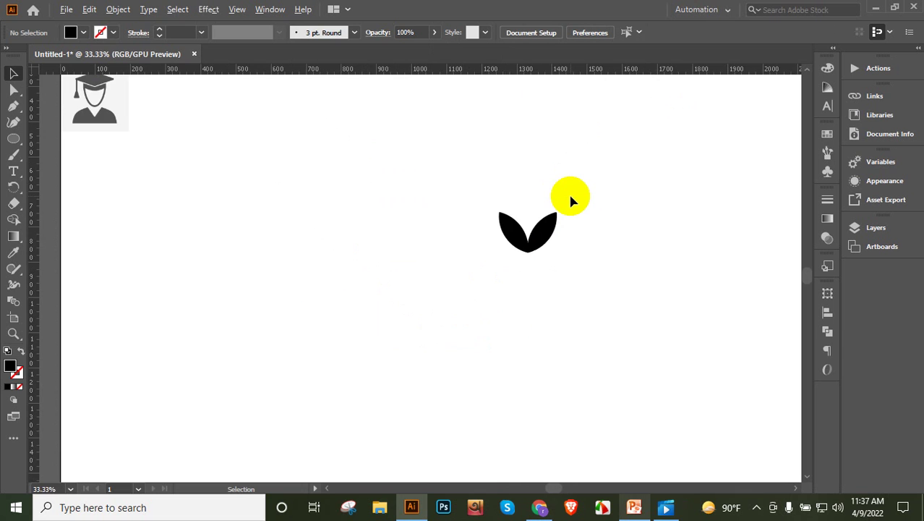
{"action": "scroll", "coordinate": [570, 200], "scroll_direction": "down", "scroll_amount": 1}
{"action": "left_click", "coordinate": [13, 138]}
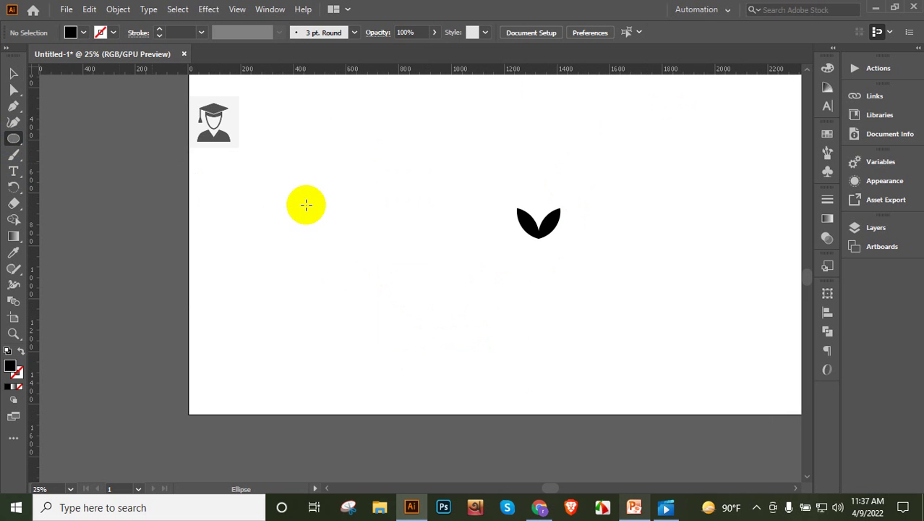
{"action": "left_click_drag", "start_coordinate": [377, 161], "coordinate": [469, 309]}
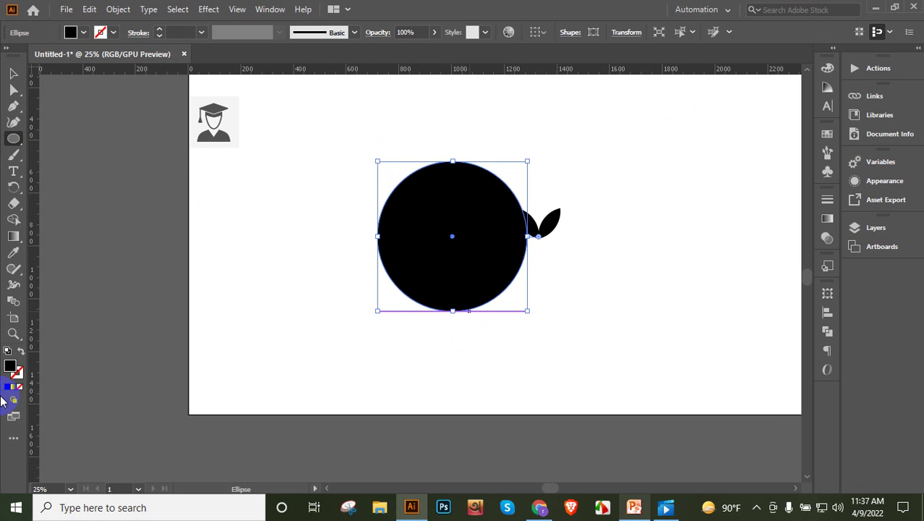
Step: Turn the large circle into an unfilled black outline with a 3 pt stroke
{"action": "left_click", "coordinate": [21, 350]}
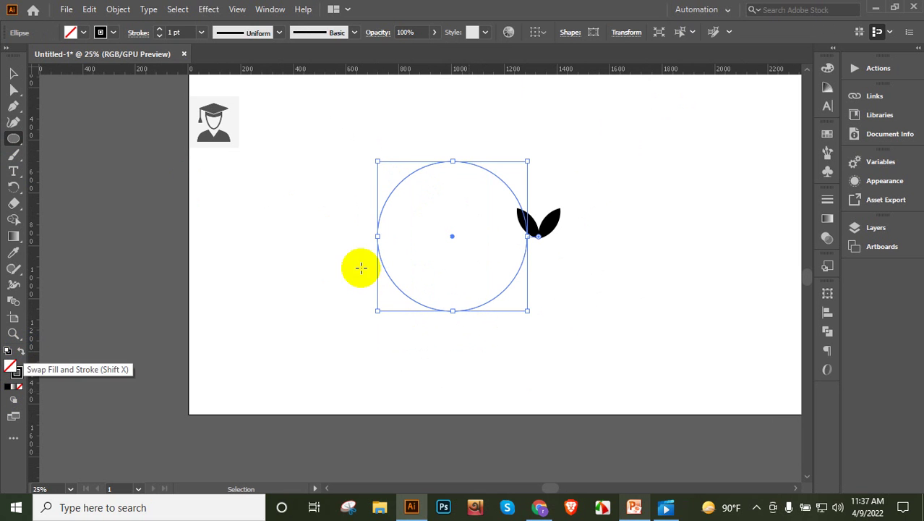
{"action": "left_click", "coordinate": [159, 29]}
{"action": "left_click", "coordinate": [159, 29]}
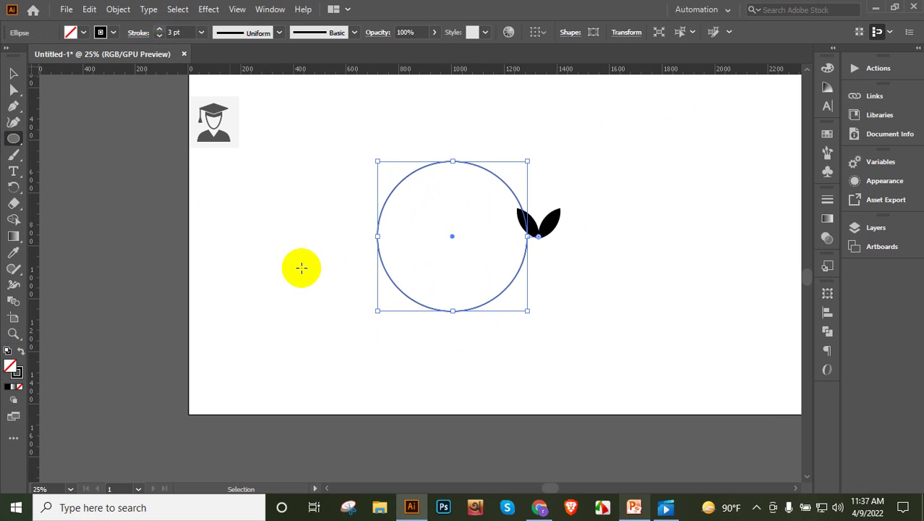
{"action": "key", "text": "v"}
{"action": "left_click", "coordinate": [311, 334]}
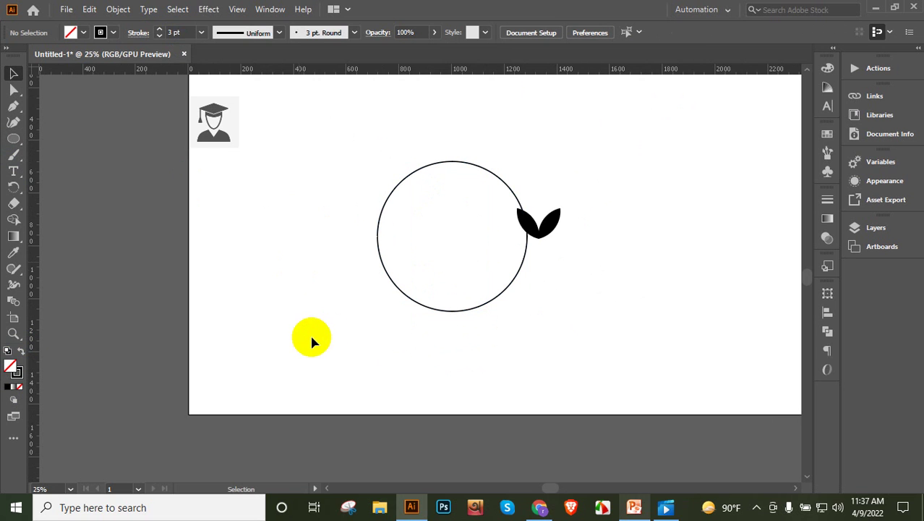
{"action": "key", "text": "b"}
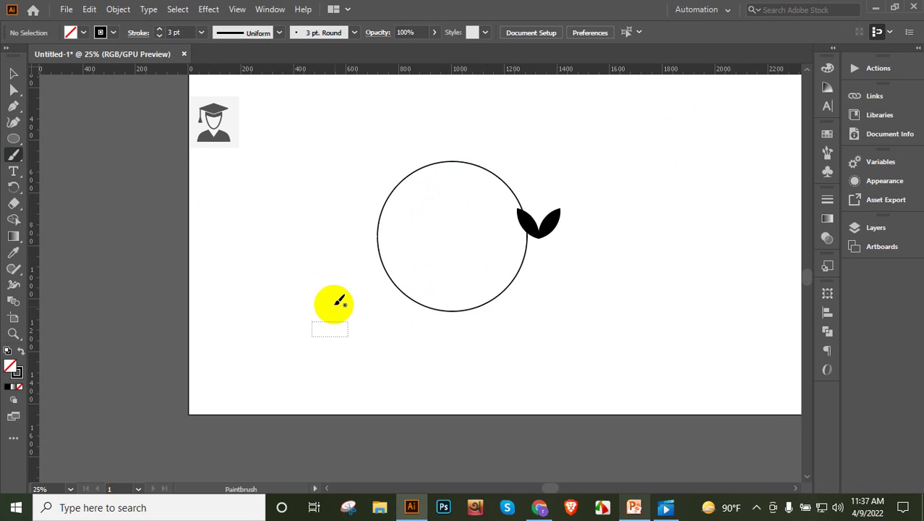
{"action": "key", "text": "v"}
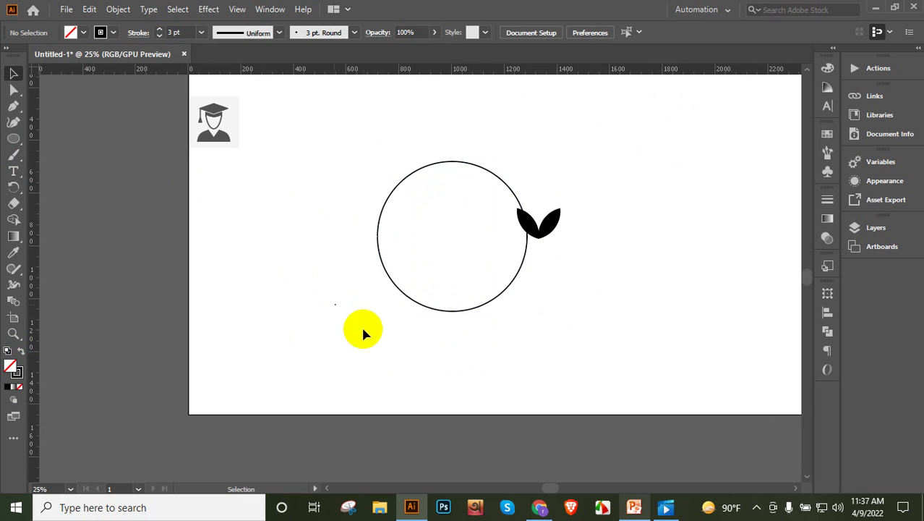
{"action": "left_click_drag", "start_coordinate": [313, 283], "coordinate": [355, 334]}
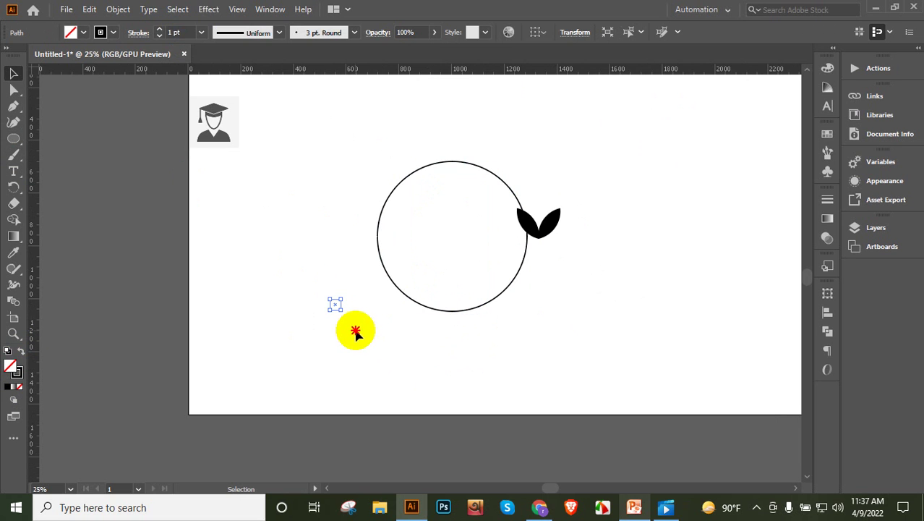
{"action": "left_click", "coordinate": [356, 329]}
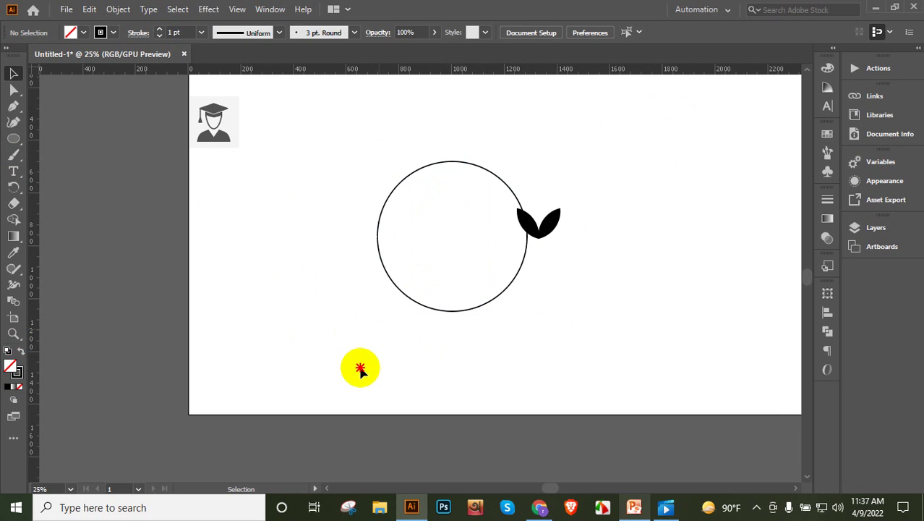
Step: Move the leaf pair clear of the circle, and add one horizontal and one vertical guide crossing inside the circle
{"action": "left_click_drag", "start_coordinate": [508, 324], "coordinate": [563, 292]}
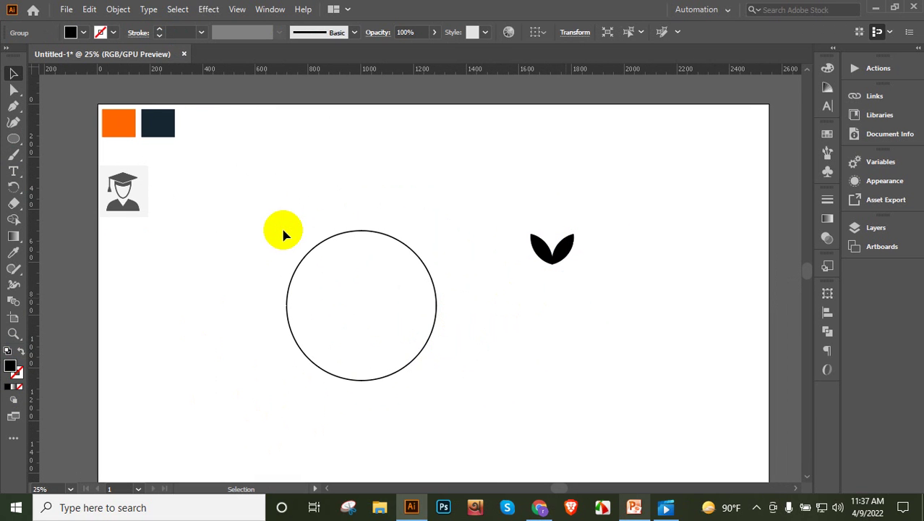
{"action": "left_click", "coordinate": [362, 77]}
{"action": "left_click_drag", "start_coordinate": [365, 70], "coordinate": [382, 324]}
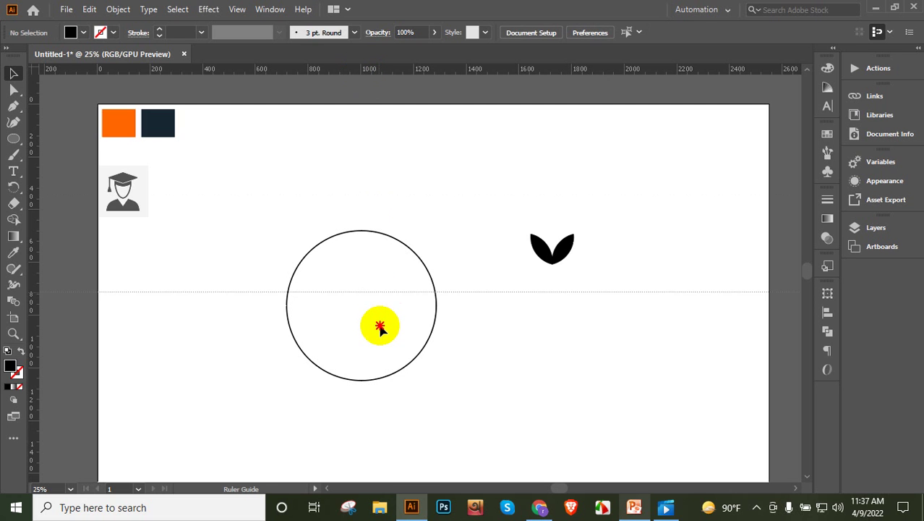
{"action": "left_click_drag", "start_coordinate": [36, 355], "coordinate": [376, 318]}
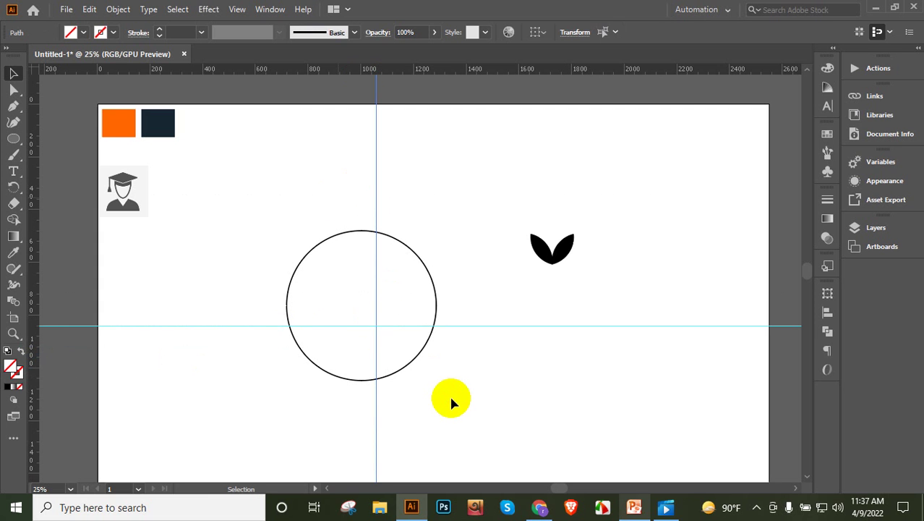
Step: Align the circle and both guides to their horizontal and vertical centres so the guides cross at the circle's centre
{"action": "left_click_drag", "start_coordinate": [456, 394], "coordinate": [329, 284]}
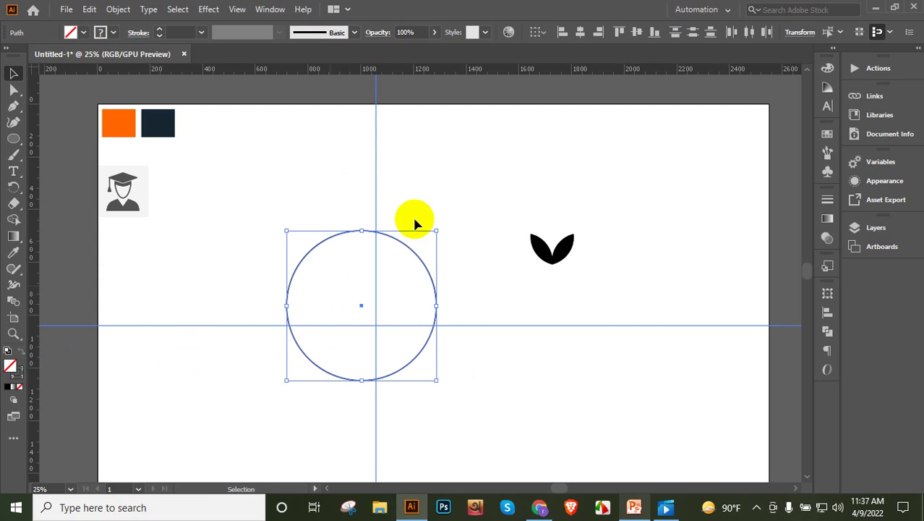
{"action": "left_click", "coordinate": [582, 32]}
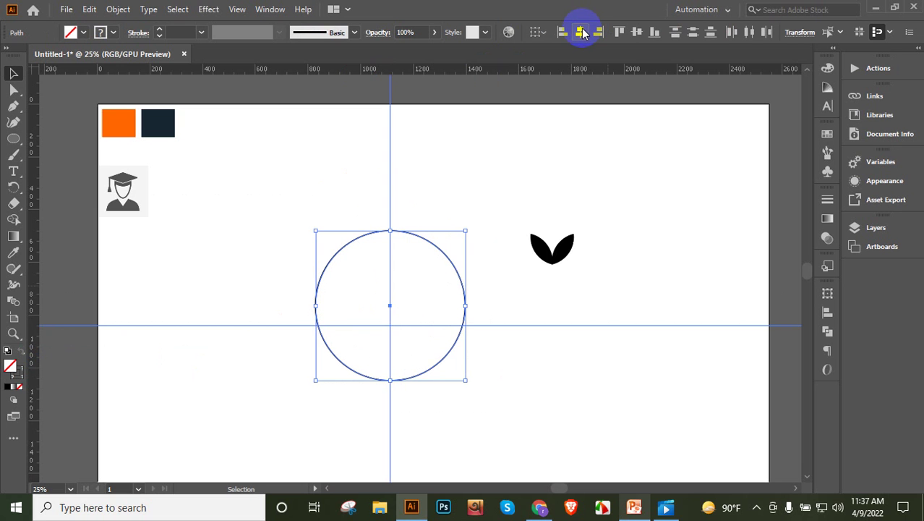
{"action": "left_click", "coordinate": [637, 32]}
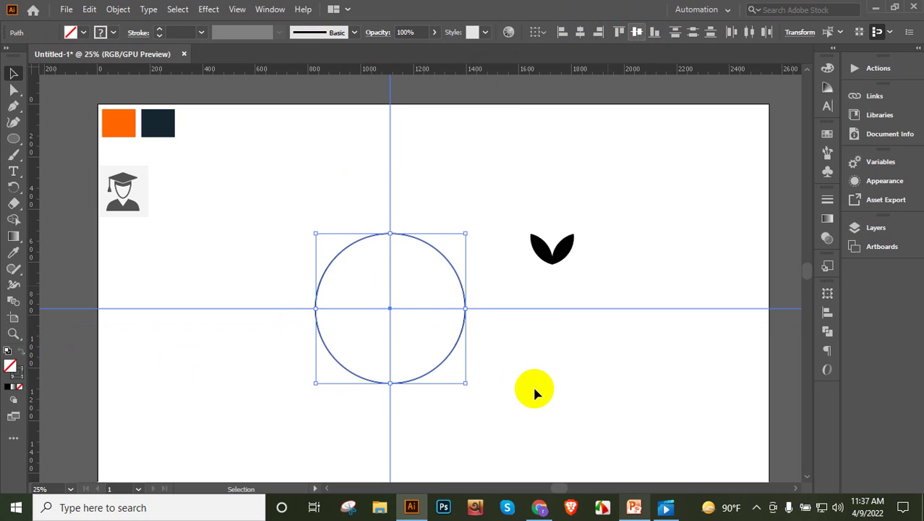
{"action": "left_click", "coordinate": [535, 389]}
Step: Move the leaf pair down to the circle's lower edge and scale it down to a small size
{"action": "scroll", "coordinate": [444, 321], "scroll_direction": "down", "scroll_amount": 2}
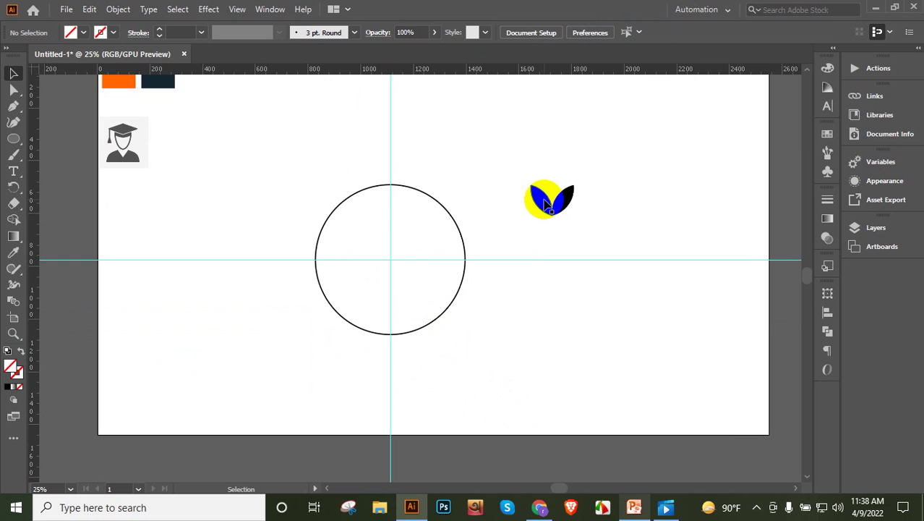
{"action": "left_click_drag", "start_coordinate": [547, 205], "coordinate": [363, 337]}
{"action": "scroll", "coordinate": [347, 319], "scroll_direction": "up", "scroll_amount": 2}
{"action": "left_click_drag", "start_coordinate": [318, 297], "coordinate": [380, 342]}
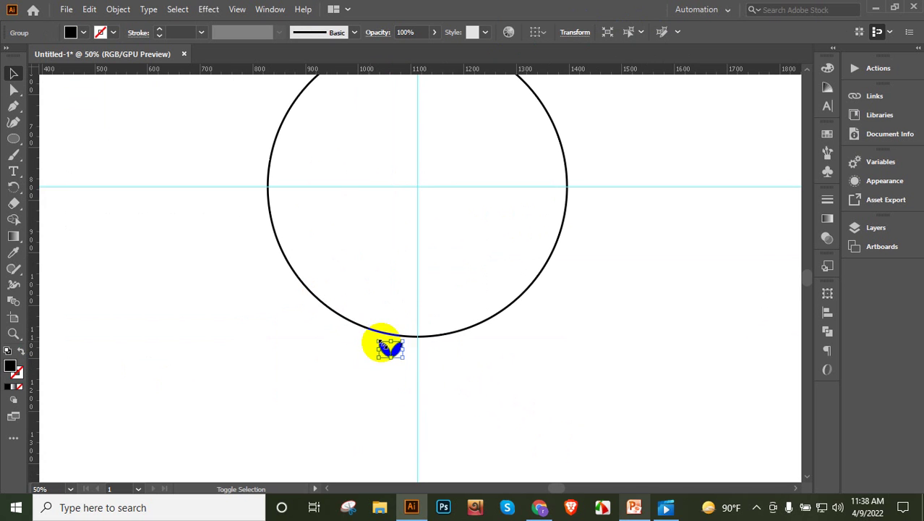
Step: Rotate the small leaf pair to open leftward and set its base on the circle's outline, just left of the vertical guide
{"action": "scroll", "coordinate": [382, 345], "scroll_direction": "up", "scroll_amount": 5}
{"action": "left_click_drag", "start_coordinate": [518, 373], "coordinate": [463, 273]}
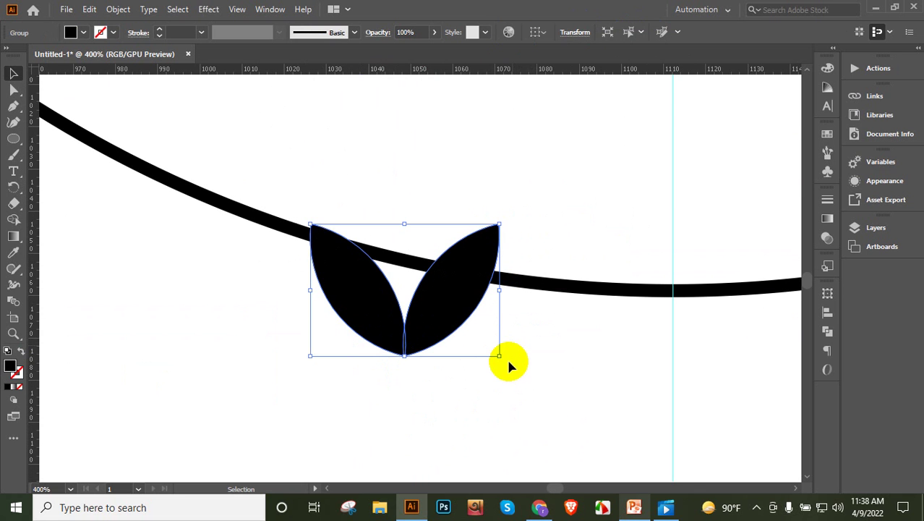
{"action": "left_click_drag", "start_coordinate": [505, 359], "coordinate": [525, 176]}
{"action": "key", "text": "ctrl+z"}
{"action": "left_click_drag", "start_coordinate": [413, 314], "coordinate": [292, 284]}
{"action": "left_click", "coordinate": [423, 338]}
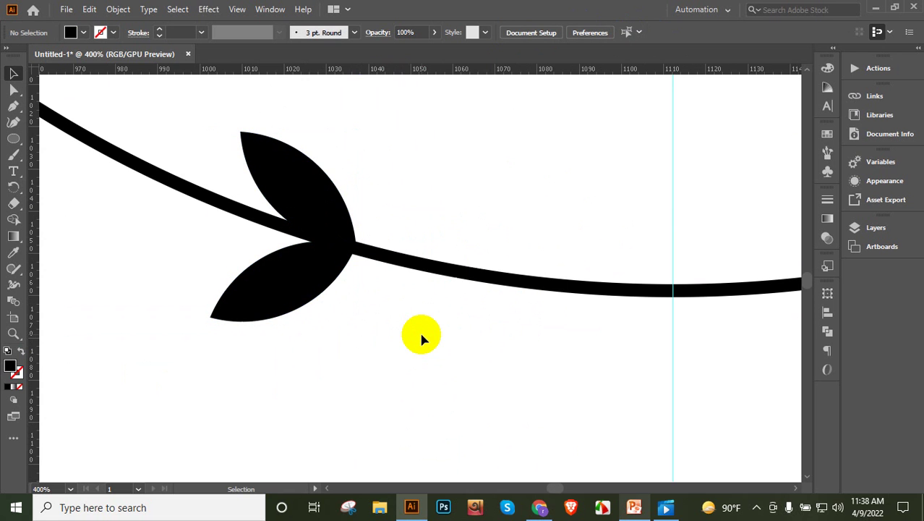
Step: Rotate the leaf pair slightly clockwise and nudge it so its base stays centred on the circle's outline
{"action": "scroll", "coordinate": [423, 338], "scroll_direction": "down", "scroll_amount": 2}
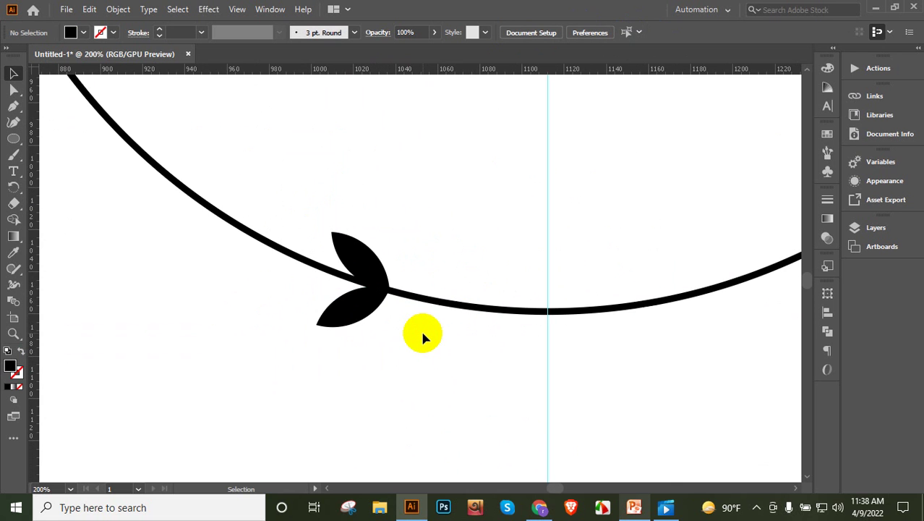
{"action": "scroll", "coordinate": [423, 338], "scroll_direction": "down", "scroll_amount": 4}
{"action": "scroll", "coordinate": [525, 375], "scroll_direction": "up", "scroll_amount": 2}
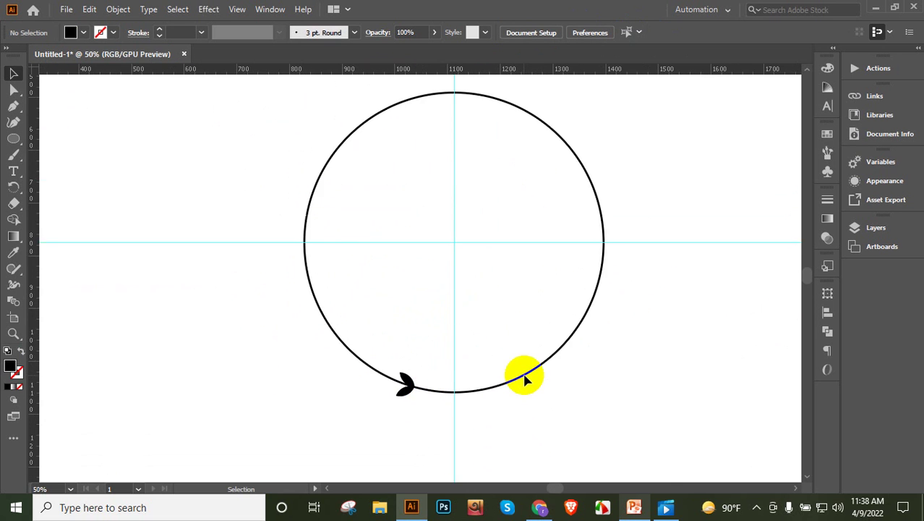
{"action": "scroll", "coordinate": [526, 378], "scroll_direction": "up", "scroll_amount": 1}
{"action": "scroll", "coordinate": [409, 407], "scroll_direction": "up", "scroll_amount": 8}
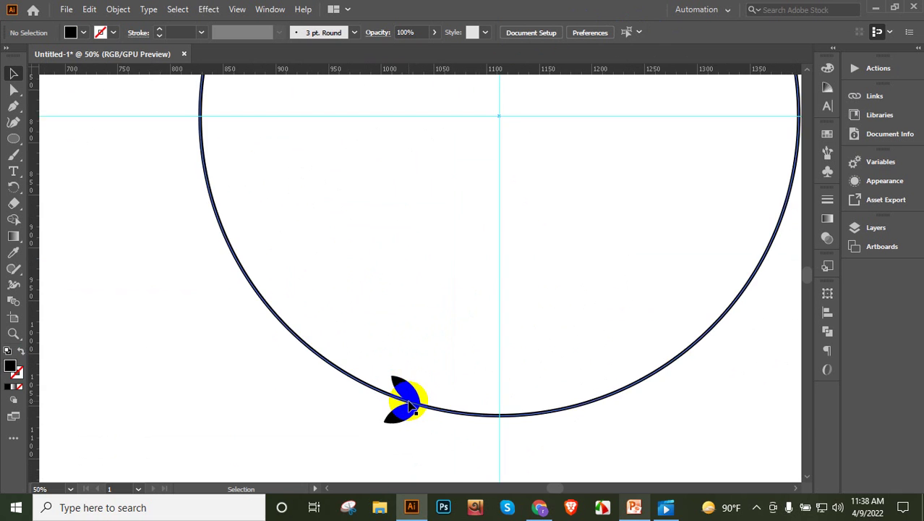
{"action": "scroll", "coordinate": [420, 304], "scroll_direction": "down", "scroll_amount": 3}
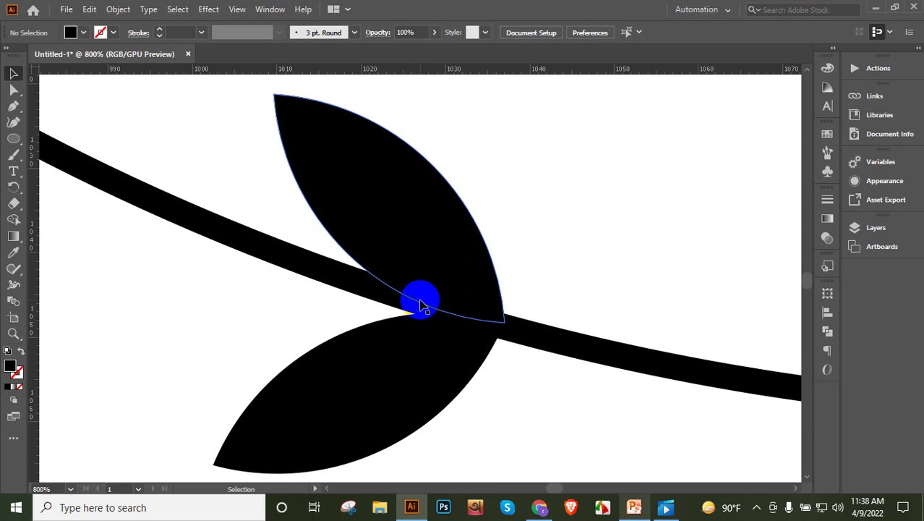
{"action": "left_click", "coordinate": [418, 302]}
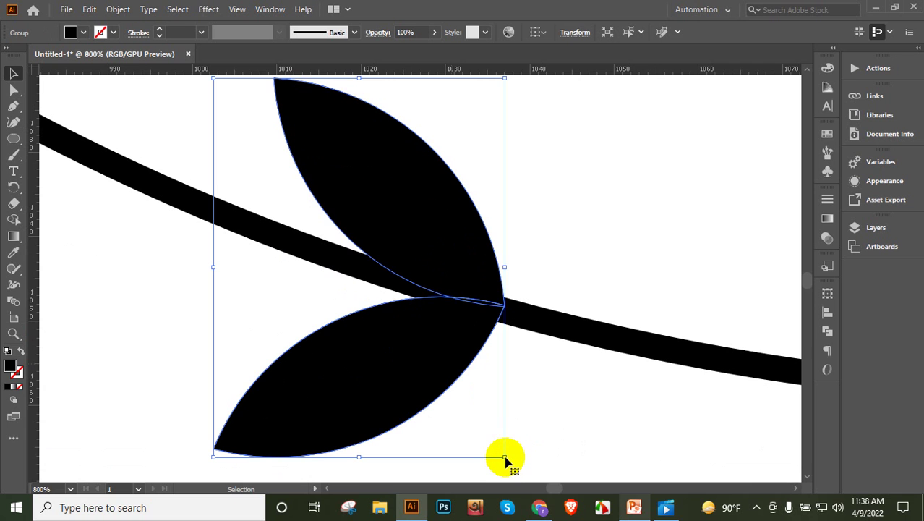
{"action": "left_click_drag", "start_coordinate": [512, 459], "coordinate": [499, 464]}
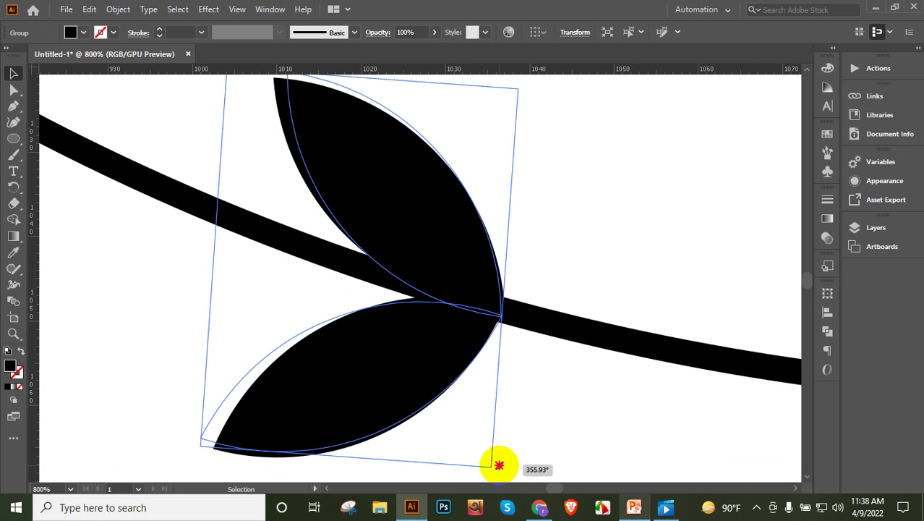
{"action": "key", "text": "ctrl+z"}
{"action": "left_click_drag", "start_coordinate": [403, 383], "coordinate": [403, 373]}
{"action": "left_click_drag", "start_coordinate": [504, 442], "coordinate": [491, 449]}
{"action": "key", "text": "ctrl+z"}
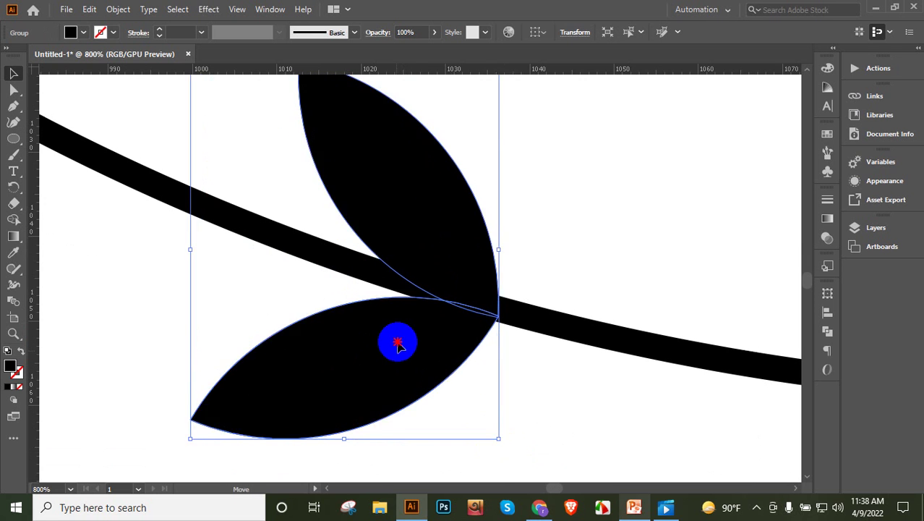
{"action": "mouse_move", "coordinate": [397, 344]}
{"action": "left_mouse_down"}
{"action": "mouse_move", "coordinate": [401, 334]}
{"action": "mouse_move", "coordinate": [398, 344]}
{"action": "left_mouse_up"}
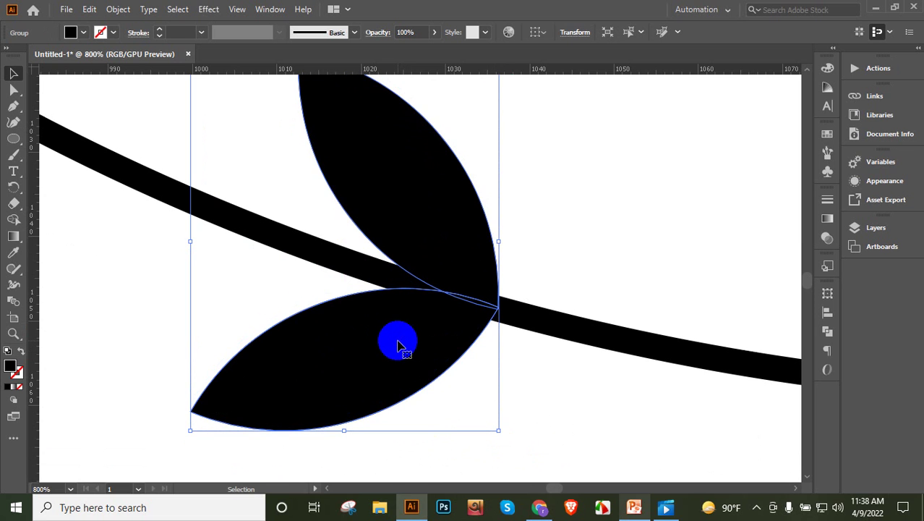
{"action": "left_click", "coordinate": [553, 396]}
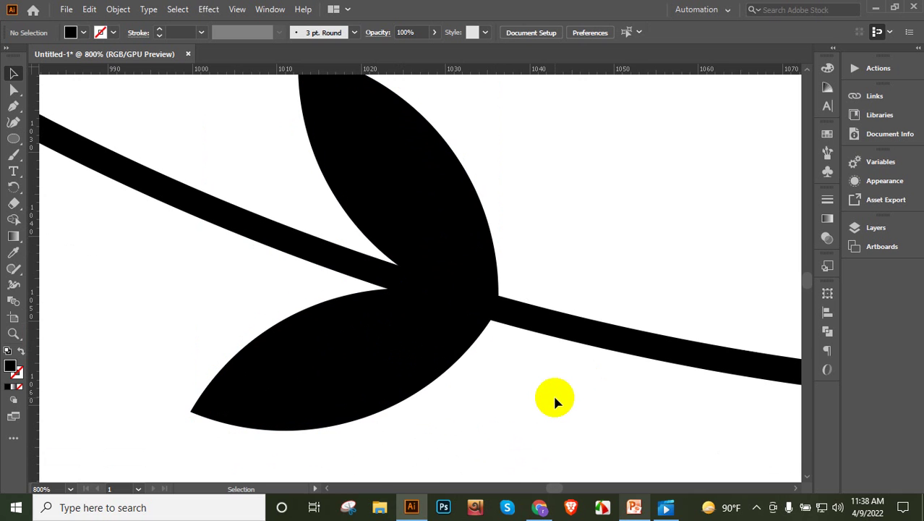
Step: Scale the leaf pair down proportionally about its centre and shift it slightly so its base sits on the circle's outline
{"action": "scroll", "coordinate": [555, 400], "scroll_direction": "down", "scroll_amount": 9}
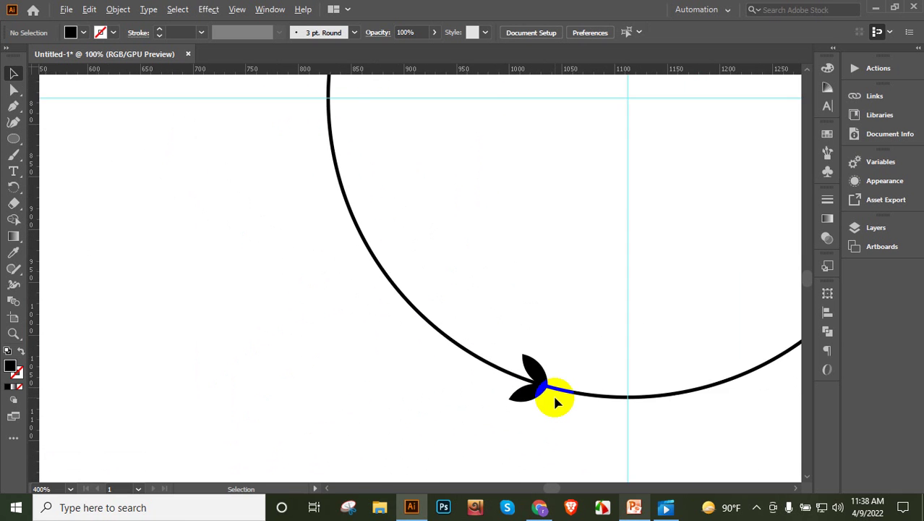
{"action": "scroll", "coordinate": [555, 391], "scroll_direction": "up", "scroll_amount": 6}
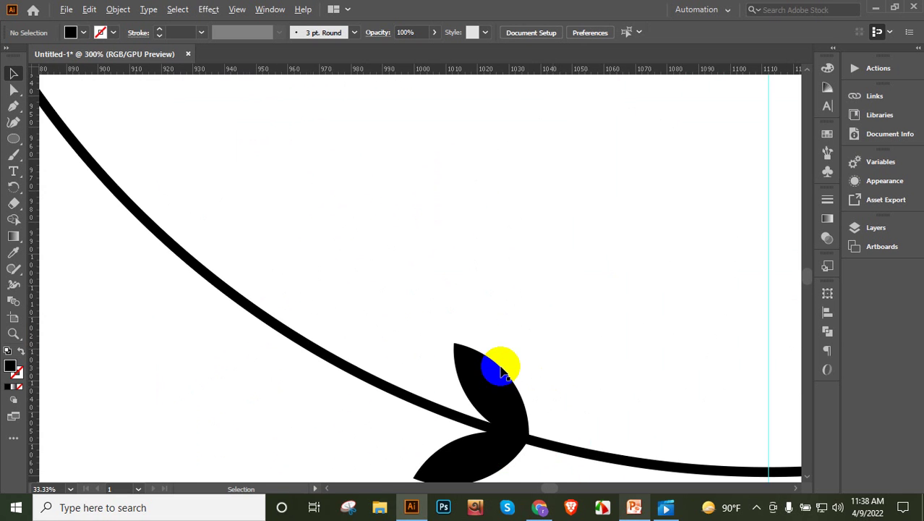
{"action": "scroll", "coordinate": [497, 366], "scroll_direction": "down", "scroll_amount": 3}
{"action": "scroll", "coordinate": [495, 365], "scroll_direction": "up", "scroll_amount": 4}
{"action": "left_click", "coordinate": [462, 314]}
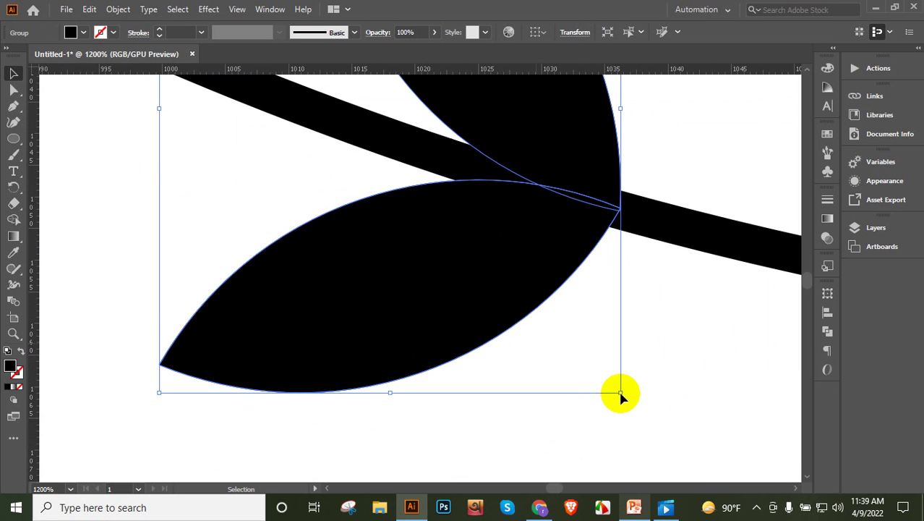
{"action": "left_click_drag", "start_coordinate": [618, 391], "coordinate": [556, 305]}
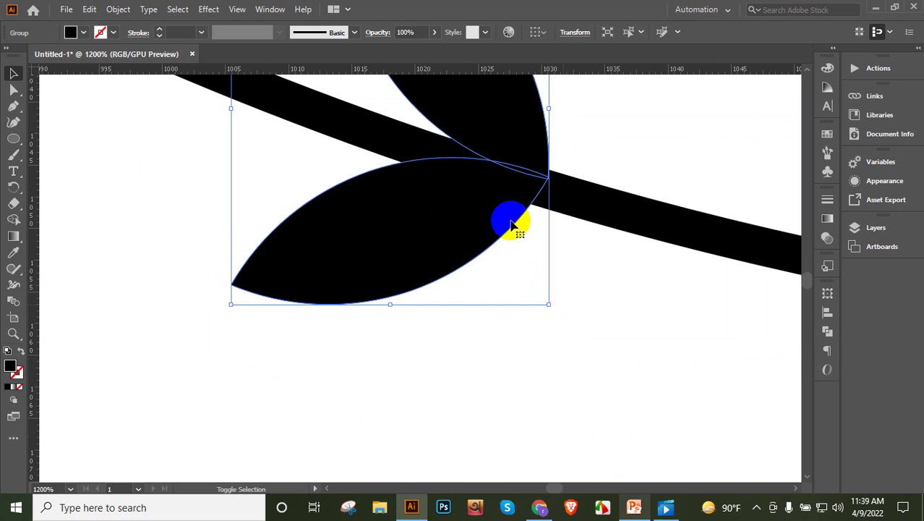
{"action": "key", "text": "shift+ctrl+a"}
{"action": "left_click_drag", "start_coordinate": [471, 212], "coordinate": [472, 224]}
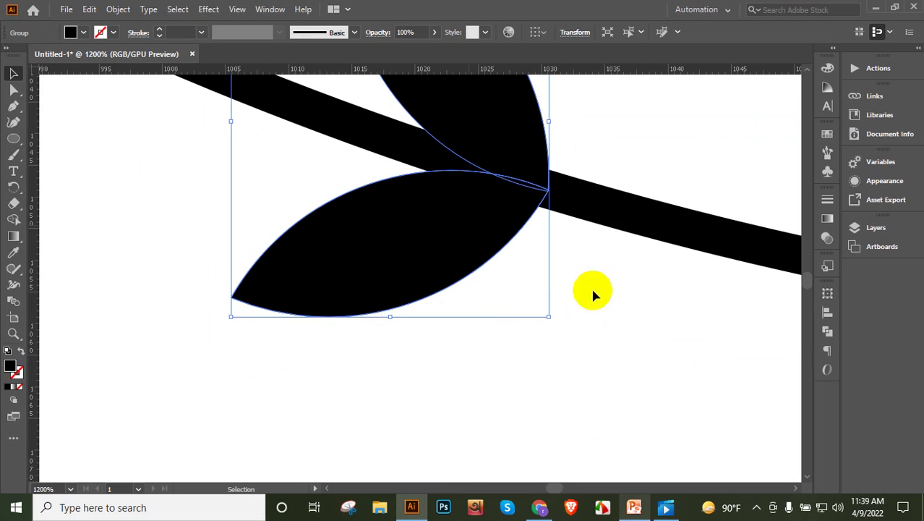
Step: Set the circle's stroke weight to 2 pt
{"action": "left_click", "coordinate": [611, 222]}
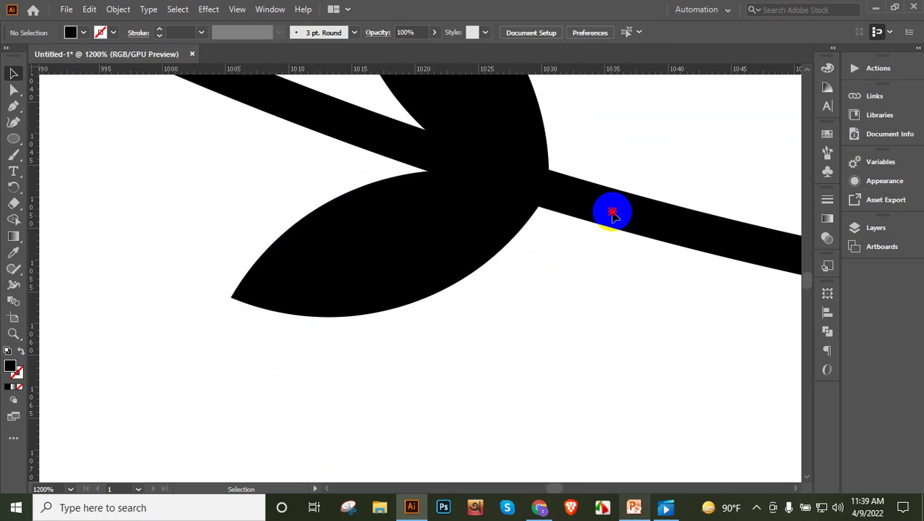
{"action": "left_click", "coordinate": [259, 82]}
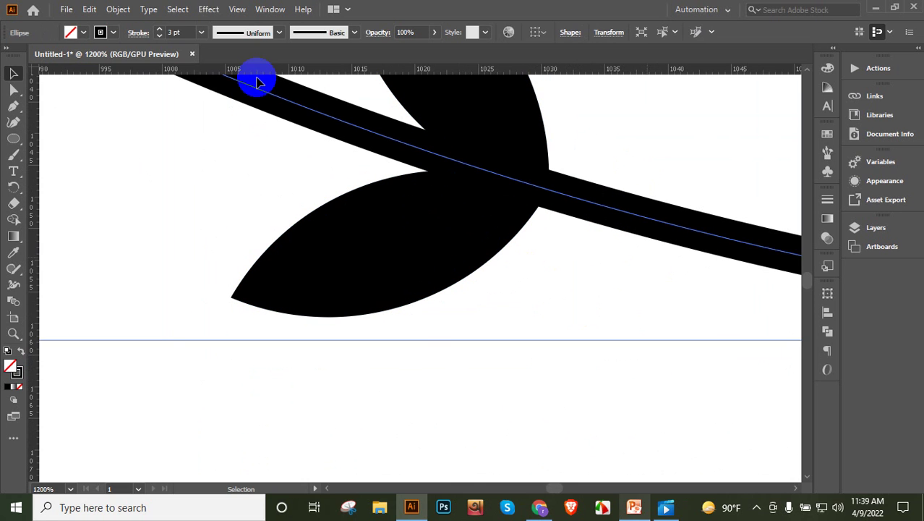
{"action": "left_click", "coordinate": [157, 34]}
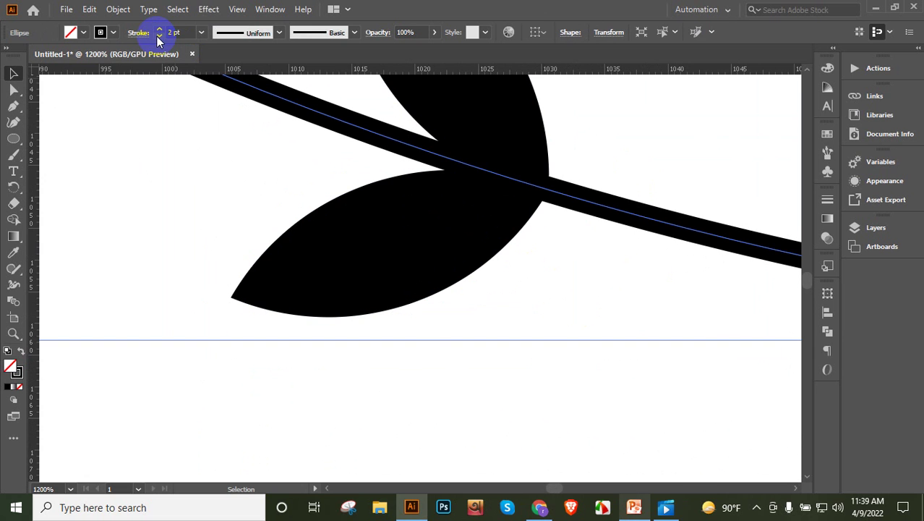
{"action": "left_click", "coordinate": [593, 405]}
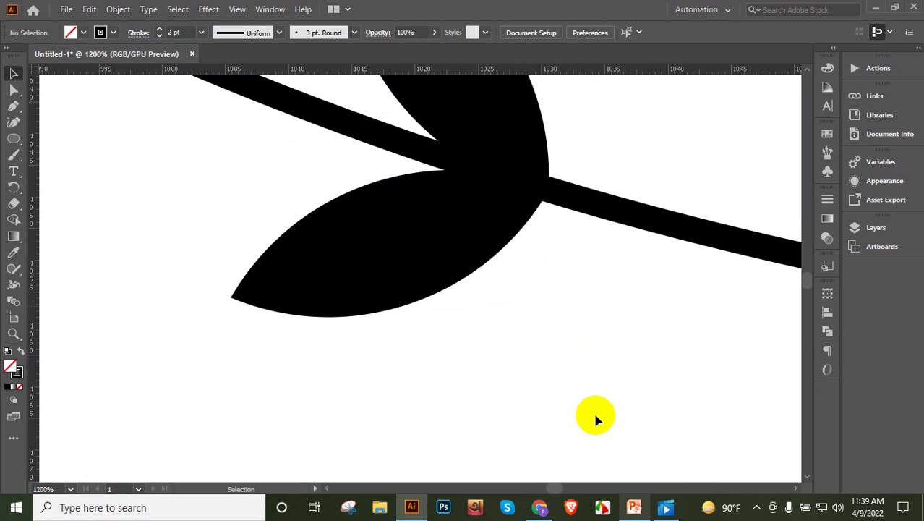
Step: Select the leaf pair and set its rotation centre to the intersection of the two guides
{"action": "scroll", "coordinate": [596, 420], "scroll_direction": "down", "scroll_amount": 8}
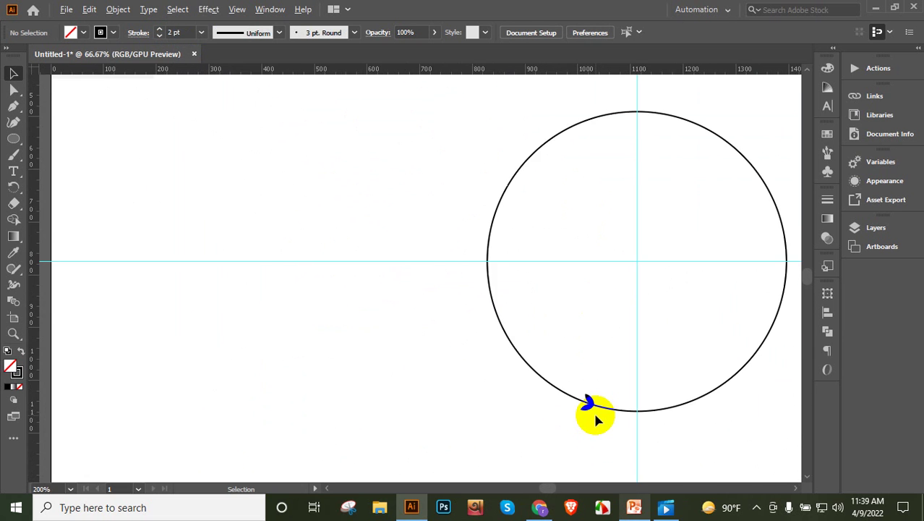
{"action": "scroll", "coordinate": [596, 419], "scroll_direction": "down", "scroll_amount": 3}
{"action": "scroll", "coordinate": [596, 419], "scroll_direction": "up", "scroll_amount": 1}
{"action": "scroll", "coordinate": [594, 417], "scroll_direction": "up", "scroll_amount": 4}
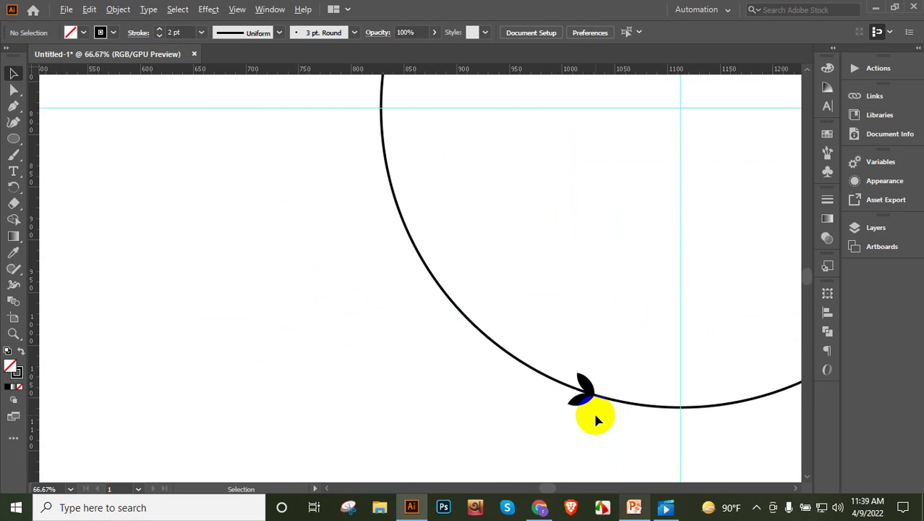
{"action": "left_click_drag", "start_coordinate": [625, 407], "coordinate": [457, 417]}
{"action": "left_click", "coordinate": [405, 340]}
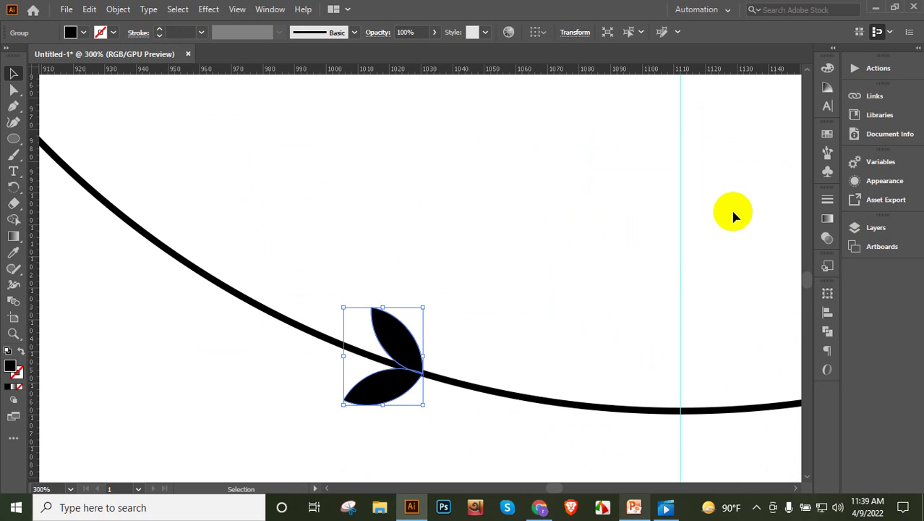
{"action": "scroll", "coordinate": [732, 211], "scroll_direction": "down", "scroll_amount": 1}
{"action": "scroll", "coordinate": [729, 206], "scroll_direction": "down", "scroll_amount": 2}
{"action": "left_click_drag", "start_coordinate": [730, 206], "coordinate": [539, 376]}
{"action": "left_click_drag", "start_coordinate": [538, 289], "coordinate": [530, 306]}
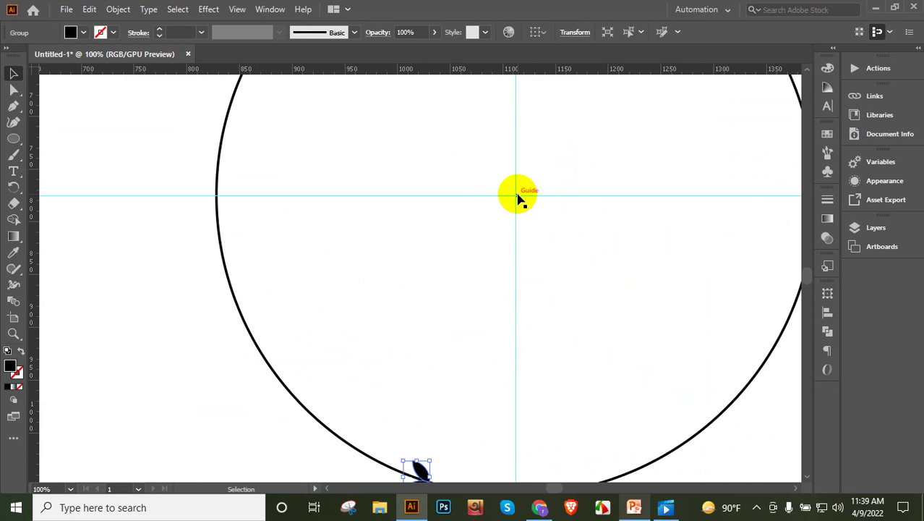
{"action": "scroll", "coordinate": [517, 195], "scroll_direction": "up", "scroll_amount": 4}
{"action": "left_click", "coordinate": [13, 187]}
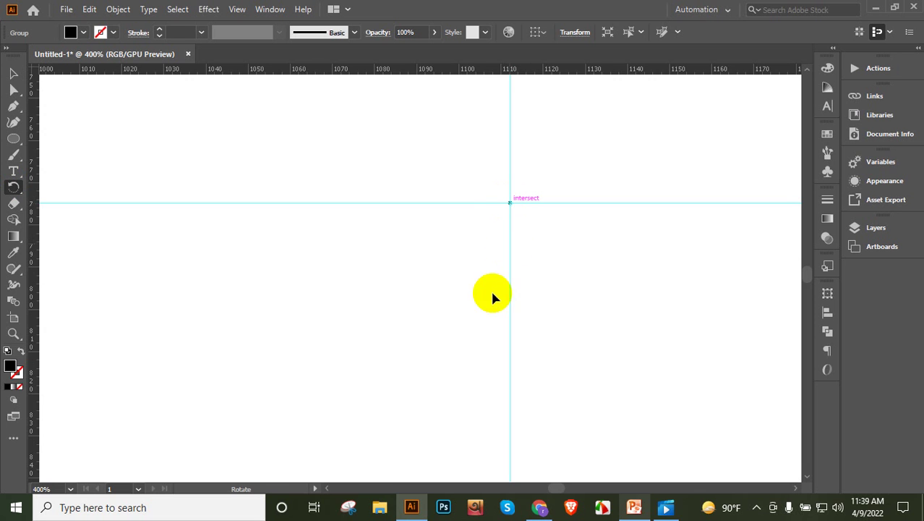
Step: Rotate a copy of the leaf pair clockwise along the circle's outline, placing it directly beside the original
{"action": "scroll", "coordinate": [405, 319], "scroll_direction": "down", "scroll_amount": 3}
{"action": "scroll", "coordinate": [325, 383], "scroll_direction": "down", "scroll_amount": 5}
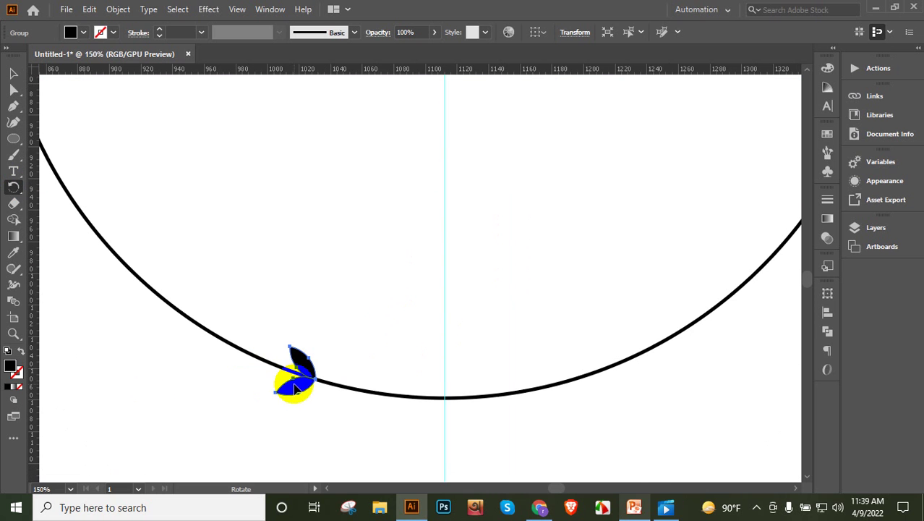
{"action": "left_click_drag", "start_coordinate": [294, 388], "coordinate": [249, 371]}
{"action": "scroll", "coordinate": [367, 322], "scroll_direction": "down", "scroll_amount": 3}
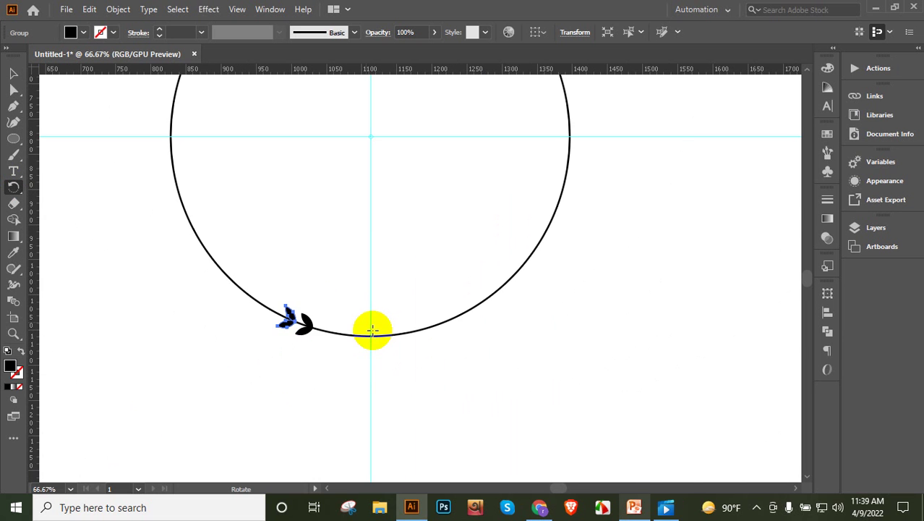
Step: Repeat the rotated copy up the circle's left half to just short of the vertical guide, removing the last surplus leaf pair
{"action": "scroll", "coordinate": [372, 329], "scroll_direction": "up", "scroll_amount": 3}
{"action": "key", "text": "ctrl+d"}
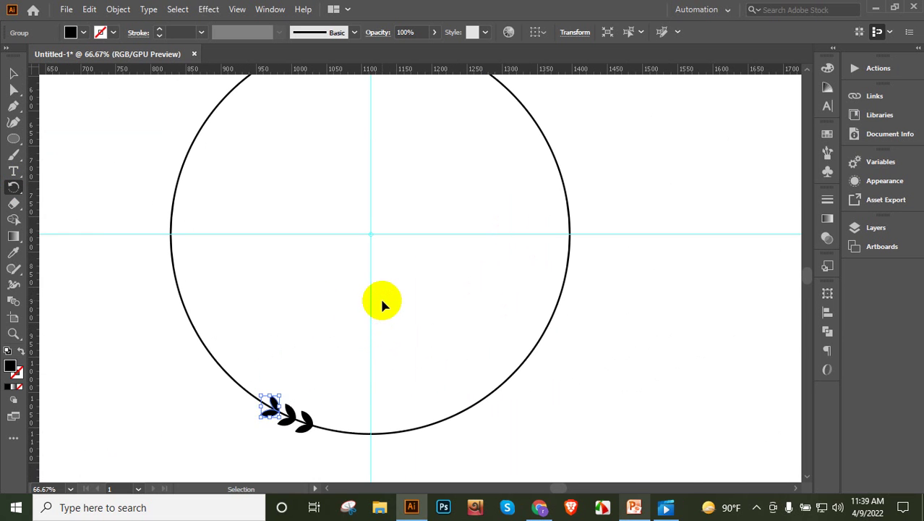
{"action": "key", "text": "ctrl+d"}
{"action": "key", "text": "ctrl+d"}
{"action": "key", "text": "ctrl+d"}
{"action": "key", "text": "ctrl+d"}
{"action": "key", "text": "ctrl+d"}
{"action": "key", "text": "ctrl+d"}
{"action": "key", "text": "ctrl+d"}
{"action": "key", "text": "ctrl+d"}
{"action": "key", "text": "ctrl+d"}
{"action": "key", "text": "ctrl+d"}
{"action": "key", "text": "ctrl+d"}
{"action": "key", "text": "ctrl+d"}
{"action": "key", "text": "ctrl+d"}
{"action": "key", "text": "ctrl+d"}
{"action": "key", "text": "ctrl+d"}
{"action": "key", "text": "ctrl+d"}
{"action": "scroll", "coordinate": [383, 301], "scroll_direction": "left", "scroll_amount": 2}
{"action": "scroll", "coordinate": [383, 300], "scroll_direction": "up", "scroll_amount": 2}
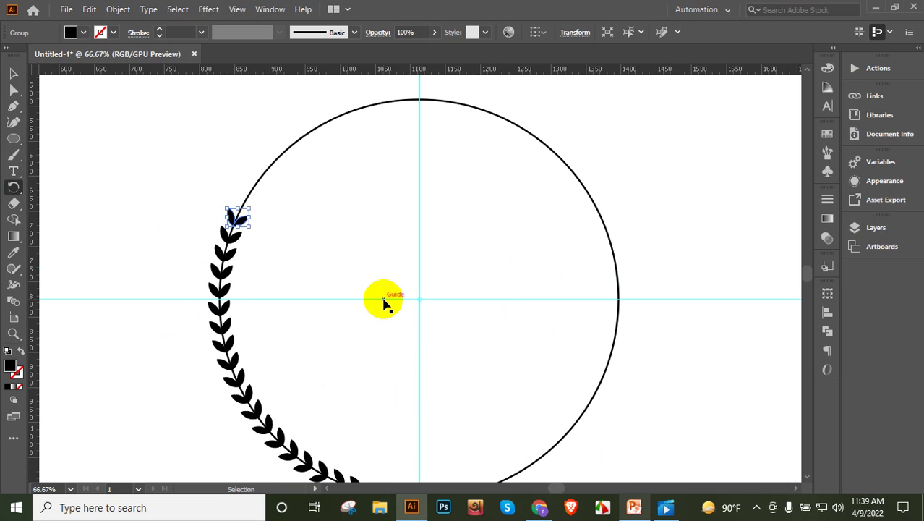
{"action": "key", "text": "ctrl+d"}
{"action": "key", "text": "ctrl+d"}
{"action": "key", "text": "ctrl+d"}
{"action": "key", "text": "ctrl+d"}
{"action": "key", "text": "ctrl+d"}
{"action": "key", "text": "ctrl+d"}
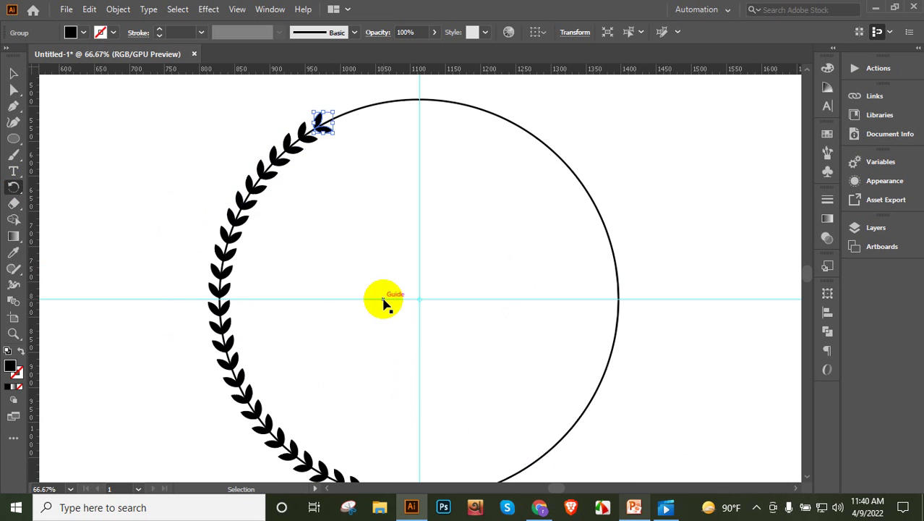
{"action": "key", "text": "ctrl+d"}
{"action": "key", "text": "ctrl+d"}
{"action": "key", "text": "ctrl+d"}
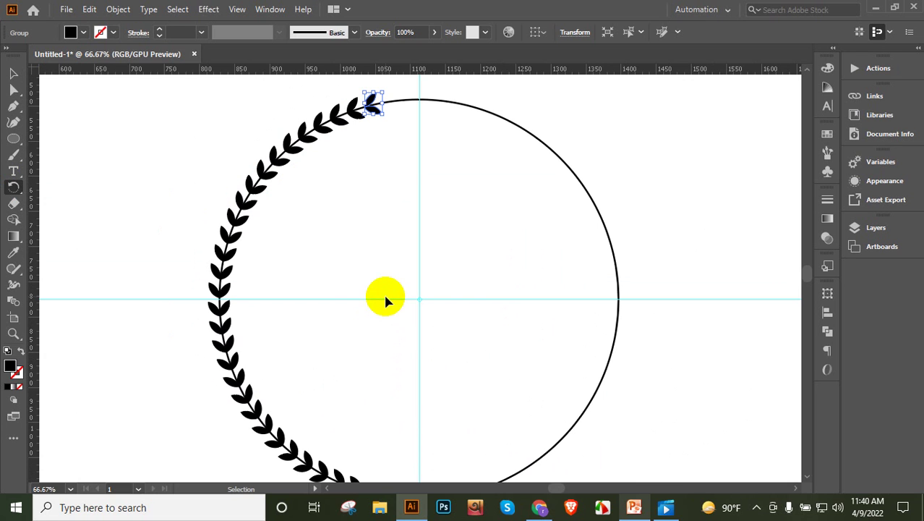
{"action": "key", "text": "ctrl+z"}
{"action": "left_click", "coordinate": [12, 74]}
{"action": "left_click", "coordinate": [421, 128]}
{"action": "left_click", "coordinate": [407, 289]}
{"action": "key", "text": "ctrl+a"}
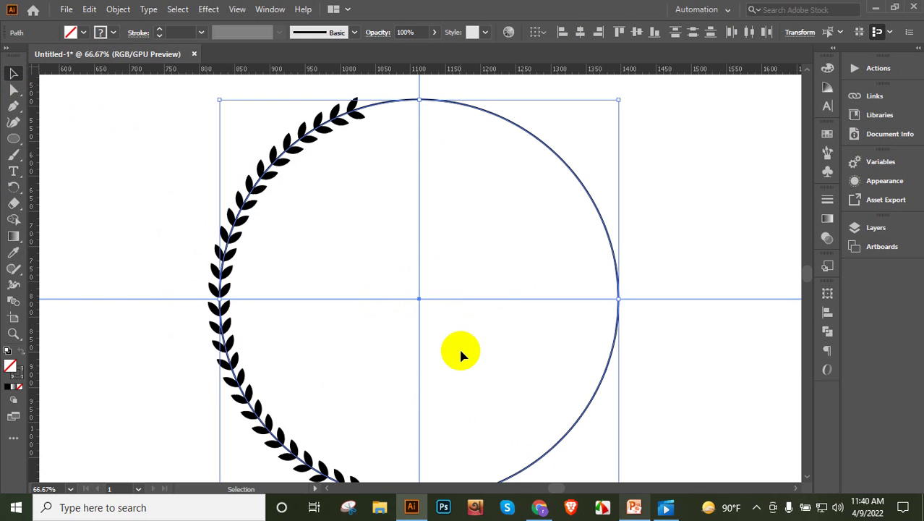
{"action": "key", "text": "Delete"}
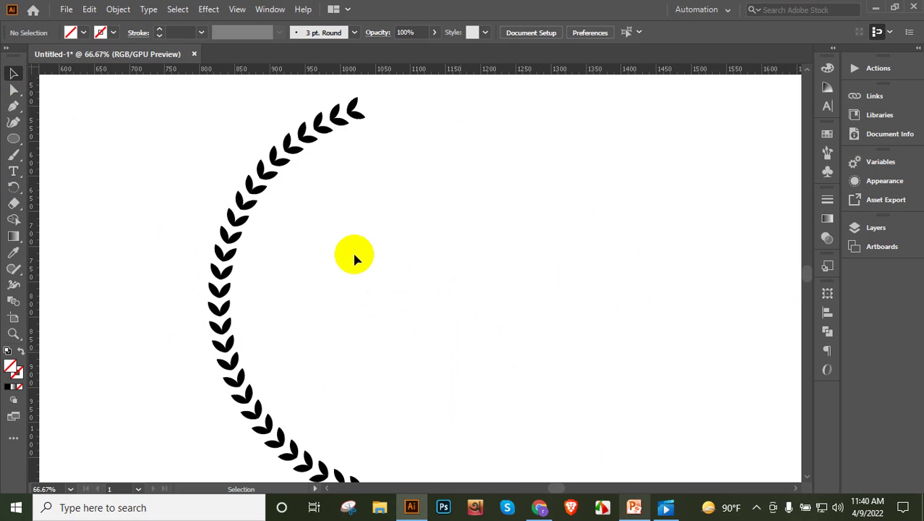
{"action": "key", "text": "ctrl+z"}
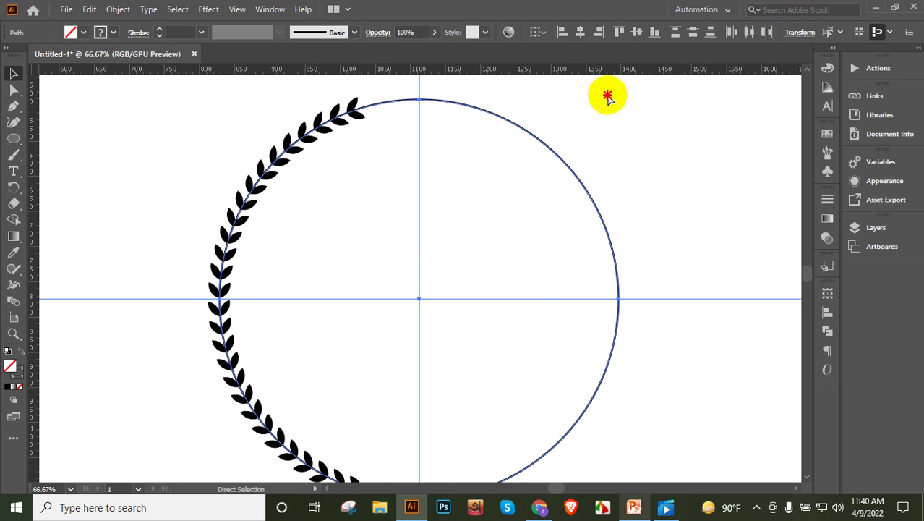
Step: Delete the horizontal guide and the vertical guide, keeping the circle and the leaf pairs
{"action": "left_click", "coordinate": [695, 269]}
{"action": "left_click_drag", "start_coordinate": [748, 343], "coordinate": [735, 271]}
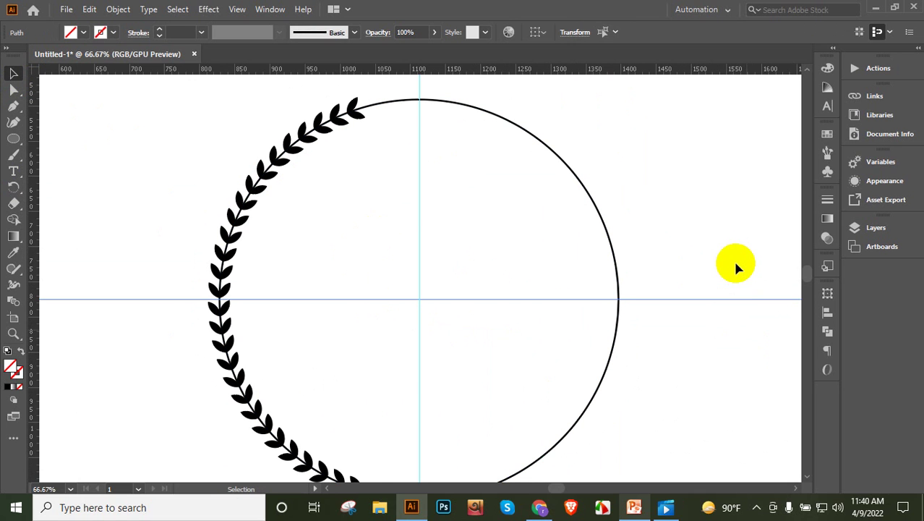
{"action": "key", "text": "Delete"}
{"action": "left_click", "coordinate": [437, 85]}
{"action": "mouse_move", "coordinate": [437, 85]}
{"action": "left_mouse_down"}
{"action": "mouse_move", "coordinate": [388, 82]}
{"action": "mouse_move", "coordinate": [441, 90]}
{"action": "left_mouse_up"}
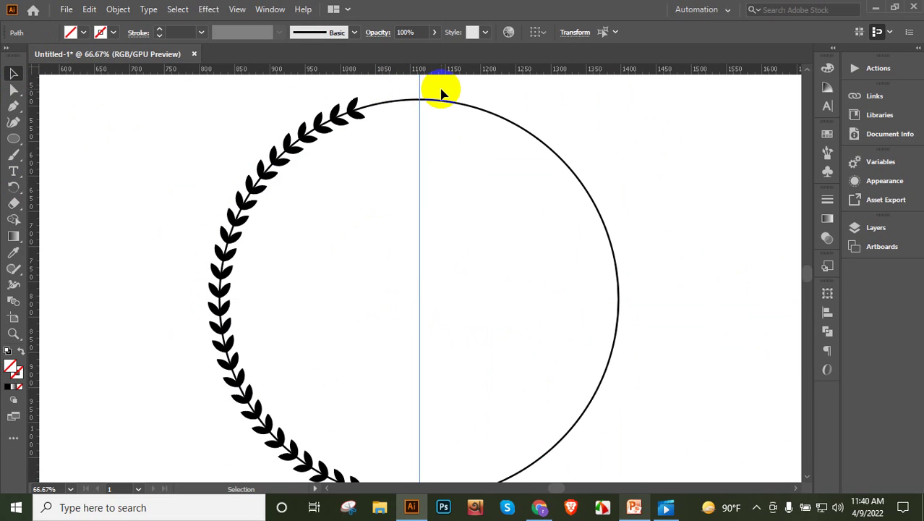
{"action": "key", "text": "Delete"}
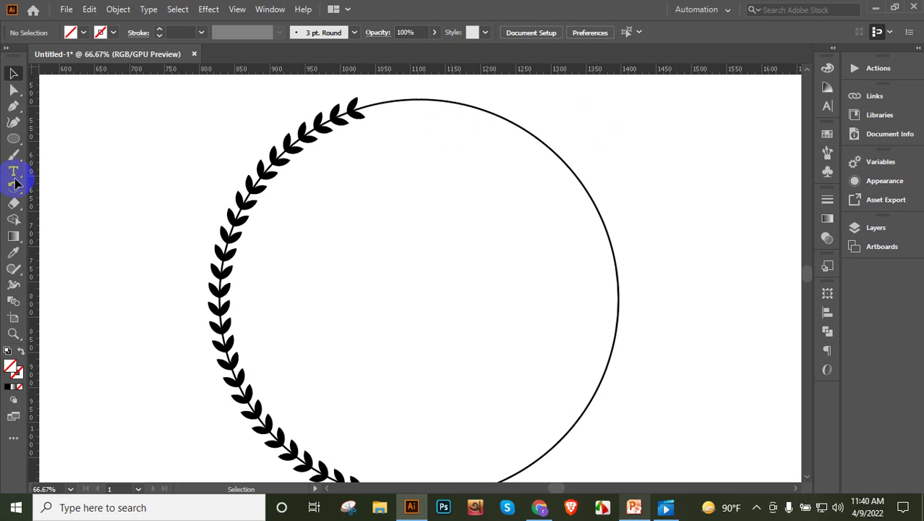
Step: Draw an upright triangle outside the circle's upper-left side with the Polygon tool
{"action": "left_click", "coordinate": [14, 140]}
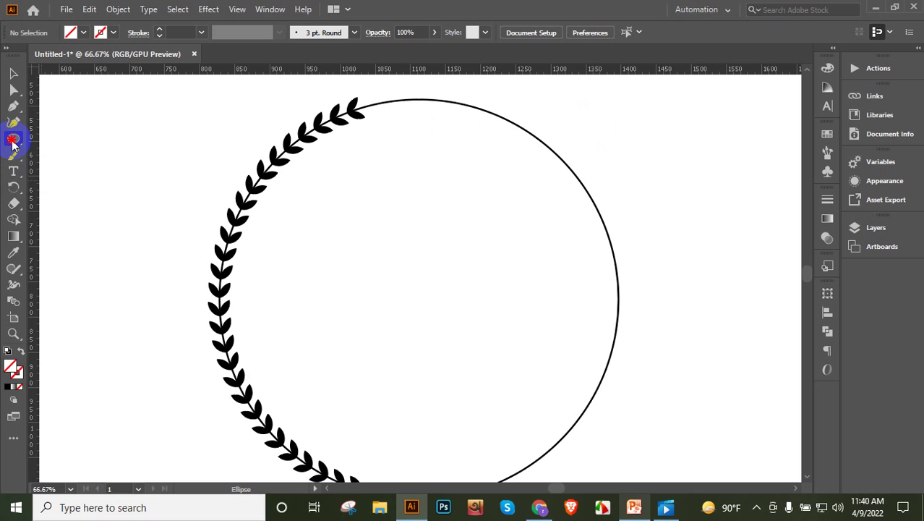
{"action": "left_click_drag", "start_coordinate": [12, 144], "coordinate": [69, 190]}
{"action": "left_click_drag", "start_coordinate": [13, 142], "coordinate": [62, 171]}
{"action": "left_click_drag", "start_coordinate": [165, 191], "coordinate": [155, 214]}
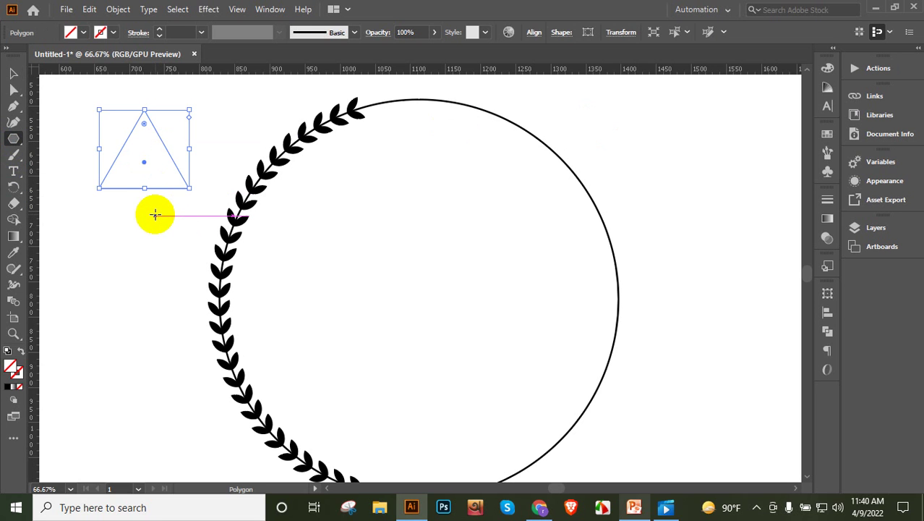
Step: Centre the triangle over the circle's topmost point and enlarge it proportionally to about 200 px wide
{"action": "left_click", "coordinate": [11, 73]}
{"action": "left_click", "coordinate": [143, 163]}
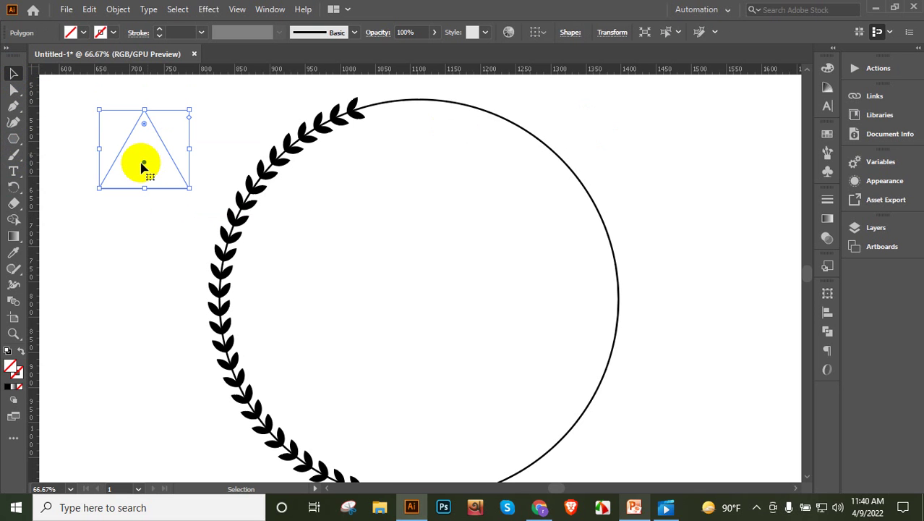
{"action": "left_click_drag", "start_coordinate": [143, 164], "coordinate": [417, 96]}
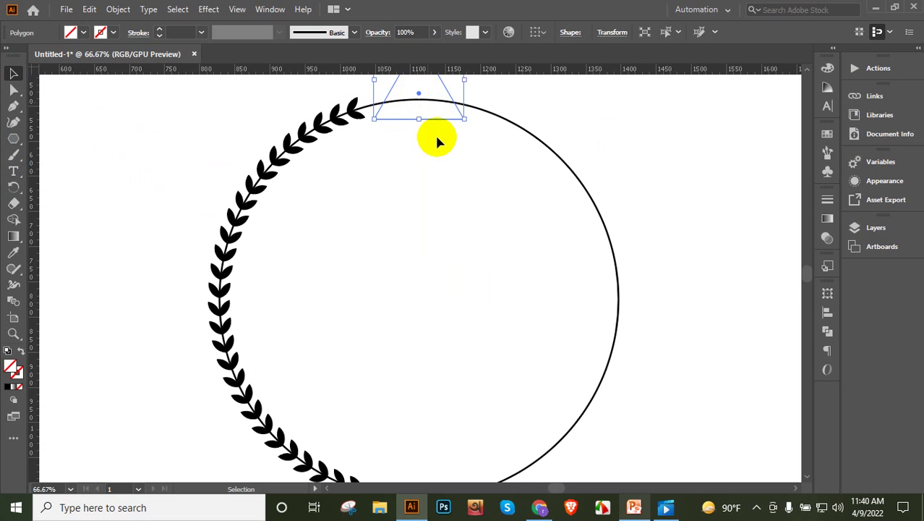
{"action": "scroll", "coordinate": [455, 166], "scroll_direction": "up", "scroll_amount": 3}
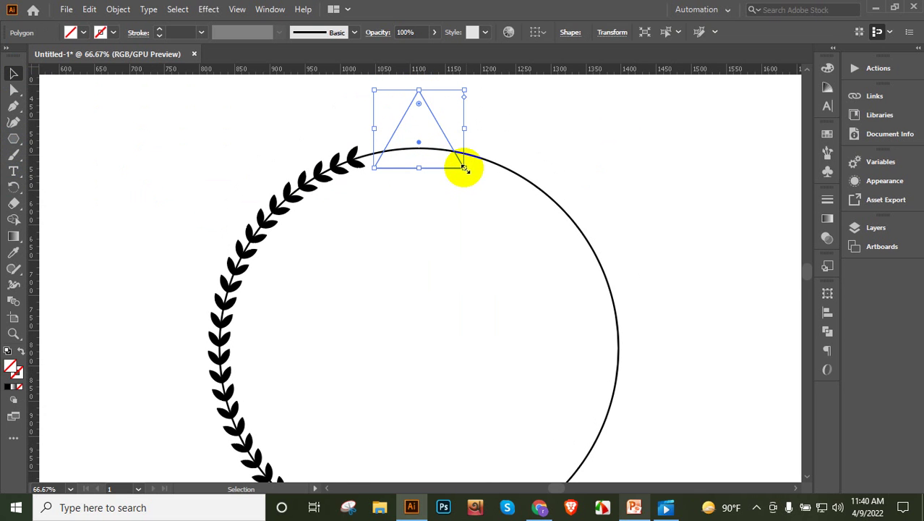
{"action": "left_click_drag", "start_coordinate": [464, 168], "coordinate": [489, 201]}
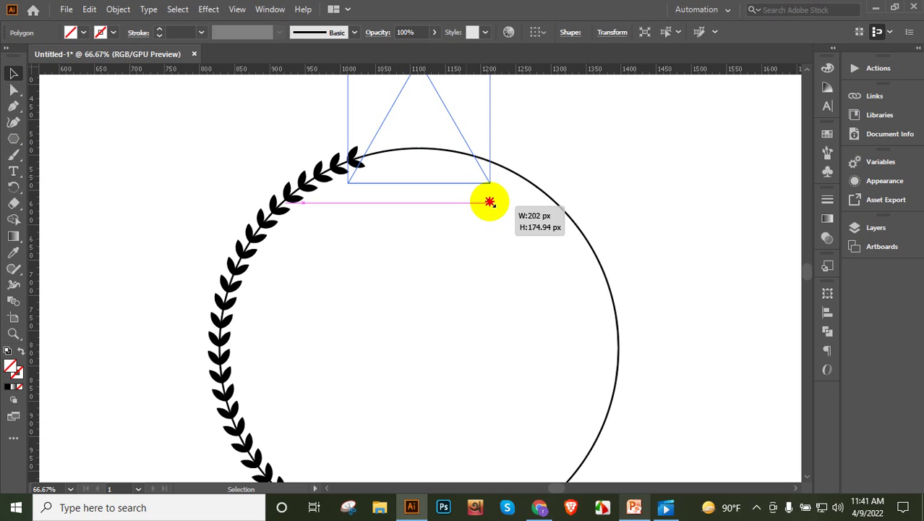
{"action": "left_click_drag", "start_coordinate": [490, 202], "coordinate": [491, 203]}
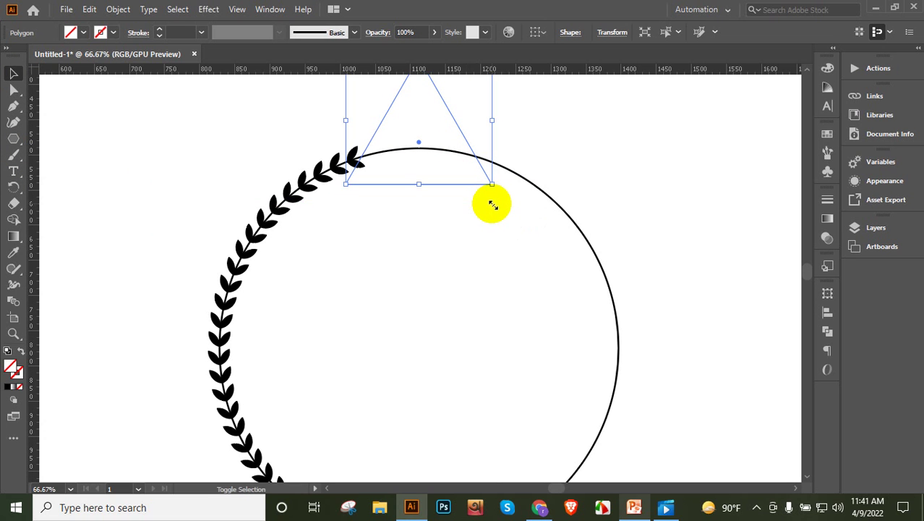
Step: Copy the triangle straight down to the circle's lowest point so that its upper part overlaps the outline
{"action": "scroll", "coordinate": [456, 174], "scroll_direction": "down", "scroll_amount": 1}
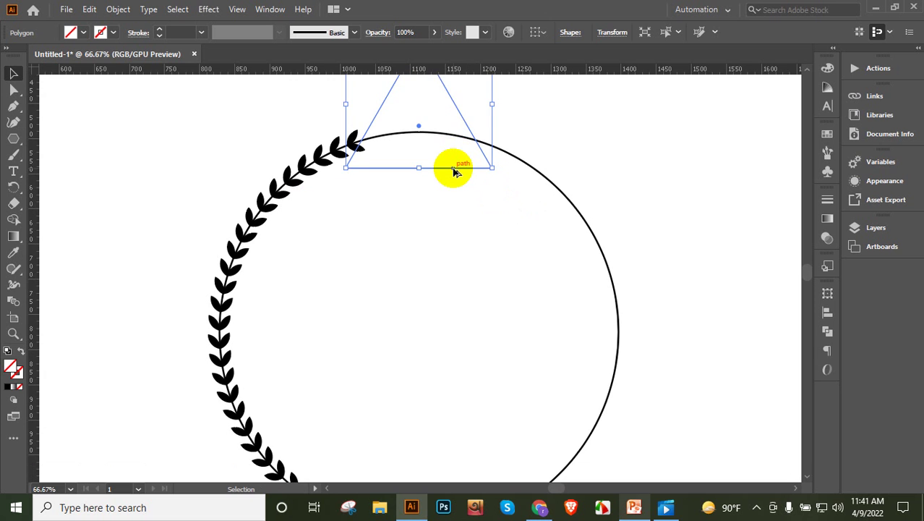
{"action": "scroll", "coordinate": [454, 171], "scroll_direction": "down", "scroll_amount": 1}
{"action": "left_click_drag", "start_coordinate": [427, 143], "coordinate": [410, 458]}
{"action": "scroll", "coordinate": [419, 329], "scroll_direction": "down", "scroll_amount": 3}
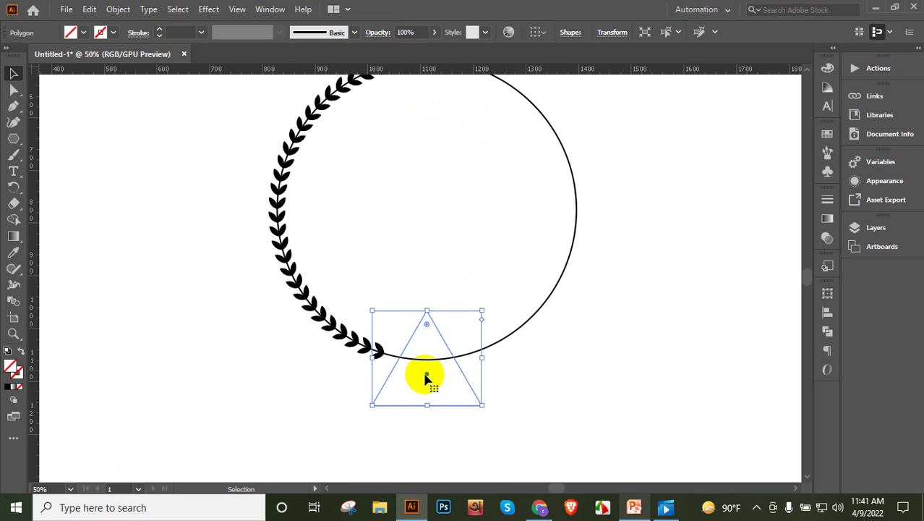
{"action": "left_click", "coordinate": [426, 374]}
{"action": "left_click_drag", "start_coordinate": [426, 373], "coordinate": [426, 384]}
{"action": "scroll", "coordinate": [427, 92], "scroll_direction": "up", "scroll_amount": 3}
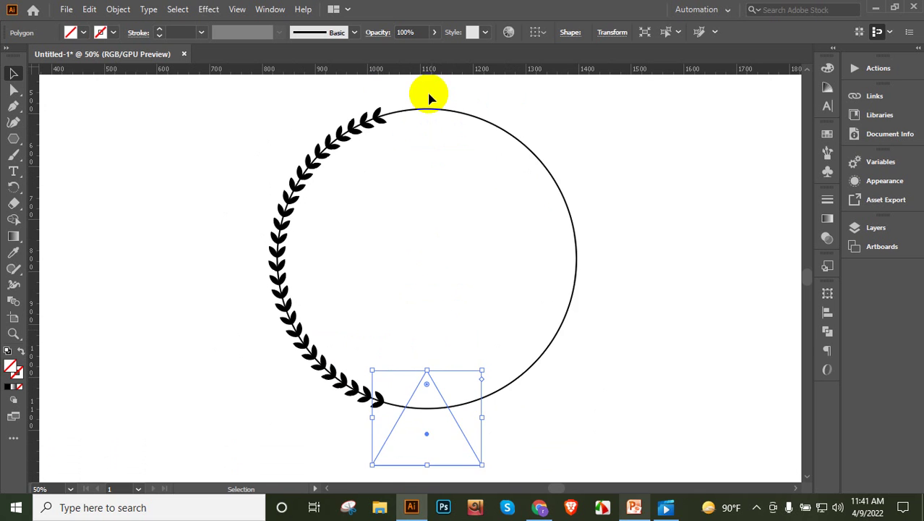
{"action": "left_click", "coordinate": [462, 157]}
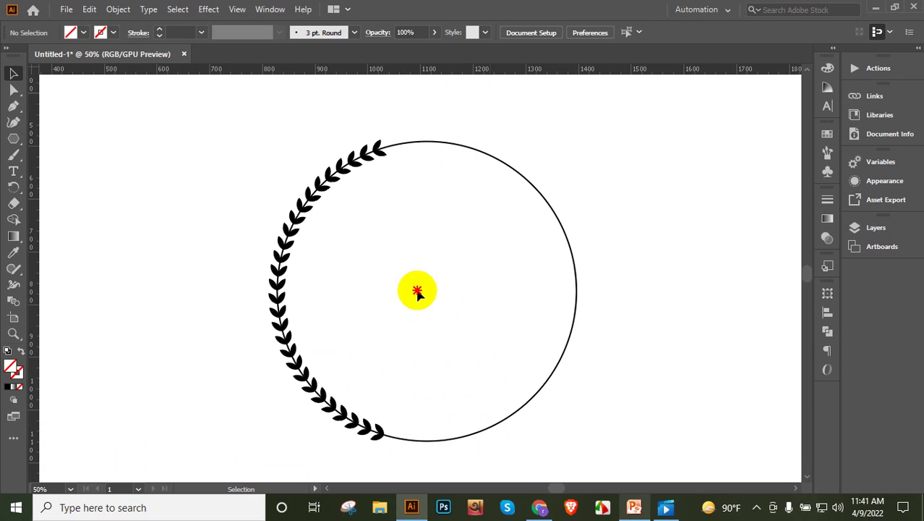
Step: Expand the circle so that its stroke becomes a filled shape
{"action": "left_click", "coordinate": [573, 267]}
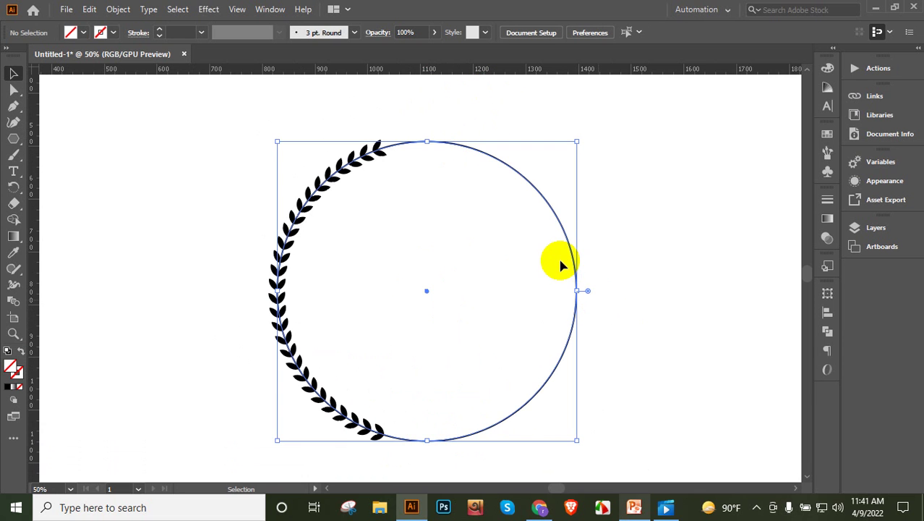
{"action": "left_click", "coordinate": [119, 10]}
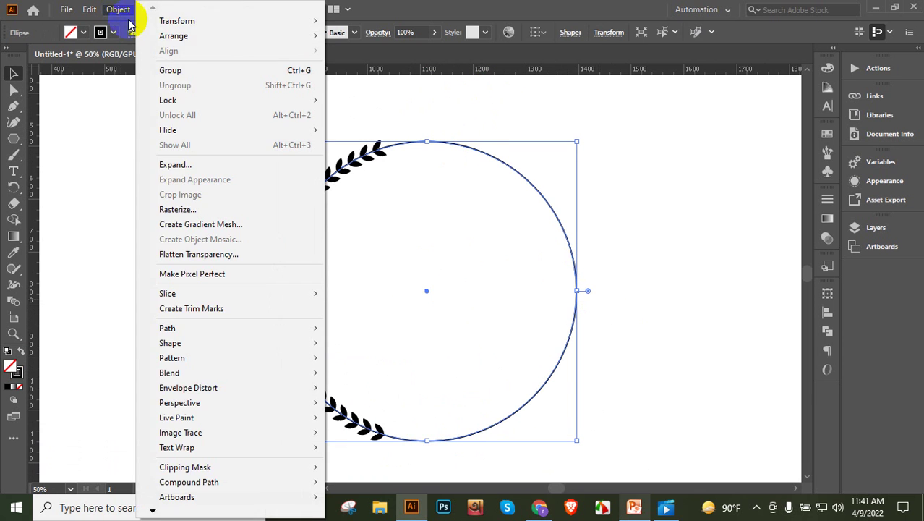
{"action": "left_click", "coordinate": [183, 167]}
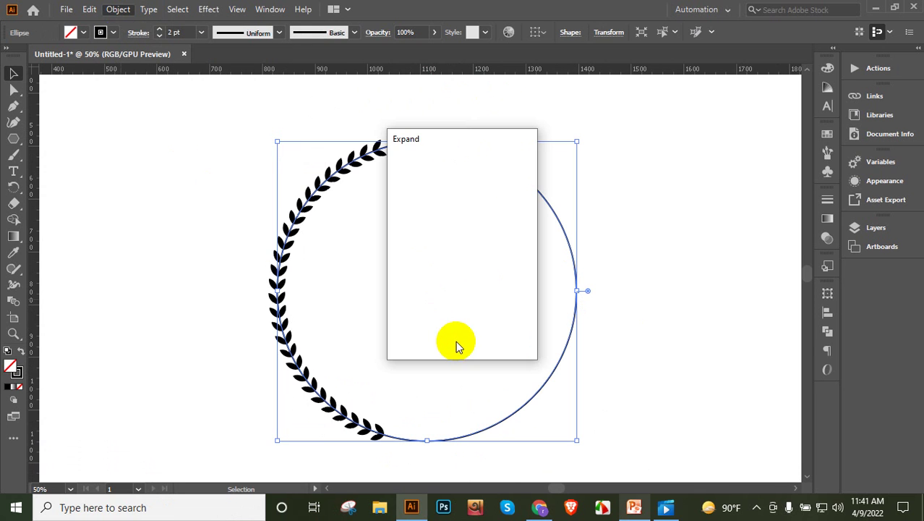
{"action": "left_click", "coordinate": [430, 331]}
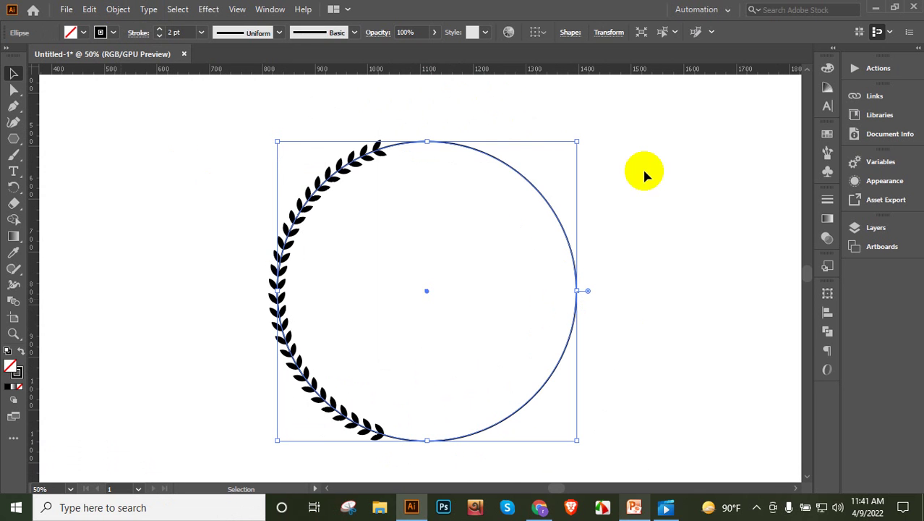
Step: Select the circle together with both triangles and divide them with Pathfinder
{"action": "left_click", "coordinate": [509, 97]}
{"action": "mouse_move", "coordinate": [509, 98]}
{"action": "left_mouse_down"}
{"action": "mouse_move", "coordinate": [447, 164]}
{"action": "mouse_move", "coordinate": [419, 468]}
{"action": "left_mouse_up"}
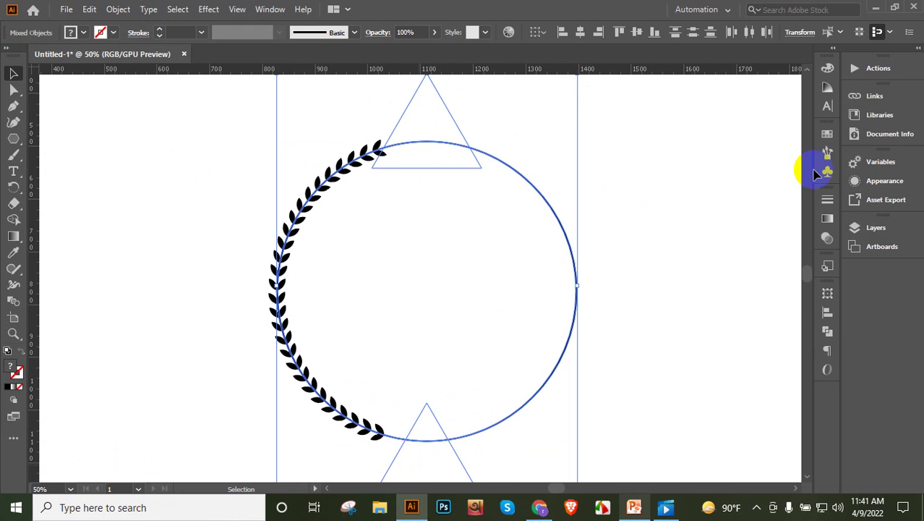
{"action": "left_click", "coordinate": [827, 330]}
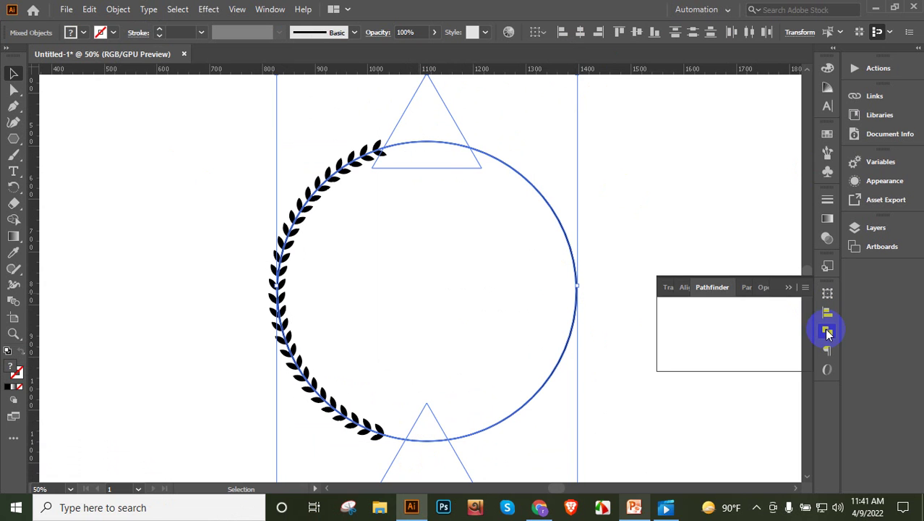
{"action": "left_click", "coordinate": [670, 358]}
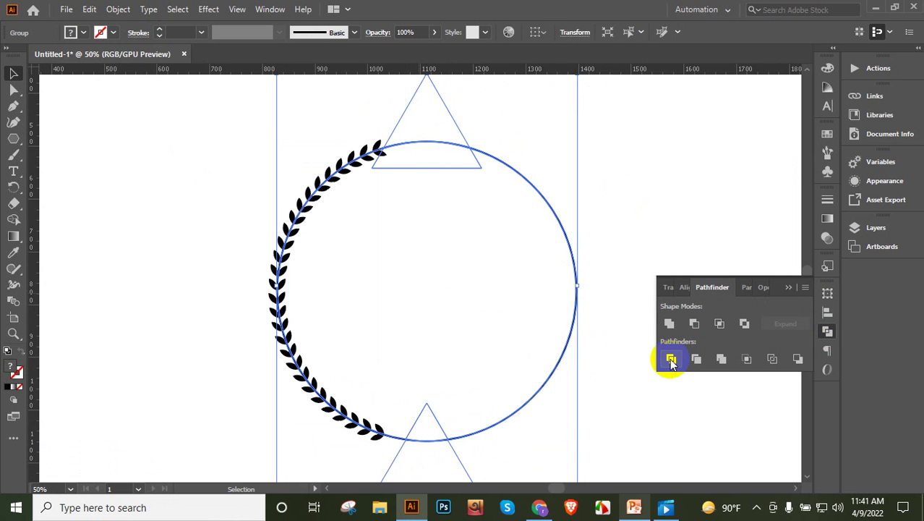
Step: Ungroup the divided artwork and delete the triangle pieces at the circle's top to open a gap there
{"action": "right_click", "coordinate": [429, 144]}
{"action": "left_click", "coordinate": [495, 255]}
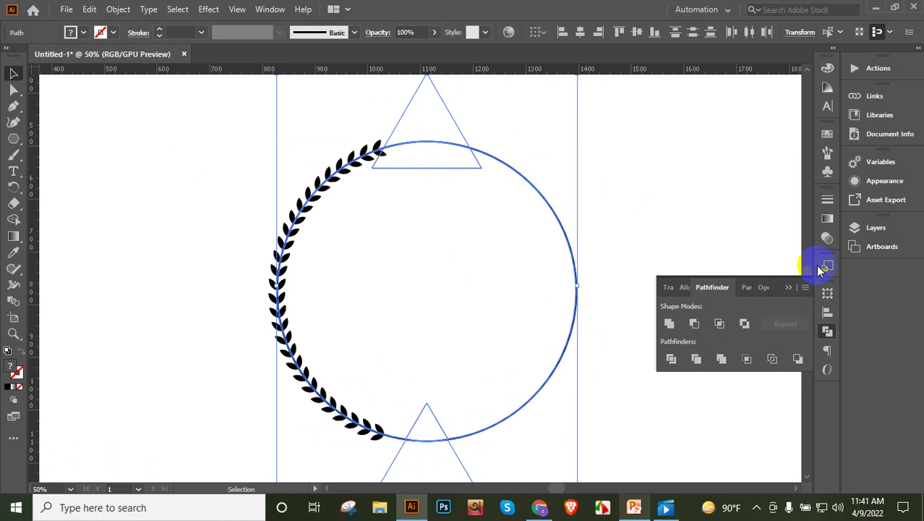
{"action": "left_click", "coordinate": [757, 247]}
{"action": "left_click", "coordinate": [454, 213]}
{"action": "left_click_drag", "start_coordinate": [428, 190], "coordinate": [415, 110]}
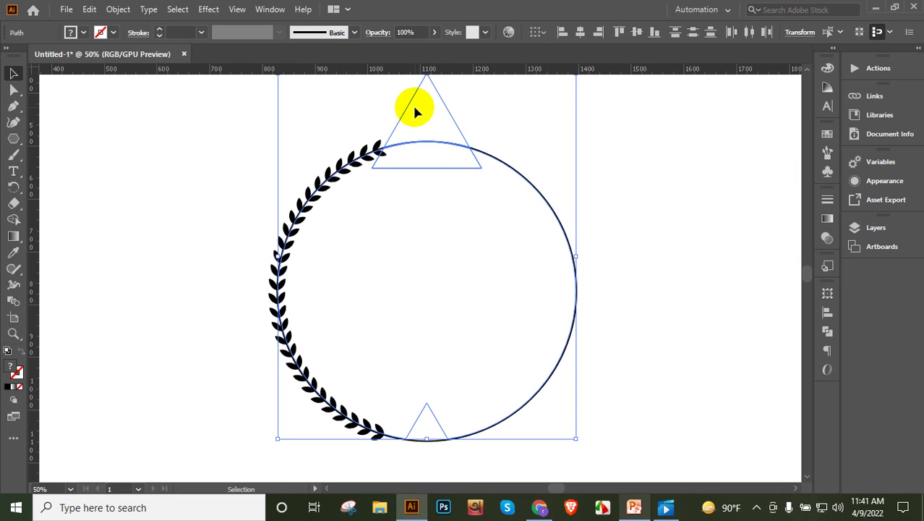
{"action": "key", "text": "Delete"}
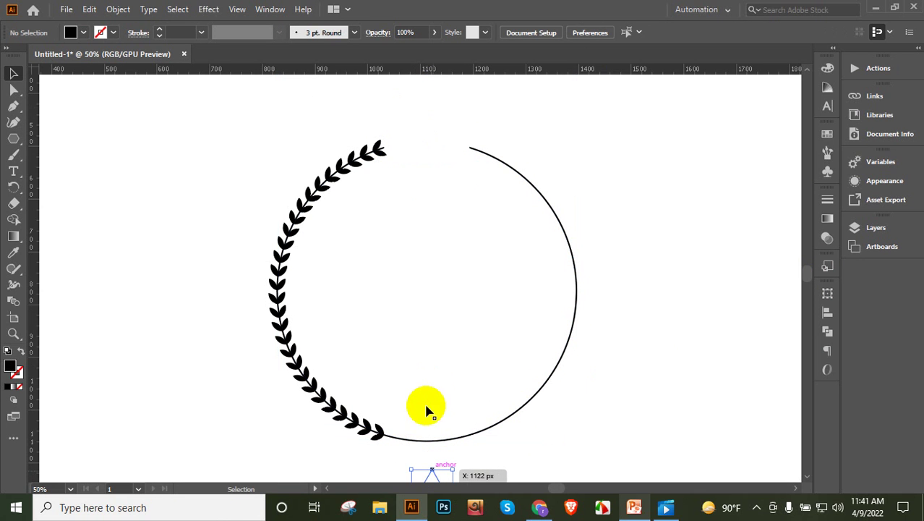
Step: Delete the remaining triangle pieces at the circle's bottom, splitting the outline into two separate arcs
{"action": "left_click", "coordinate": [427, 466]}
{"action": "scroll", "coordinate": [421, 347], "scroll_direction": "down", "scroll_amount": 1}
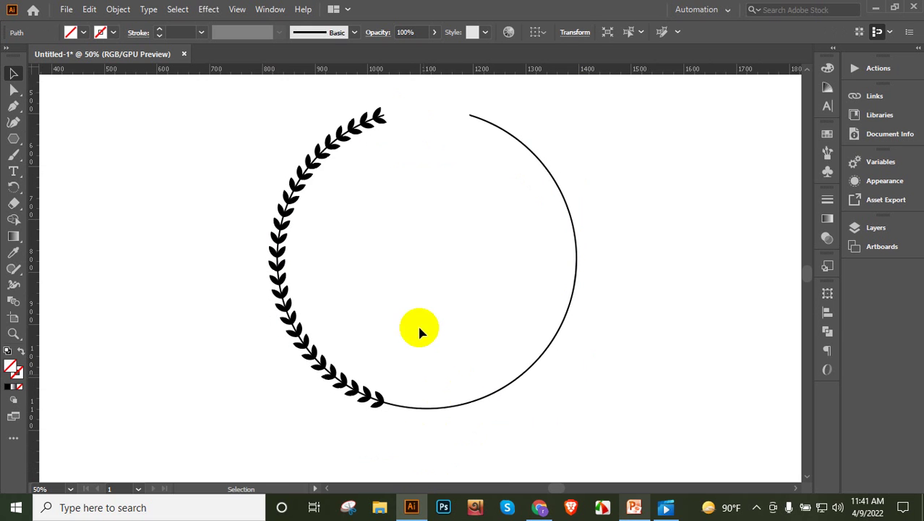
{"action": "left_click", "coordinate": [425, 420]}
{"action": "scroll", "coordinate": [427, 426], "scroll_direction": "down", "scroll_amount": 1}
{"action": "left_click", "coordinate": [427, 432]}
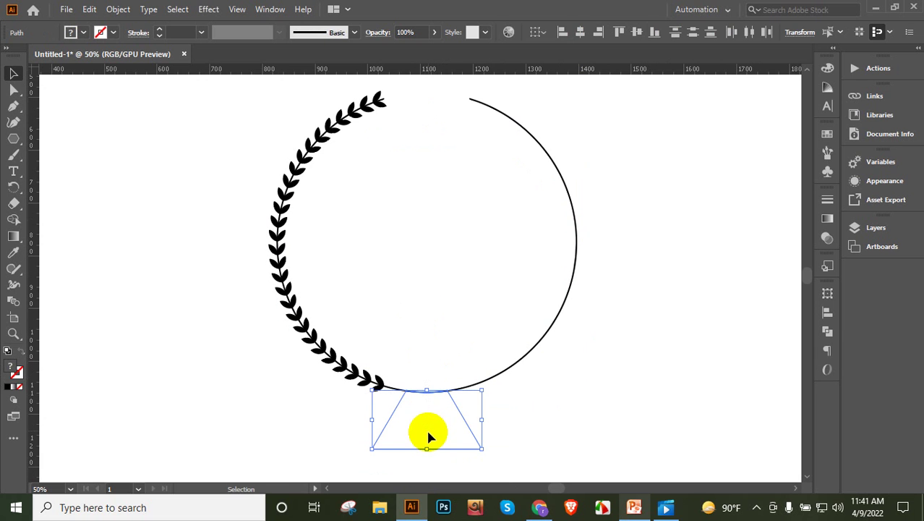
{"action": "key", "text": "ctrl+shift+bracketright"}
{"action": "left_click", "coordinate": [486, 398]}
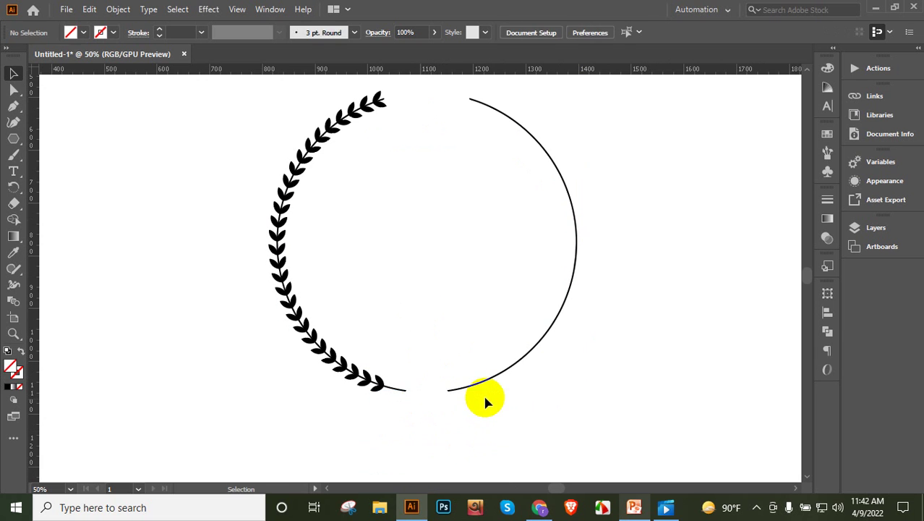
Step: Copy the topmost leaf pair of the left branch and place the copy beyond the stem's end
{"action": "scroll", "coordinate": [534, 206], "scroll_direction": "up", "scroll_amount": 1}
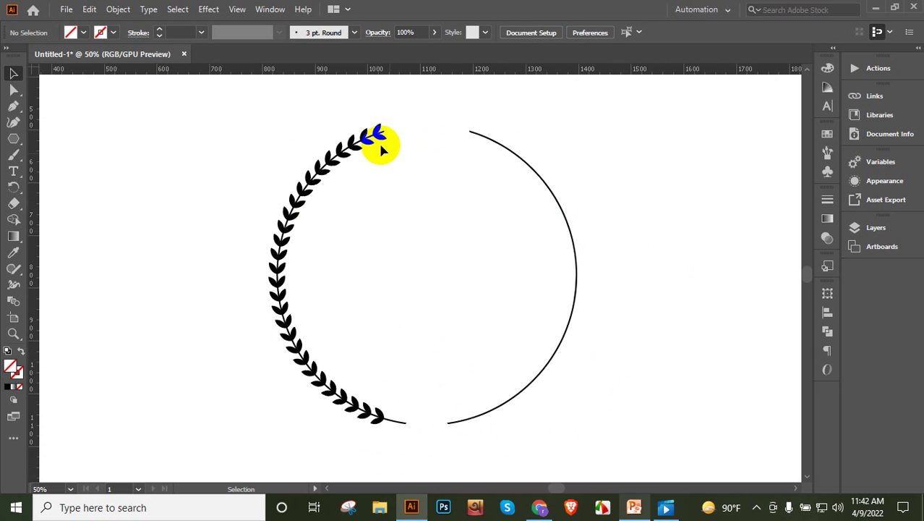
{"action": "scroll", "coordinate": [381, 149], "scroll_direction": "up", "scroll_amount": 1}
{"action": "scroll", "coordinate": [381, 162], "scroll_direction": "up", "scroll_amount": 2}
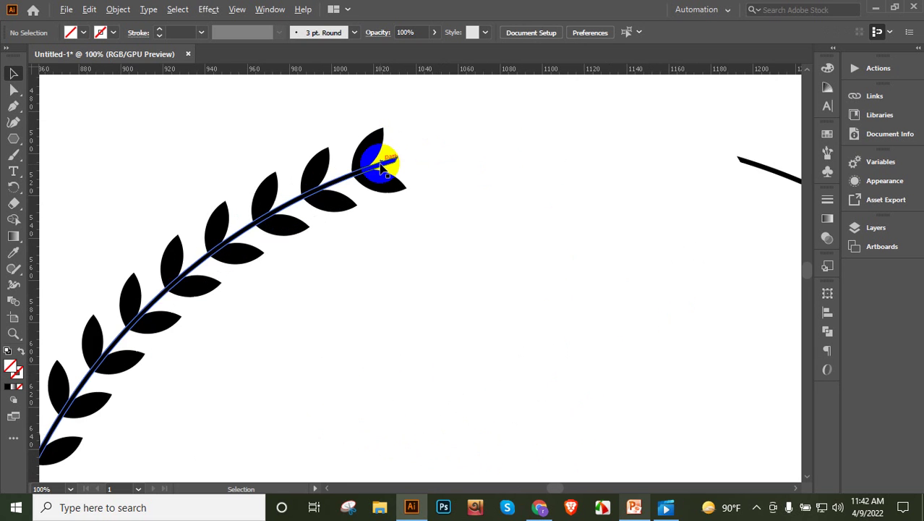
{"action": "scroll", "coordinate": [382, 165], "scroll_direction": "up", "scroll_amount": 3}
{"action": "scroll", "coordinate": [381, 154], "scroll_direction": "up", "scroll_amount": 3}
{"action": "left_click", "coordinate": [410, 241]}
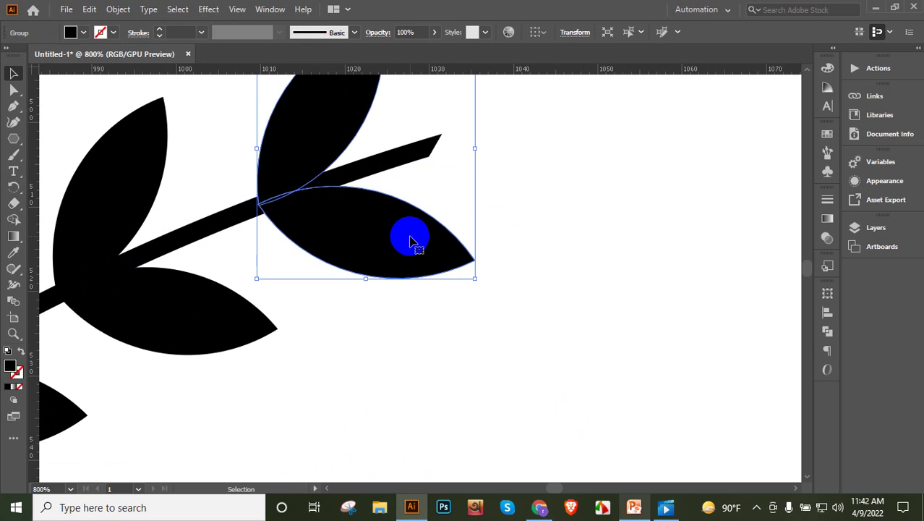
{"action": "left_click_drag", "start_coordinate": [410, 241], "coordinate": [618, 312]}
Step: Ungroup the copied leaf pair and delete its lower leaf
{"action": "right_click", "coordinate": [618, 313]}
{"action": "left_click", "coordinate": [643, 182]}
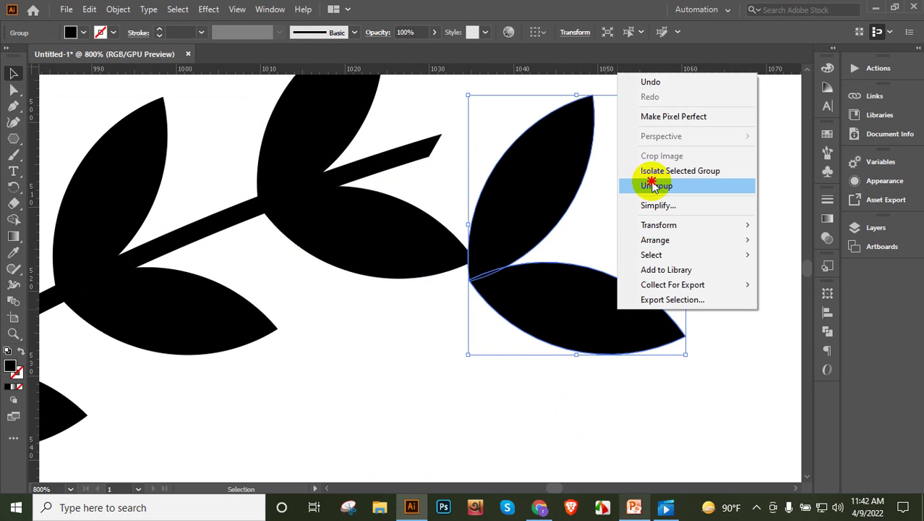
{"action": "left_click", "coordinate": [668, 280]}
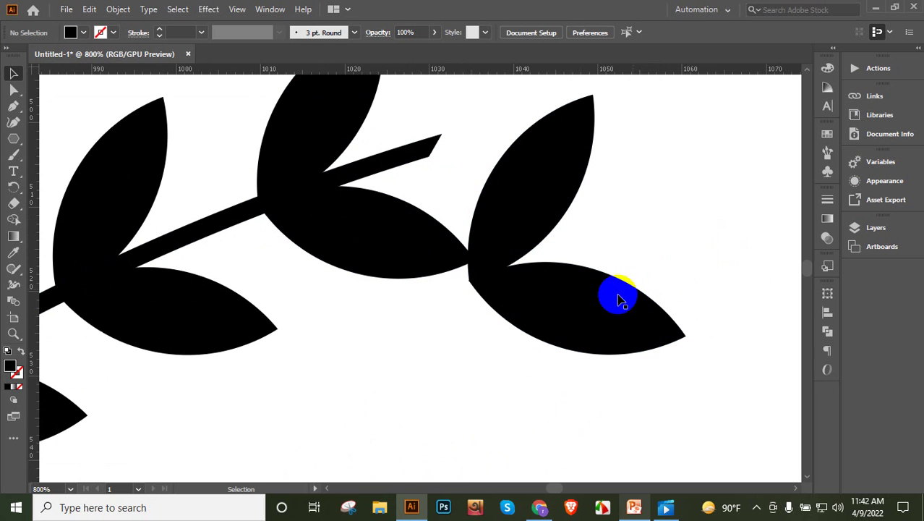
{"action": "left_click", "coordinate": [614, 309]}
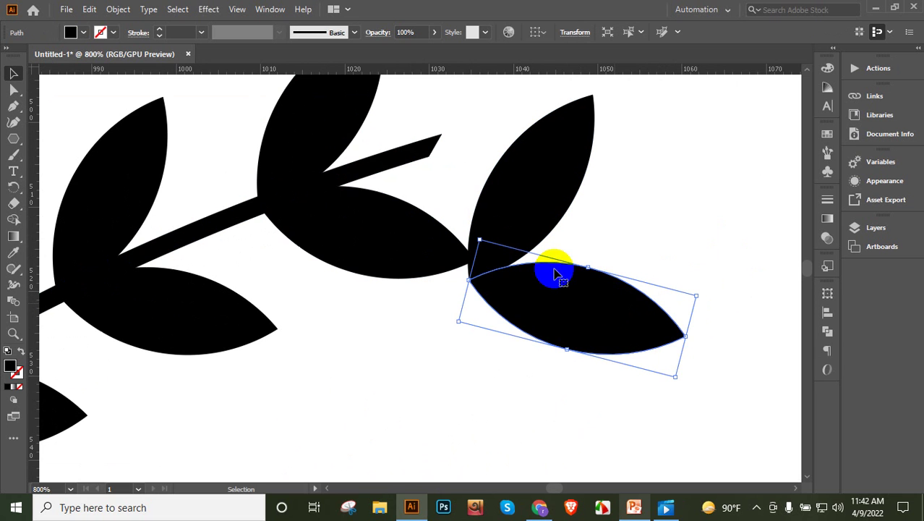
{"action": "key", "text": "Delete"}
Step: Rotate the remaining single leaf clockwise to follow the stem and attach it as the upper tip of the left branch
{"action": "left_click", "coordinate": [531, 218]}
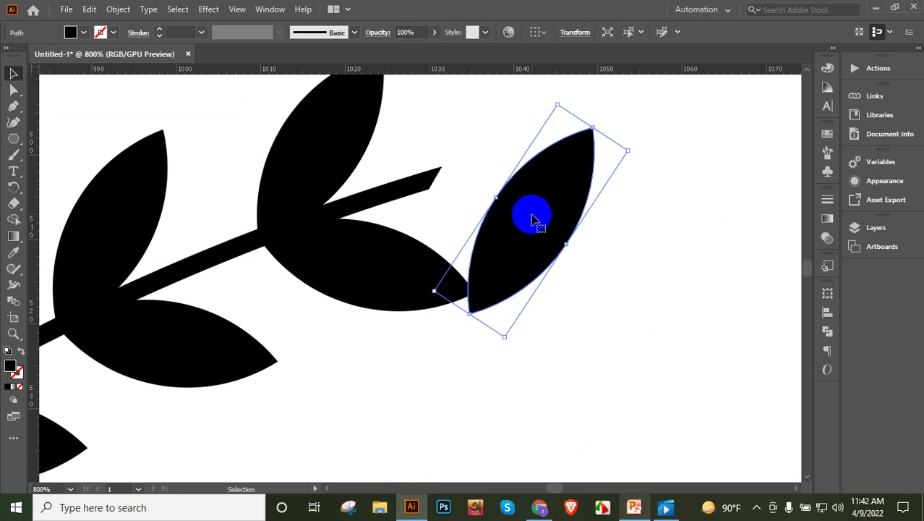
{"action": "scroll", "coordinate": [636, 153], "scroll_direction": "up", "scroll_amount": 1}
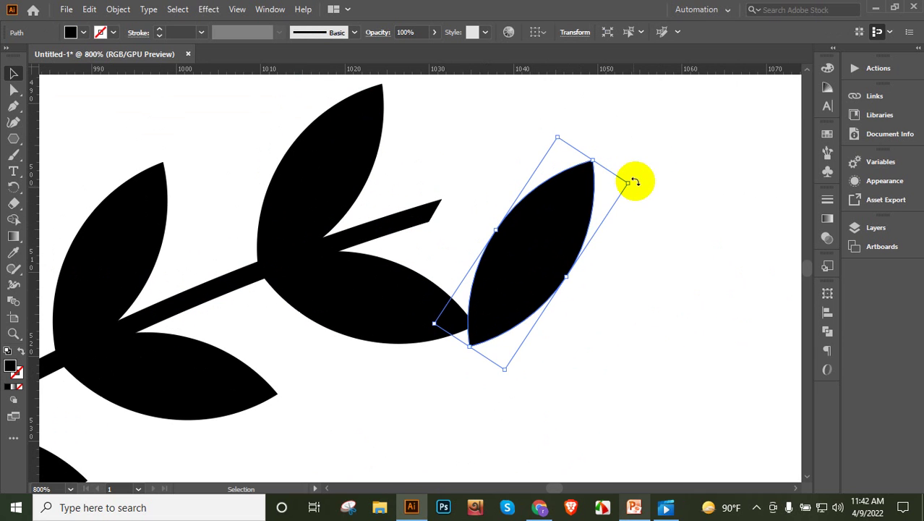
{"action": "left_click_drag", "start_coordinate": [634, 186], "coordinate": [660, 276]}
{"action": "key", "text": "ctrl+shift+a"}
{"action": "left_click_drag", "start_coordinate": [499, 211], "coordinate": [509, 221]}
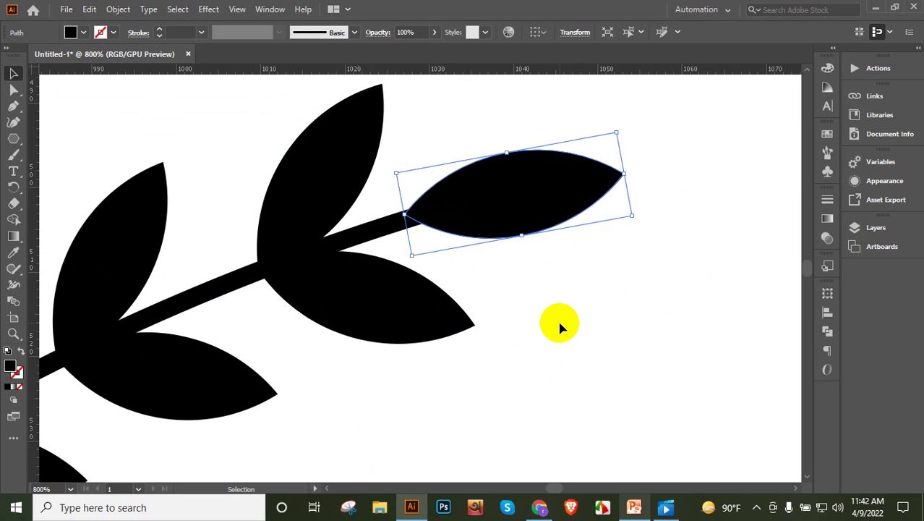
{"action": "left_click", "coordinate": [553, 203]}
{"action": "left_click_drag", "start_coordinate": [639, 217], "coordinate": [637, 206]}
{"action": "left_click", "coordinate": [624, 252]}
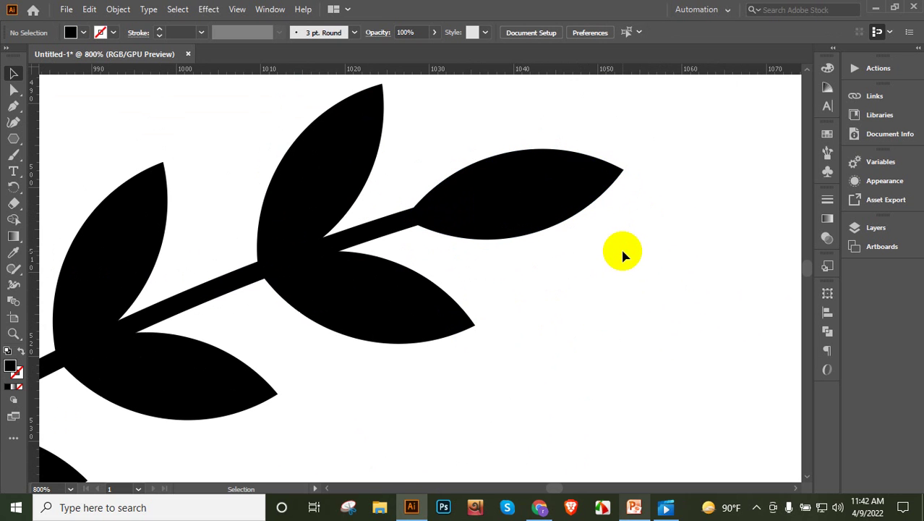
{"action": "scroll", "coordinate": [623, 255], "scroll_direction": "down", "scroll_amount": 6}
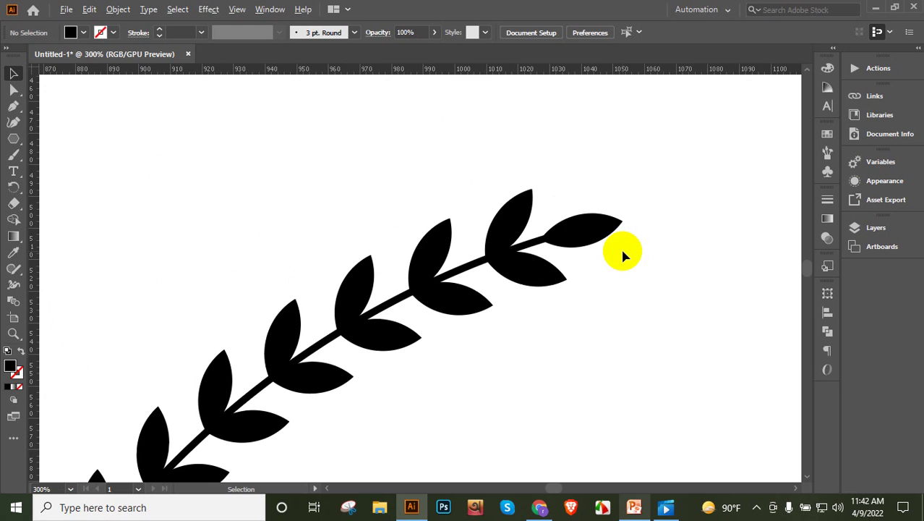
Step: Select the whole left laurel branch, including its stem and all leaves, and group it
{"action": "scroll", "coordinate": [623, 254], "scroll_direction": "down", "scroll_amount": 3}
{"action": "left_click_drag", "start_coordinate": [639, 305], "coordinate": [367, 150]}
{"action": "mouse_move", "coordinate": [277, 97]}
{"action": "left_mouse_down"}
{"action": "mouse_move", "coordinate": [463, 366]}
{"action": "mouse_move", "coordinate": [485, 437]}
{"action": "left_mouse_up"}
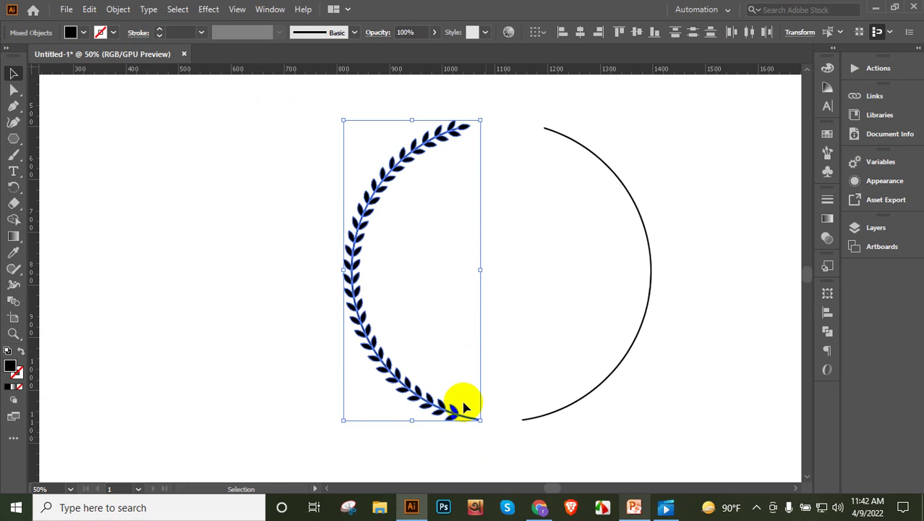
{"action": "key", "text": "ctrl+g"}
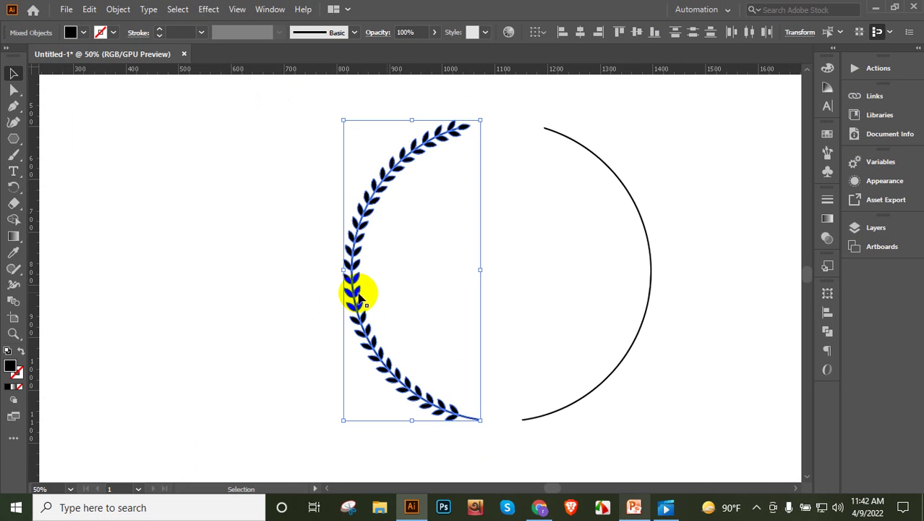
{"action": "right_click", "coordinate": [352, 289]}
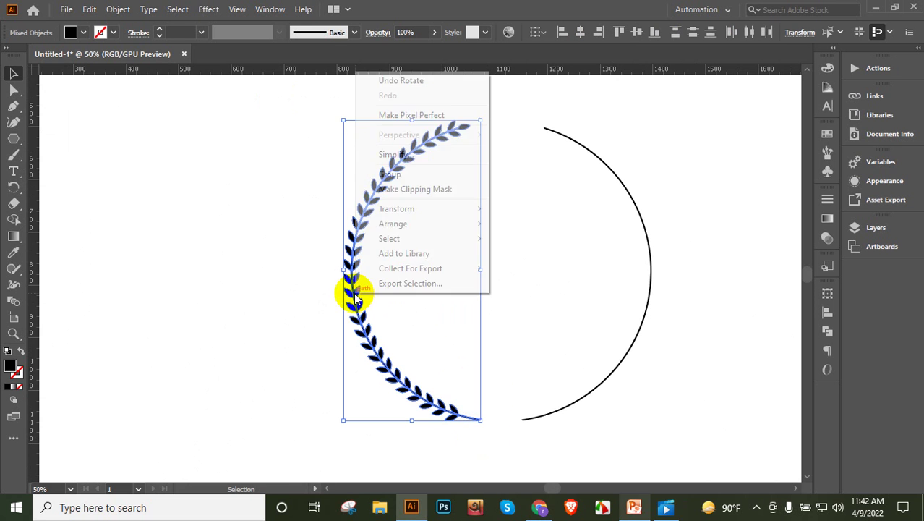
{"action": "left_click", "coordinate": [396, 175]}
Step: Ungroup the left laurel branch and group it again
{"action": "right_click", "coordinate": [358, 248]}
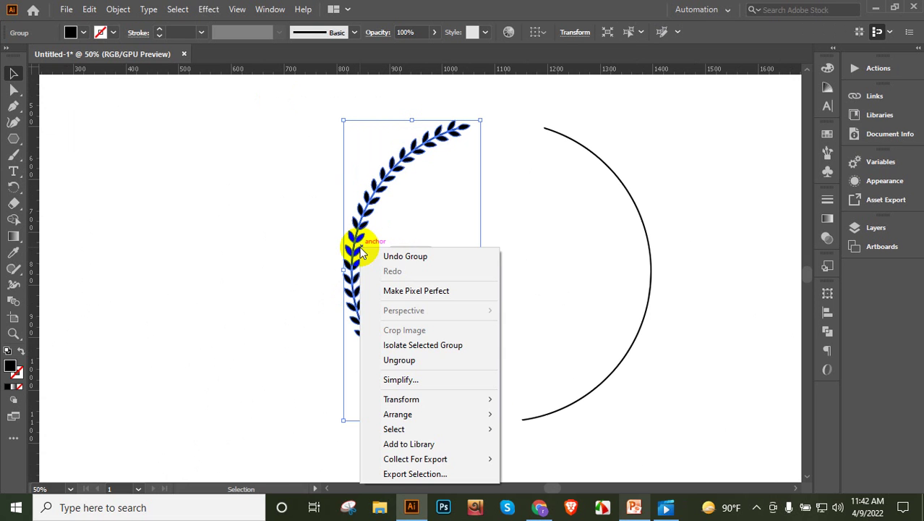
{"action": "left_click", "coordinate": [399, 359]}
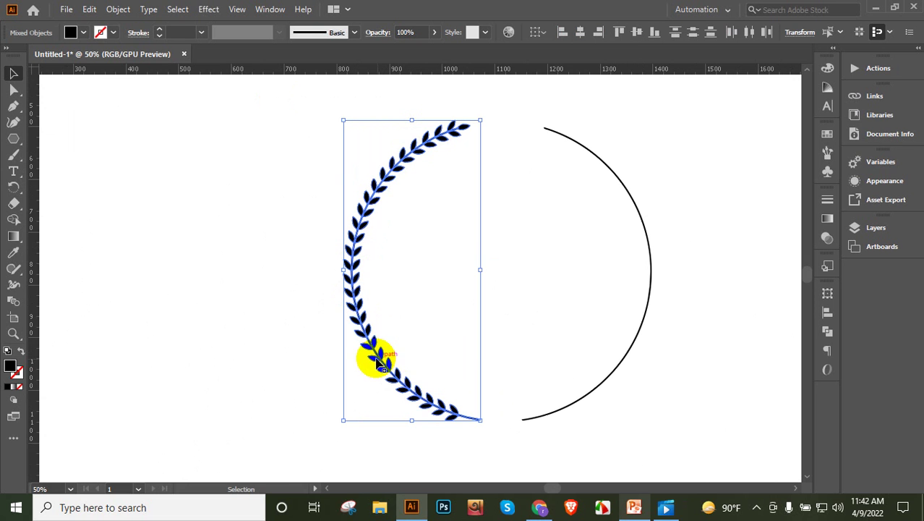
{"action": "right_click", "coordinate": [376, 361]}
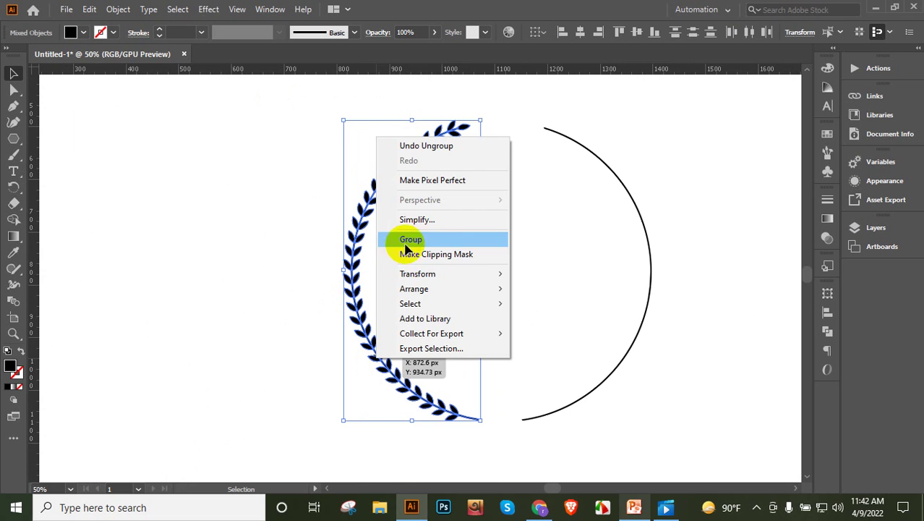
{"action": "left_click", "coordinate": [411, 239]}
Step: Reflect the left branch as a mirrored copy across the vertical axis and place it over the plain right arc
{"action": "right_click", "coordinate": [364, 295]}
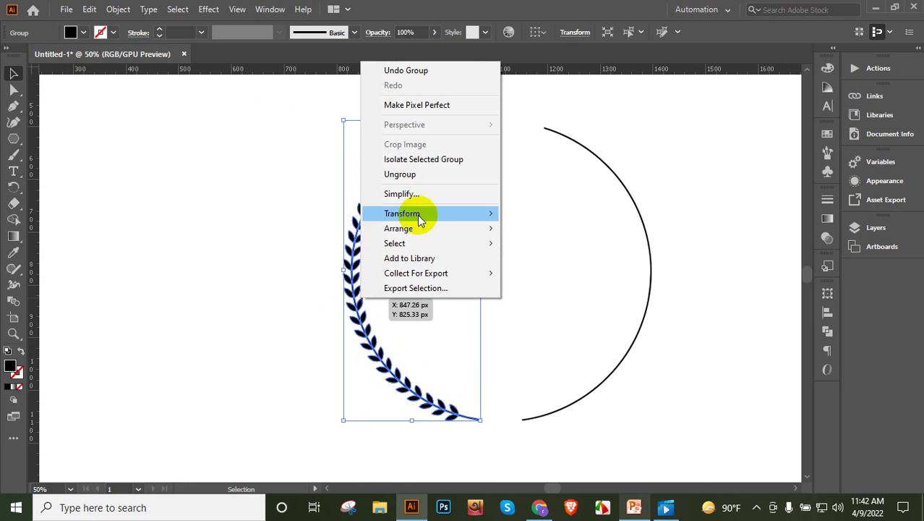
{"action": "mouse_move", "coordinate": [449, 213]}
{"action": "left_click", "coordinate": [573, 264]}
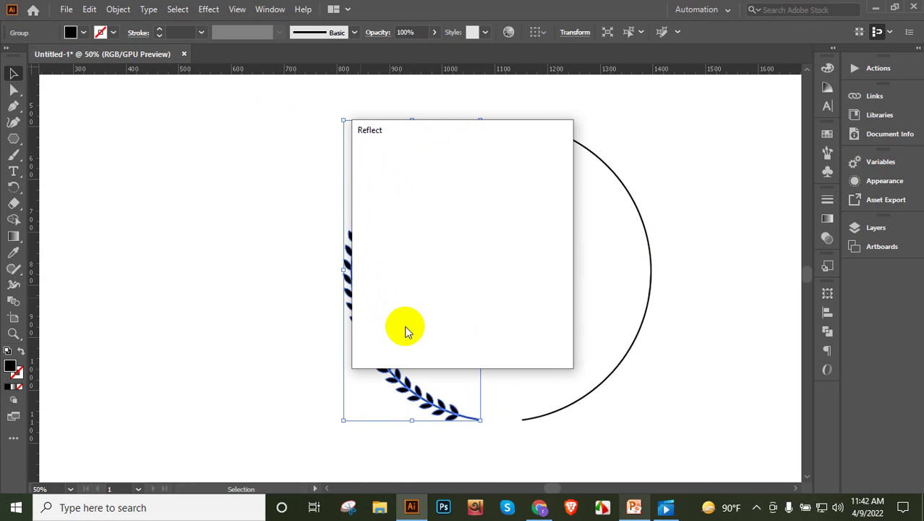
{"action": "left_click", "coordinate": [394, 339]}
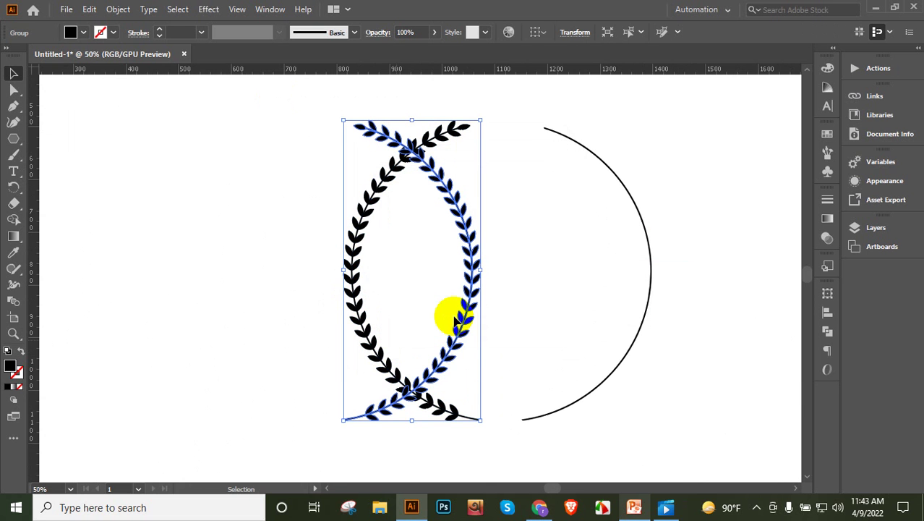
{"action": "left_click_drag", "start_coordinate": [471, 323], "coordinate": [649, 313]}
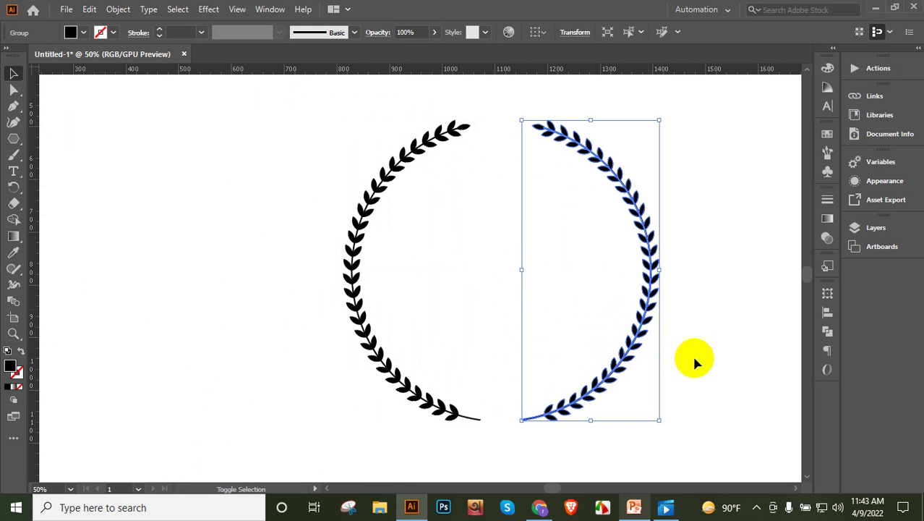
{"action": "left_click", "coordinate": [534, 448]}
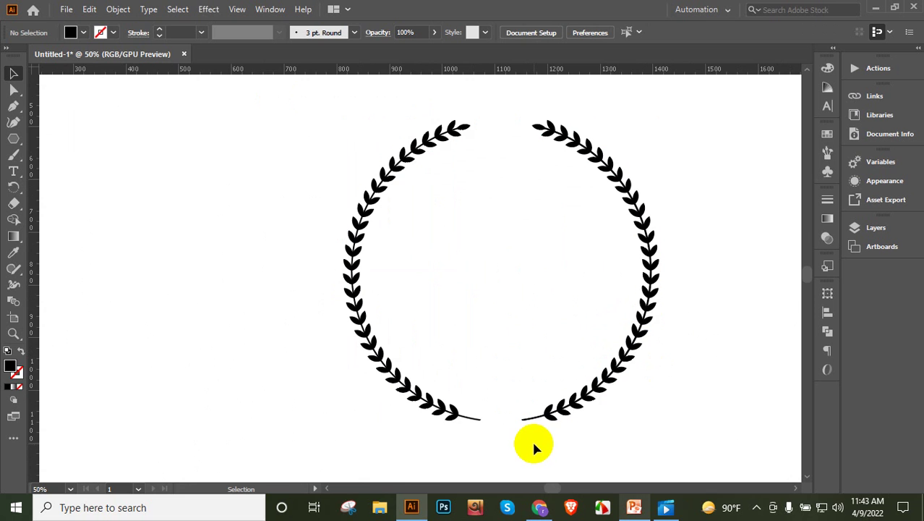
Step: Delete the plain arc lying underneath the mirrored branch on the wreath's right side
{"action": "scroll", "coordinate": [531, 439], "scroll_direction": "up", "scroll_amount": 7}
{"action": "left_click", "coordinate": [392, 327]}
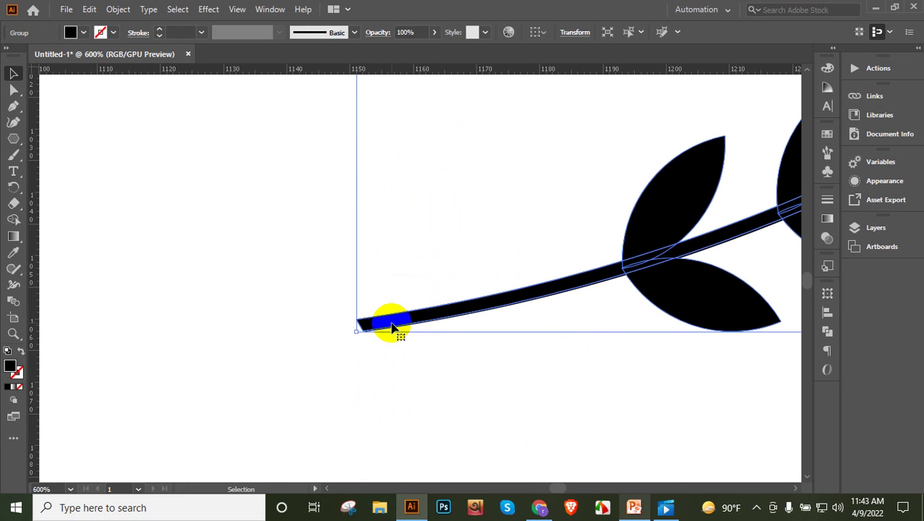
{"action": "left_click", "coordinate": [392, 331]}
{"action": "left_click_drag", "start_coordinate": [392, 289], "coordinate": [428, 377]}
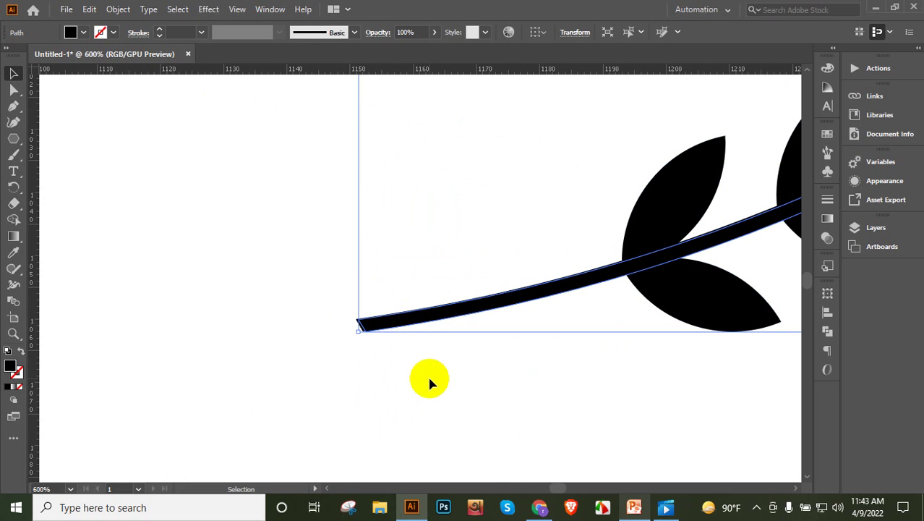
{"action": "left_click", "coordinate": [428, 377]}
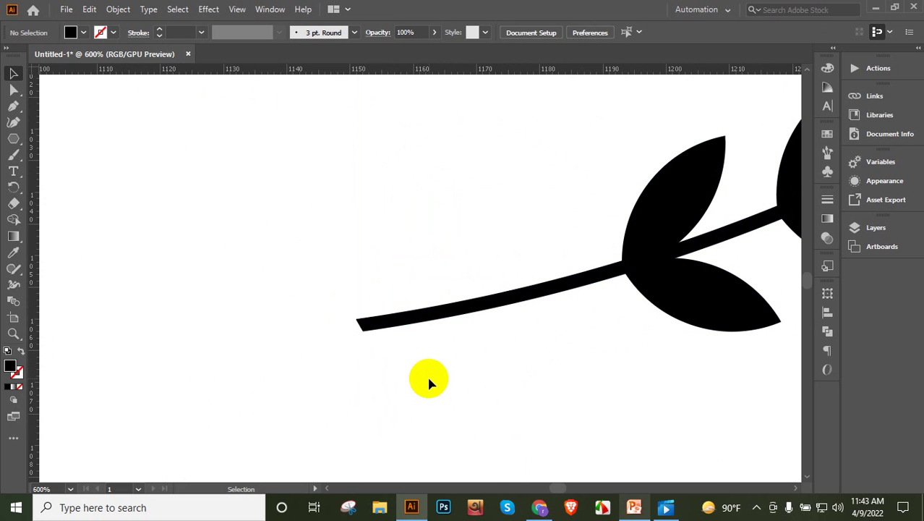
{"action": "key", "text": "ctrl+a"}
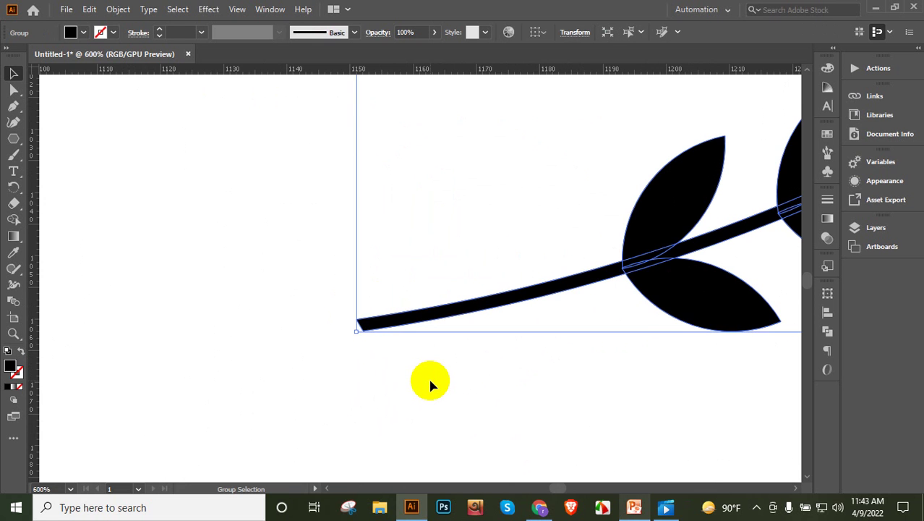
{"action": "key", "text": "ctrl+h"}
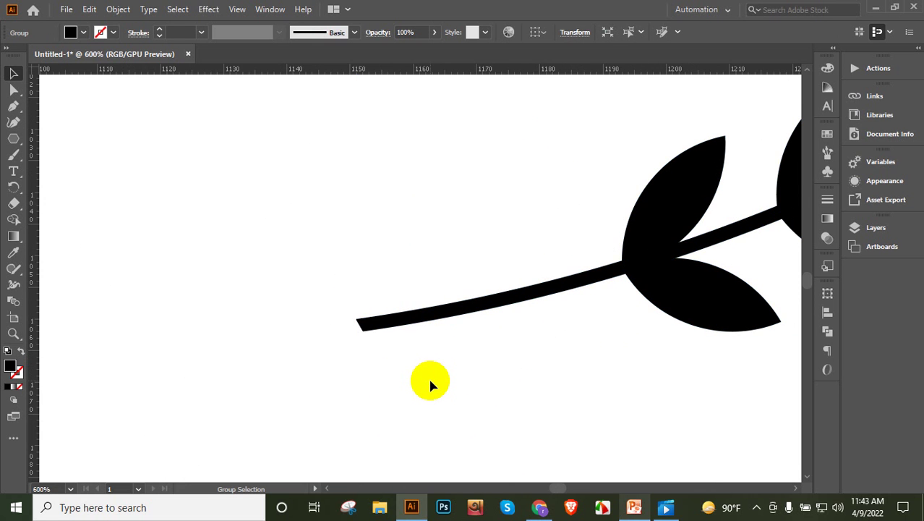
{"action": "scroll", "coordinate": [429, 380], "scroll_direction": "down", "scroll_amount": 8}
{"action": "left_click", "coordinate": [427, 376]}
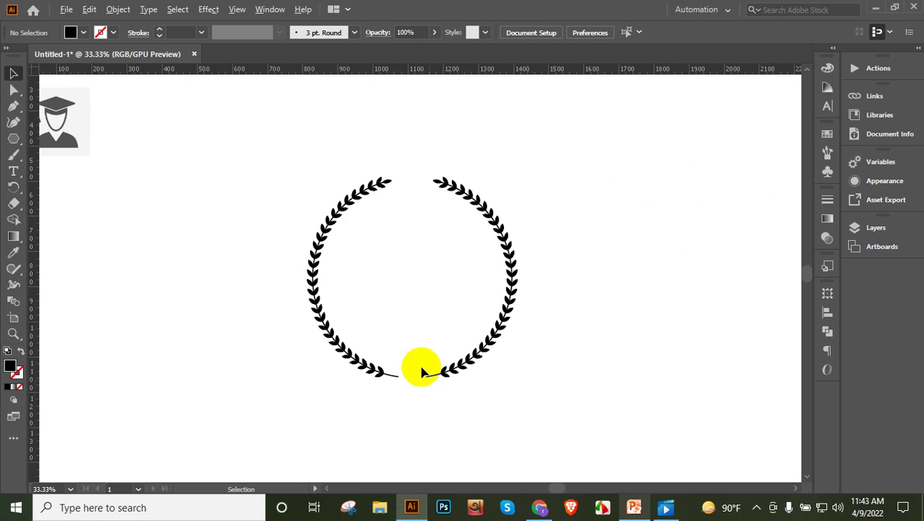
Step: Draw a curved loop with a hanging tail at the right branch's lower stem end with the Pen tool, about 25 px wide and 42 px tall
{"action": "scroll", "coordinate": [422, 373], "scroll_direction": "up", "scroll_amount": 3}
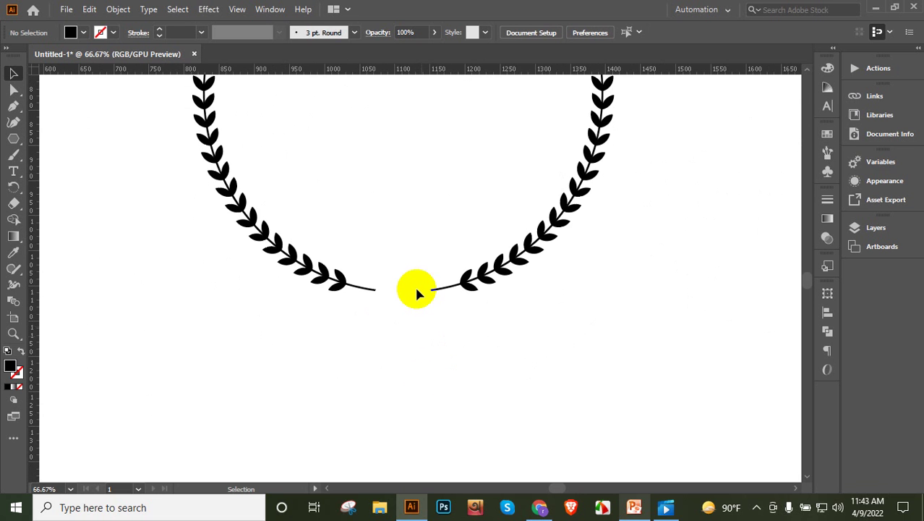
{"action": "scroll", "coordinate": [416, 292], "scroll_direction": "up", "scroll_amount": 3}
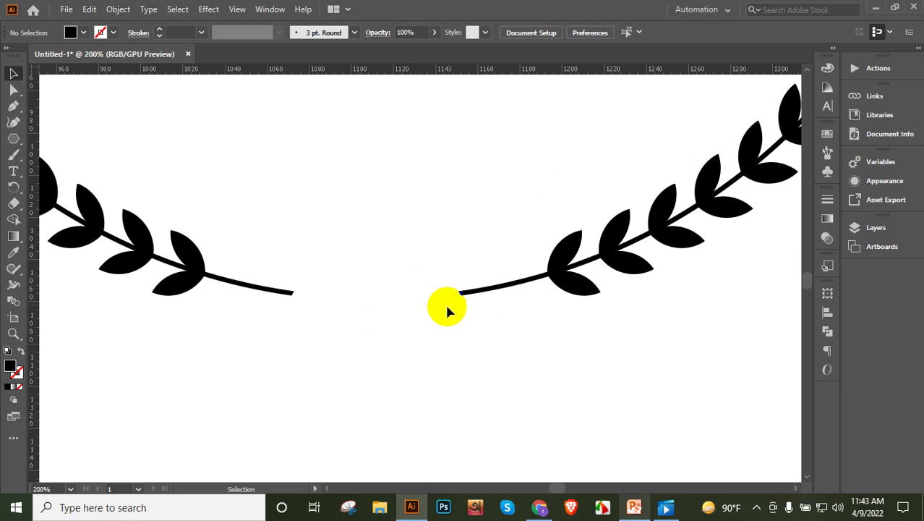
{"action": "scroll", "coordinate": [447, 310], "scroll_direction": "up", "scroll_amount": 1}
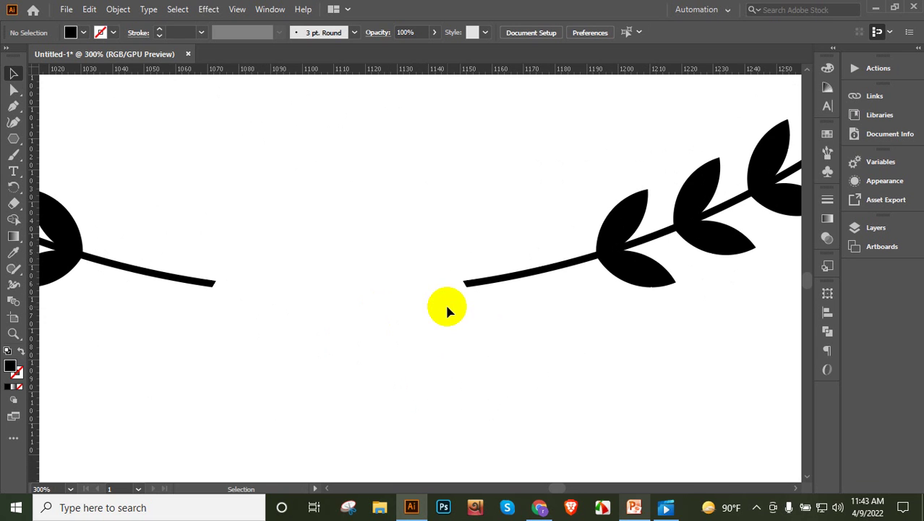
{"action": "scroll", "coordinate": [449, 311], "scroll_direction": "up", "scroll_amount": 2}
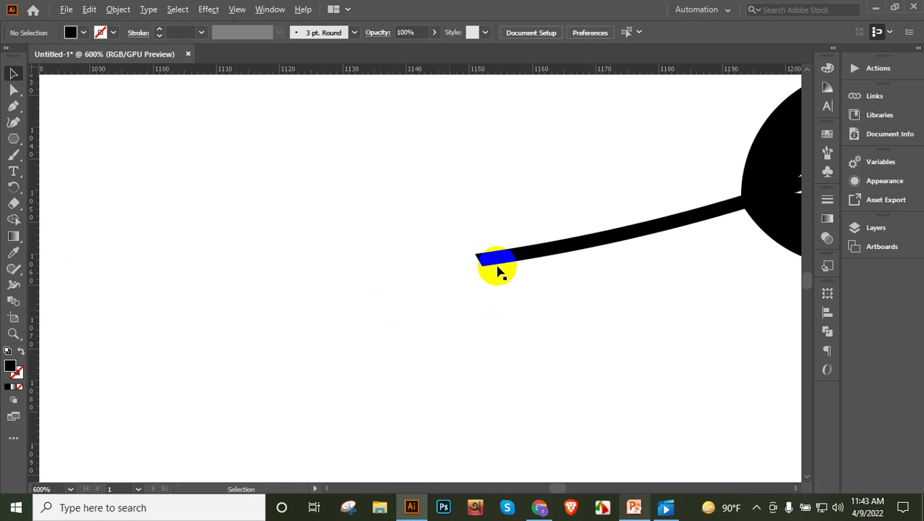
{"action": "key", "text": "p"}
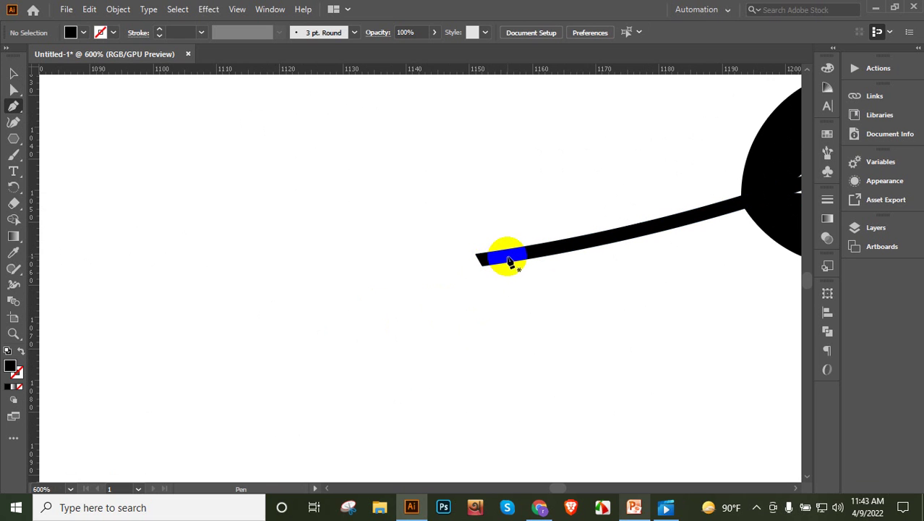
{"action": "left_click", "coordinate": [509, 262]}
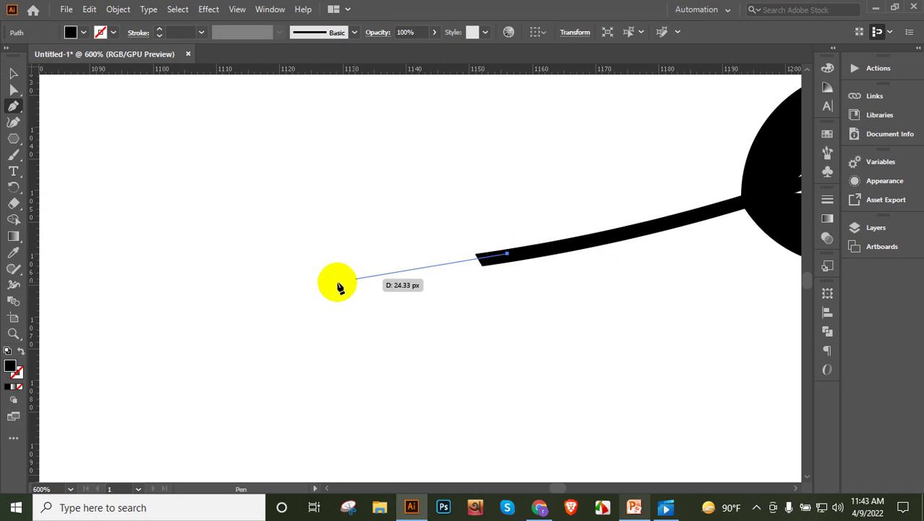
{"action": "left_click_drag", "start_coordinate": [386, 190], "coordinate": [496, 132]}
{"action": "left_click_drag", "start_coordinate": [507, 319], "coordinate": [438, 468]}
{"action": "left_click_drag", "start_coordinate": [429, 515], "coordinate": [481, 471]}
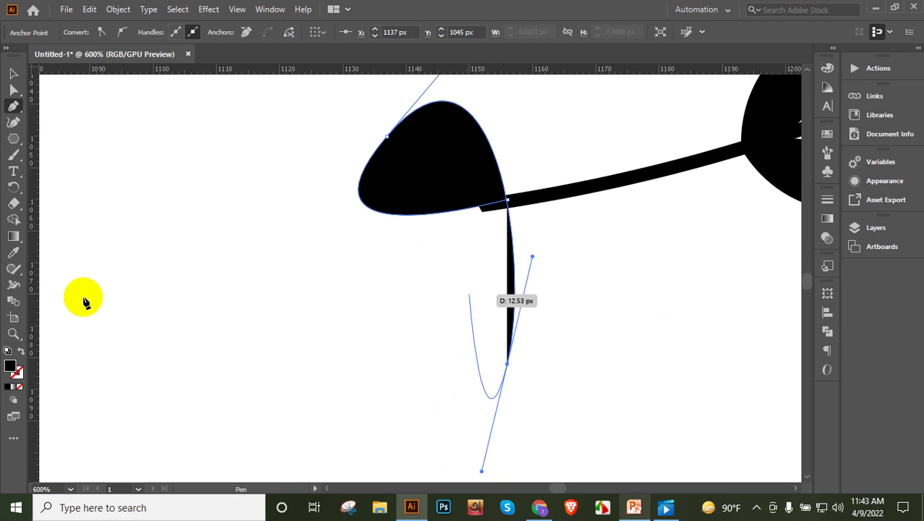
Step: Swap the loop's fill and stroke and set its stroke weight to 2 pt
{"action": "left_click", "coordinate": [21, 351]}
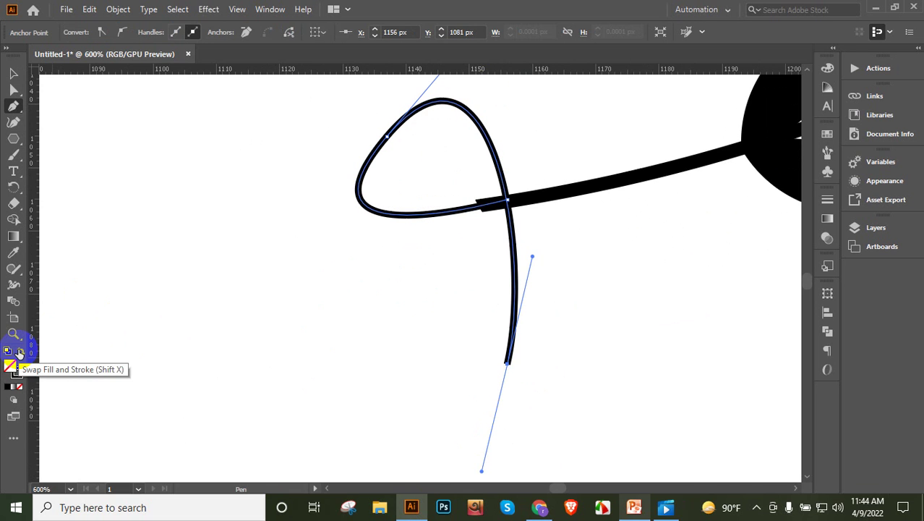
{"action": "left_click", "coordinate": [13, 75]}
{"action": "left_click", "coordinate": [316, 180]}
{"action": "left_click", "coordinate": [375, 204]}
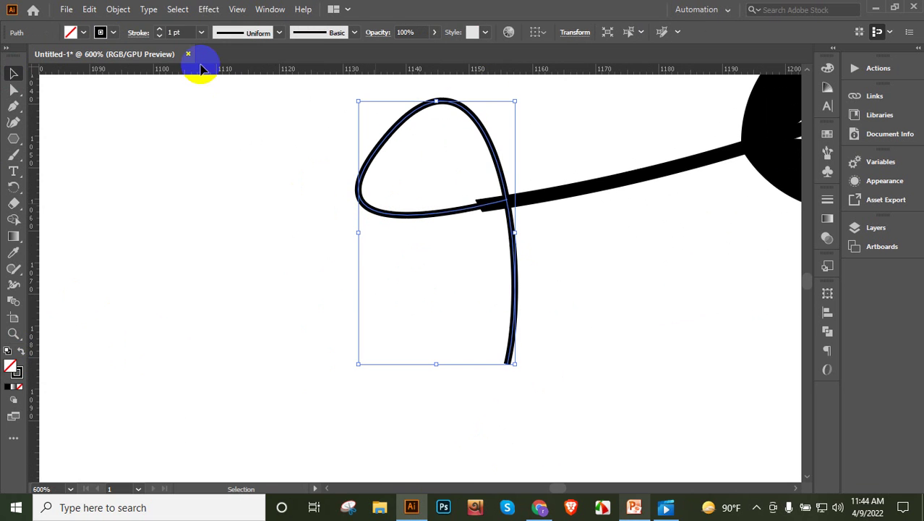
{"action": "left_click", "coordinate": [160, 29]}
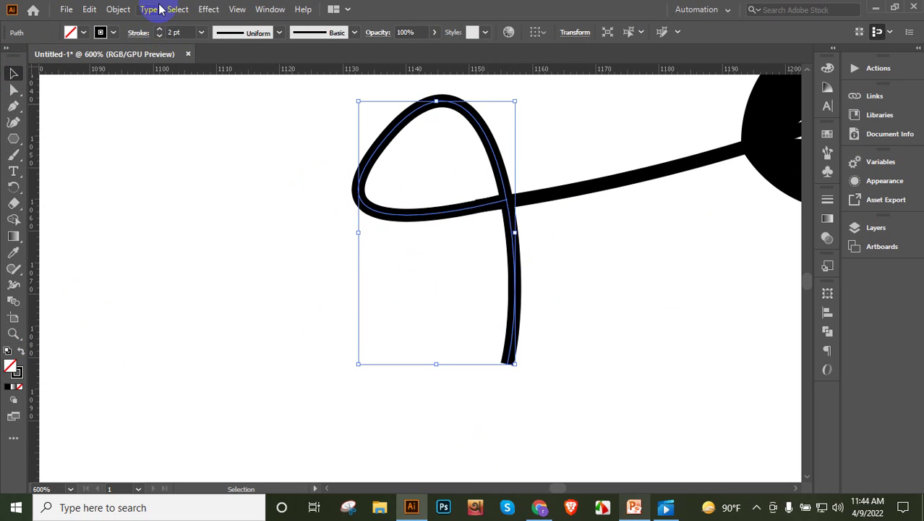
Step: Expand the loop's fill and stroke into a solid shape and deselect it
{"action": "left_click", "coordinate": [116, 10]}
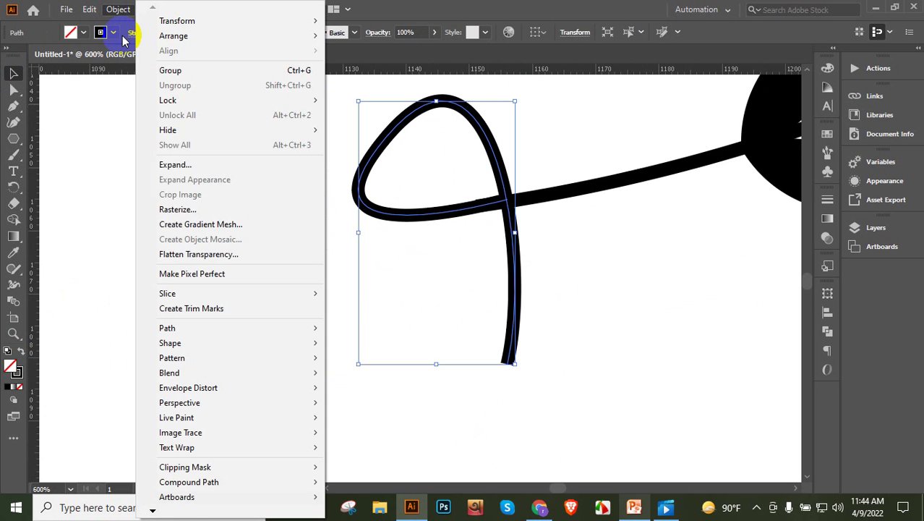
{"action": "left_click", "coordinate": [167, 165]}
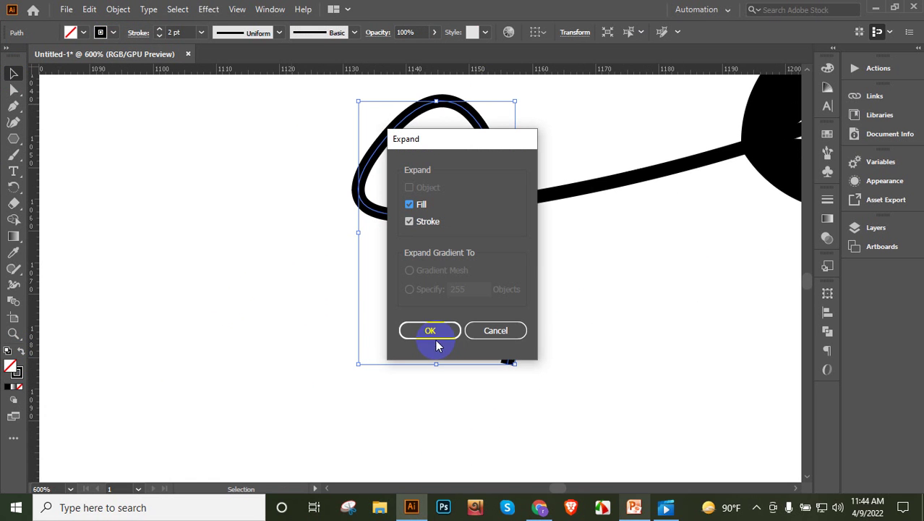
{"action": "key", "text": "Return"}
{"action": "left_click", "coordinate": [590, 301]}
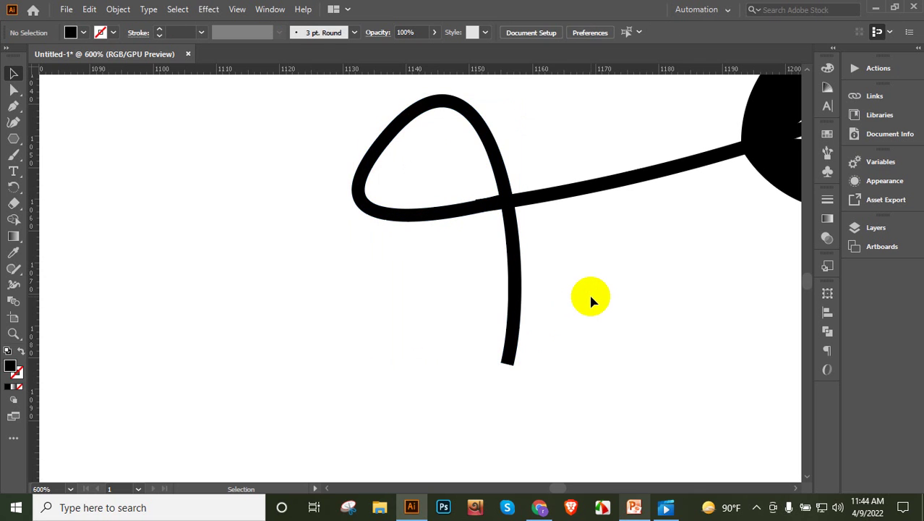
Step: Reflect a copy of the stem loop across the vertical axis and place it at the left branch's lower stem end
{"action": "scroll", "coordinate": [591, 300], "scroll_direction": "down", "scroll_amount": 1}
{"action": "scroll", "coordinate": [591, 299], "scroll_direction": "down", "scroll_amount": 5}
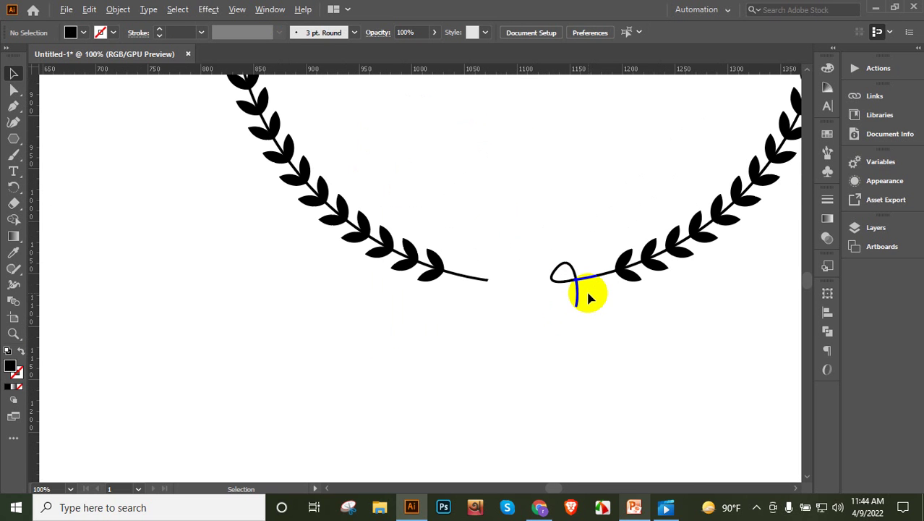
{"action": "scroll", "coordinate": [588, 297], "scroll_direction": "down", "scroll_amount": 1}
{"action": "scroll", "coordinate": [587, 298], "scroll_direction": "up", "scroll_amount": 3}
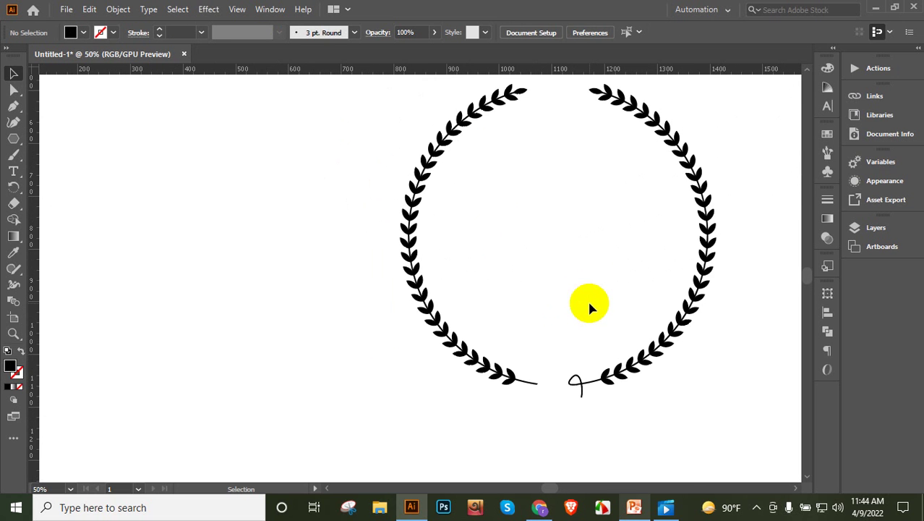
{"action": "scroll", "coordinate": [587, 299], "scroll_direction": "down", "scroll_amount": 1}
{"action": "scroll", "coordinate": [585, 369], "scroll_direction": "up", "scroll_amount": 3}
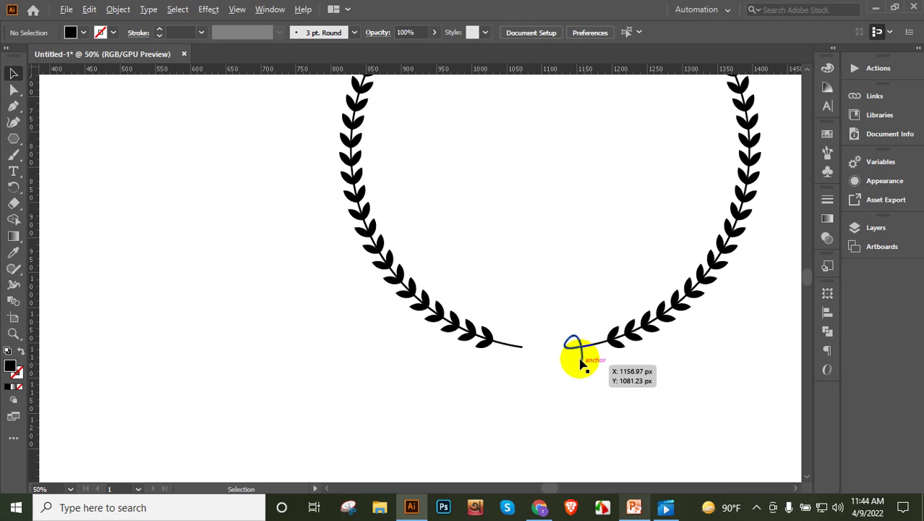
{"action": "left_click", "coordinate": [582, 352]}
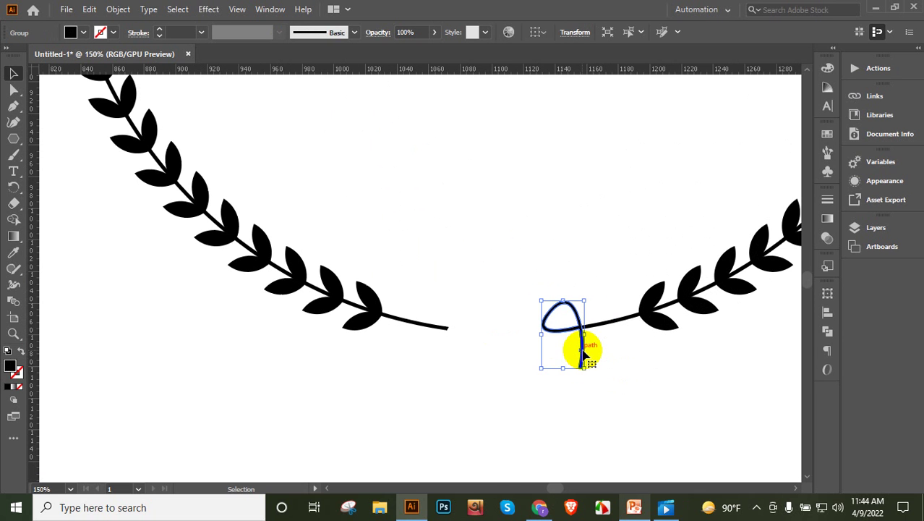
{"action": "right_click", "coordinate": [584, 353]}
{"action": "mouse_move", "coordinate": [639, 265]}
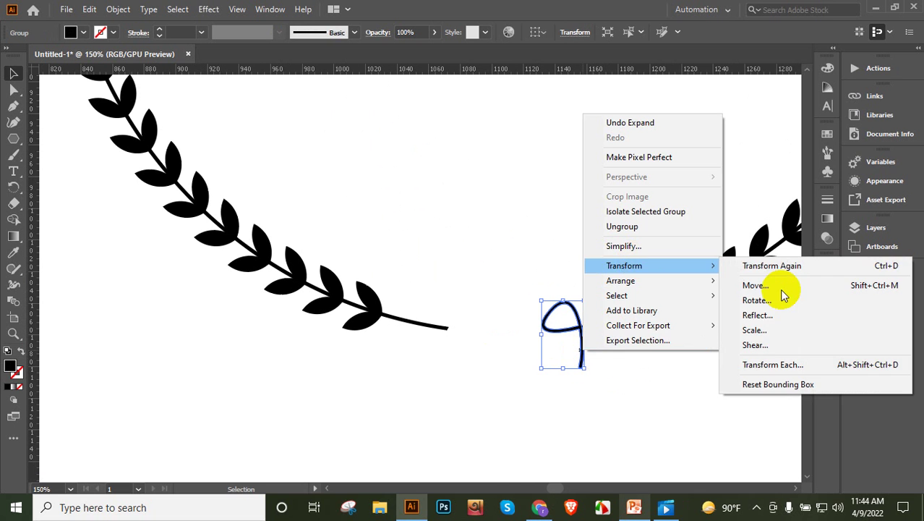
{"action": "left_click", "coordinate": [807, 324]}
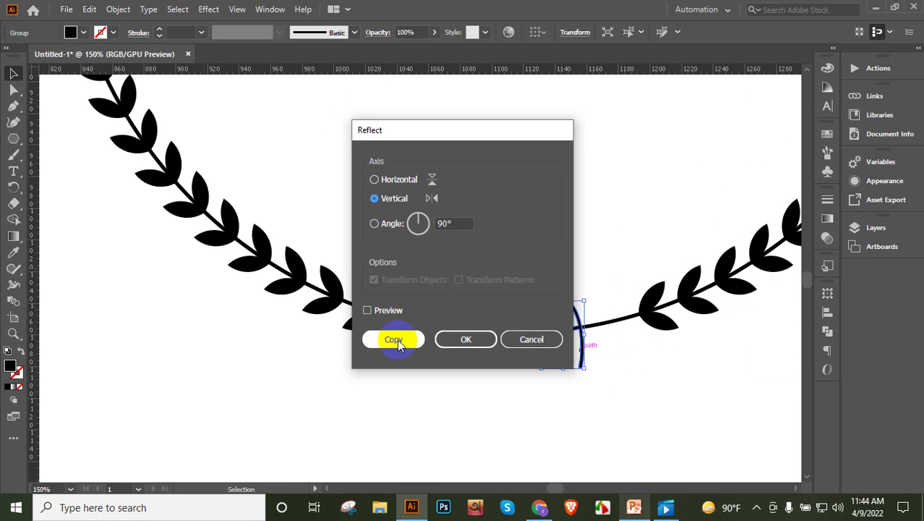
{"action": "left_click", "coordinate": [394, 338]}
{"action": "left_click_drag", "start_coordinate": [547, 349], "coordinate": [441, 344]}
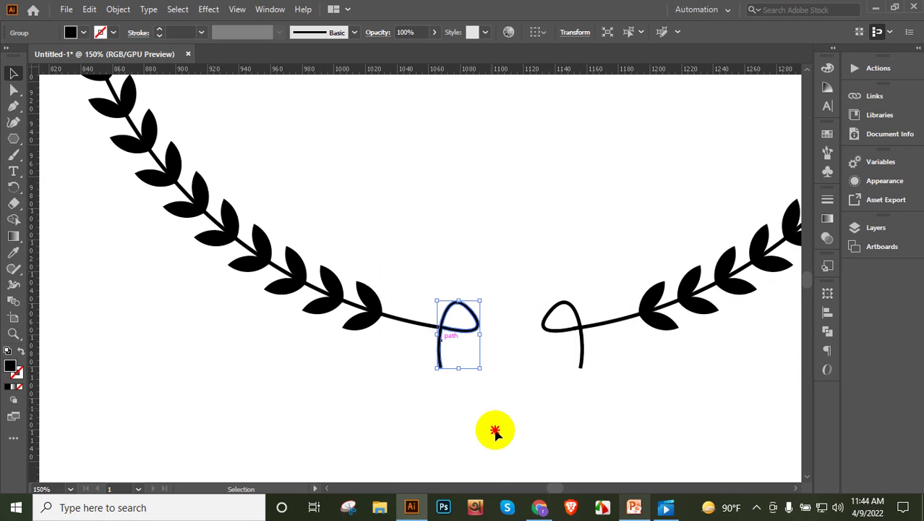
{"action": "left_click", "coordinate": [496, 434]}
{"action": "scroll", "coordinate": [501, 412], "scroll_direction": "down", "scroll_amount": 5}
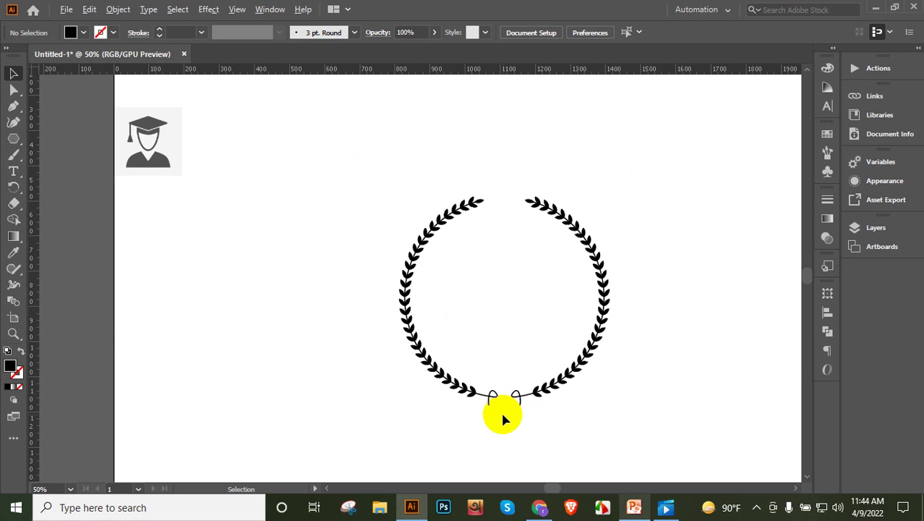
Step: Draw a solid black five-pointed star about 33 px wide, centred in the gap between the wreath's upper branch tips
{"action": "scroll", "coordinate": [501, 415], "scroll_direction": "up", "scroll_amount": 1}
{"action": "left_click_drag", "start_coordinate": [727, 179], "coordinate": [635, 253]}
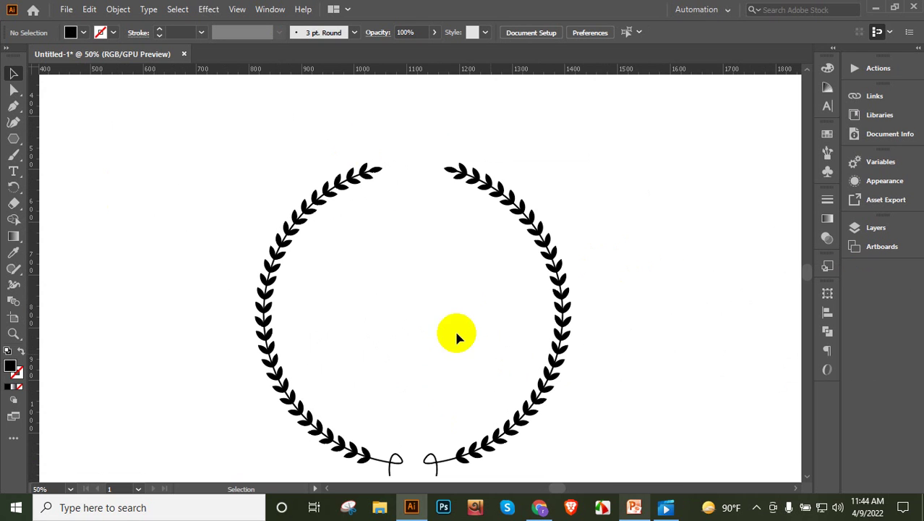
{"action": "left_click", "coordinate": [14, 139]}
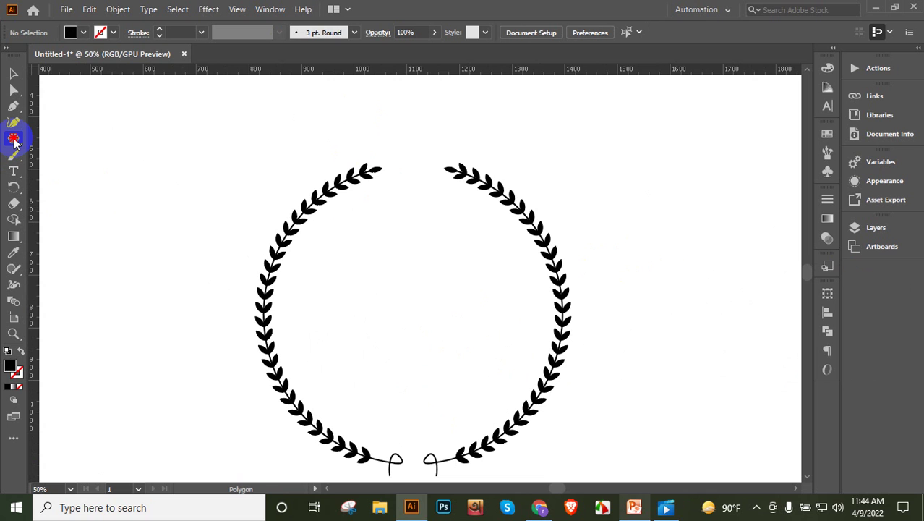
{"action": "left_click_drag", "start_coordinate": [13, 140], "coordinate": [60, 189]}
{"action": "left_click_drag", "start_coordinate": [361, 248], "coordinate": [417, 166]}
{"action": "key", "text": "v"}
{"action": "left_click", "coordinate": [334, 237]}
{"action": "left_click", "coordinate": [400, 165]}
{"action": "scroll", "coordinate": [400, 165], "scroll_direction": "up", "scroll_amount": 2}
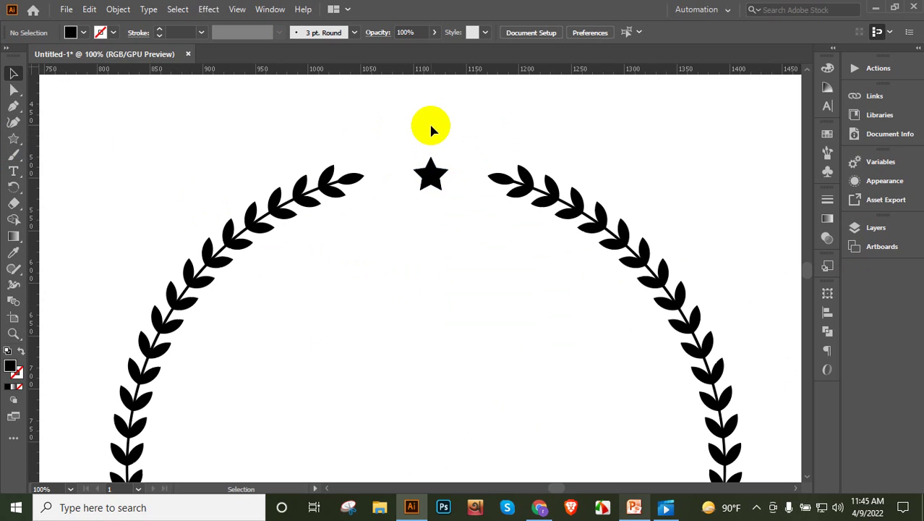
Step: Scale the star in the wreath's upper gap down to about 19 px wide
{"action": "left_click", "coordinate": [431, 177]}
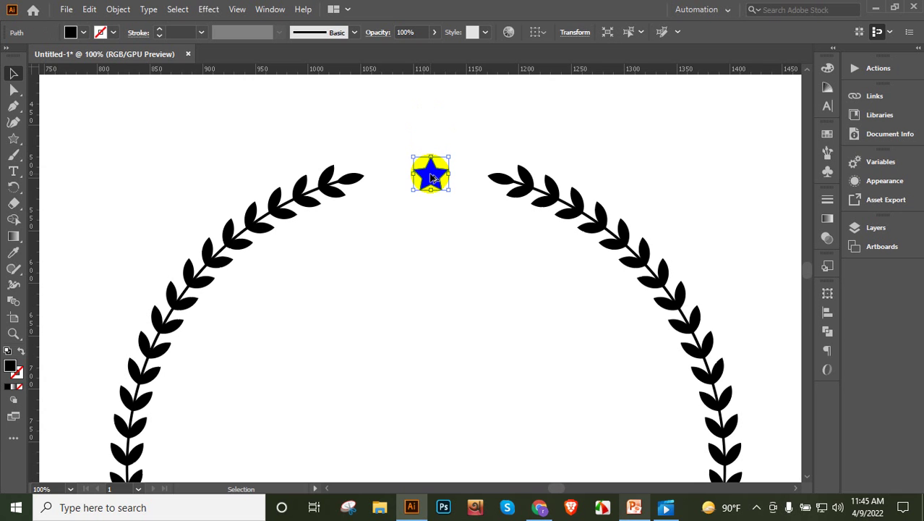
{"action": "scroll", "coordinate": [432, 177], "scroll_direction": "up", "scroll_amount": 2}
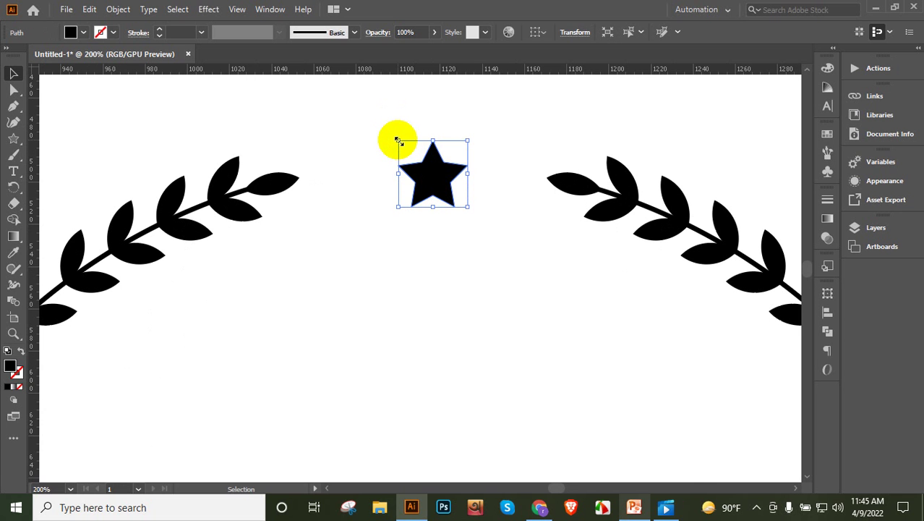
{"action": "left_click_drag", "start_coordinate": [397, 140], "coordinate": [407, 145]}
{"action": "left_click", "coordinate": [406, 115]}
Step: Place smaller copies of the star, about 11 px wide, on both sides of the central star
{"action": "left_click_drag", "start_coordinate": [436, 187], "coordinate": [364, 182]}
{"action": "key", "text": "a"}
{"action": "left_click", "coordinate": [439, 221]}
{"action": "left_click", "coordinate": [496, 212]}
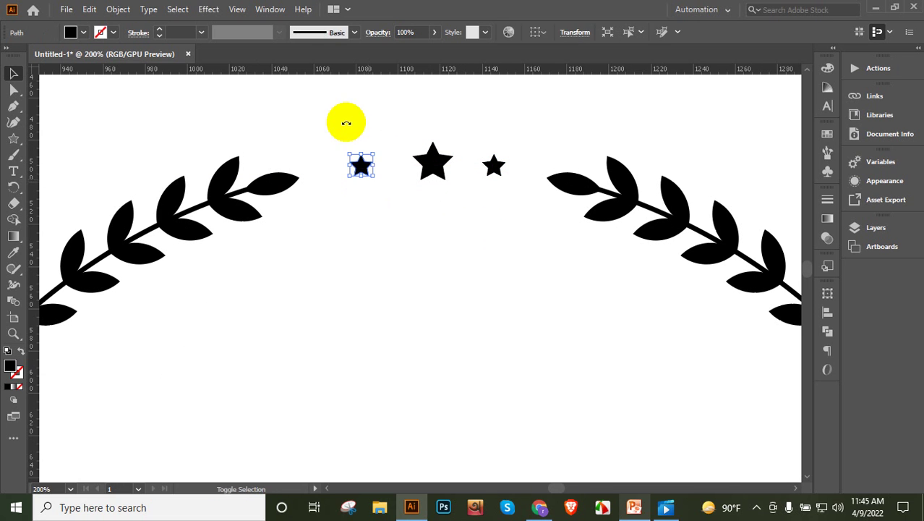
Step: Distribute the three stars horizontally by their centres and group them
{"action": "left_click_drag", "start_coordinate": [345, 110], "coordinate": [506, 193]}
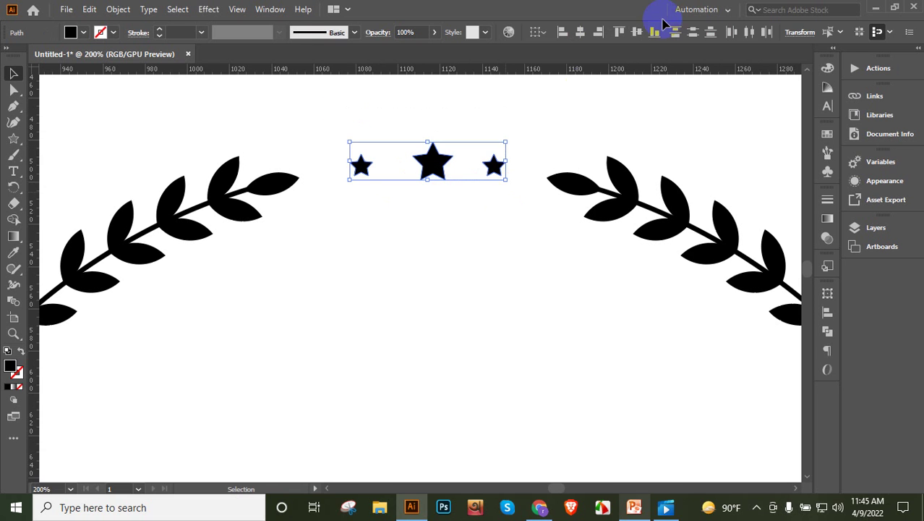
{"action": "left_click", "coordinate": [750, 34]}
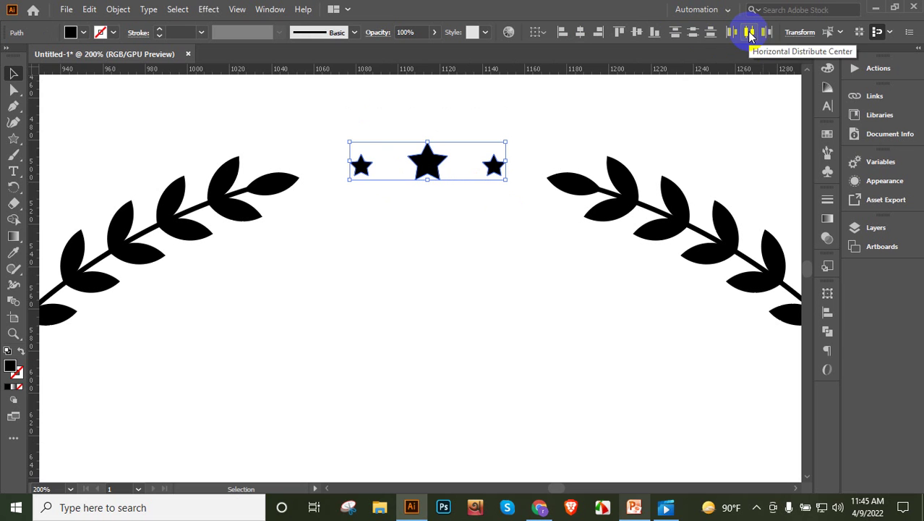
{"action": "key", "text": "a"}
{"action": "key", "text": "v"}
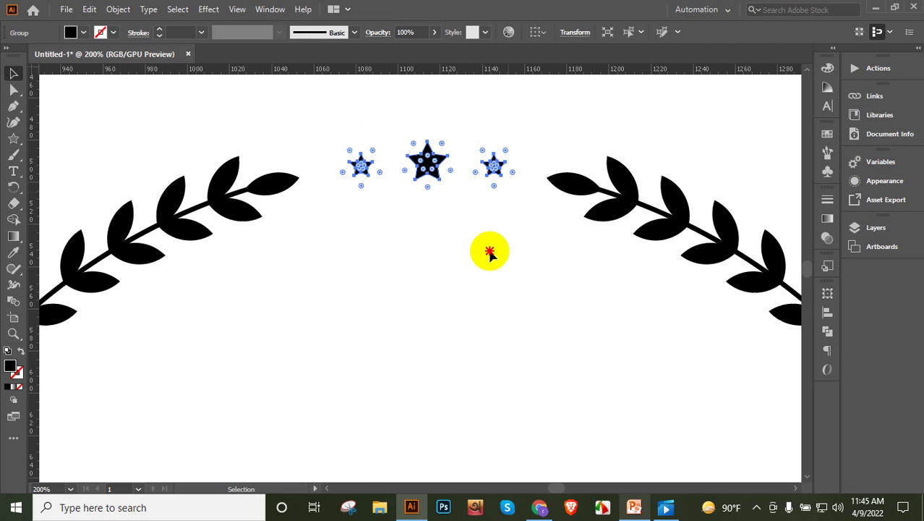
{"action": "left_click", "coordinate": [488, 249]}
{"action": "scroll", "coordinate": [483, 231], "scroll_direction": "down", "scroll_amount": 4}
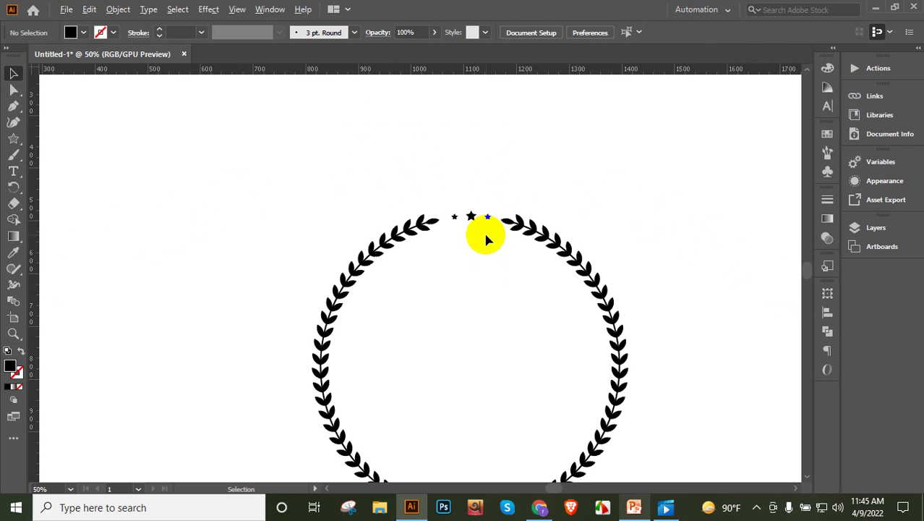
{"action": "scroll", "coordinate": [471, 187], "scroll_direction": "down", "scroll_amount": 3}
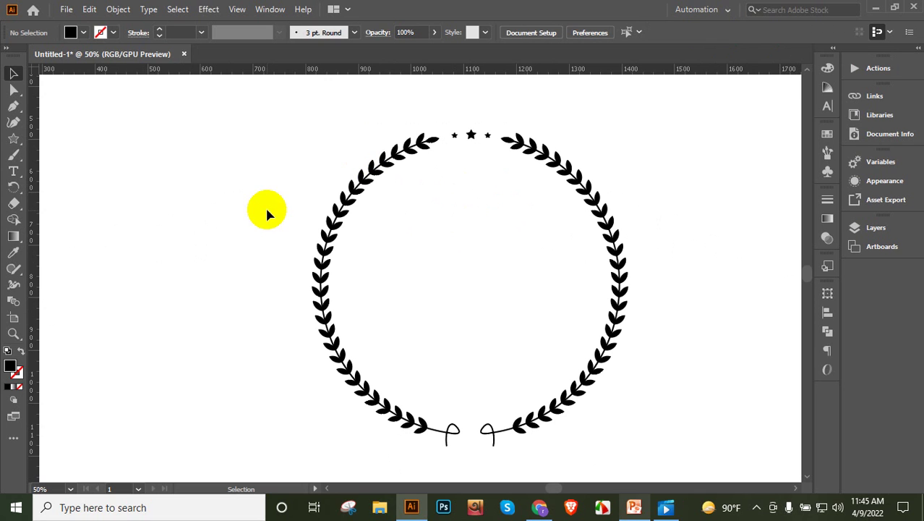
{"action": "left_click", "coordinate": [437, 141]}
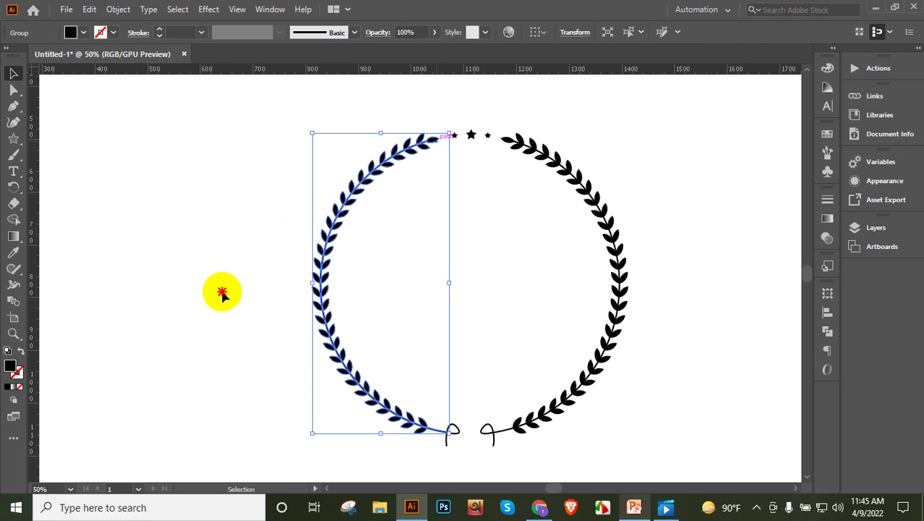
{"action": "left_click", "coordinate": [192, 262]}
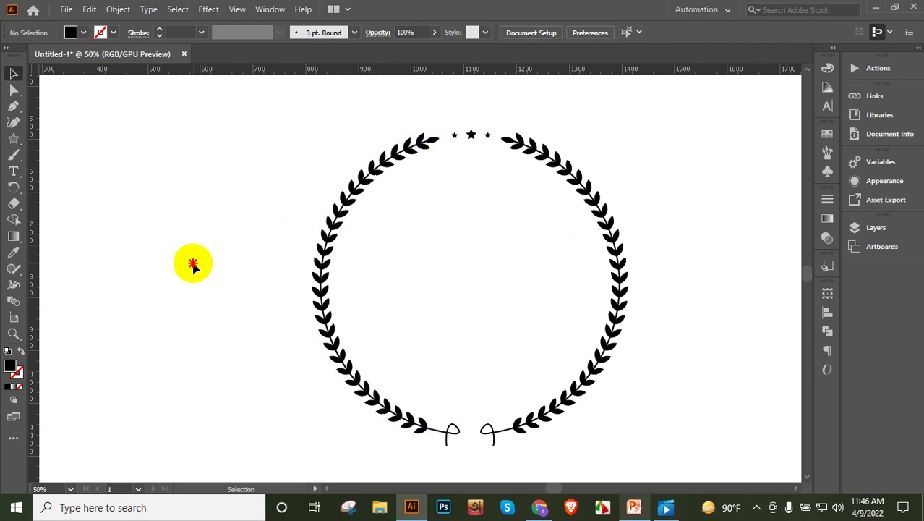
{"action": "left_click_drag", "start_coordinate": [416, 375], "coordinate": [668, 436]}
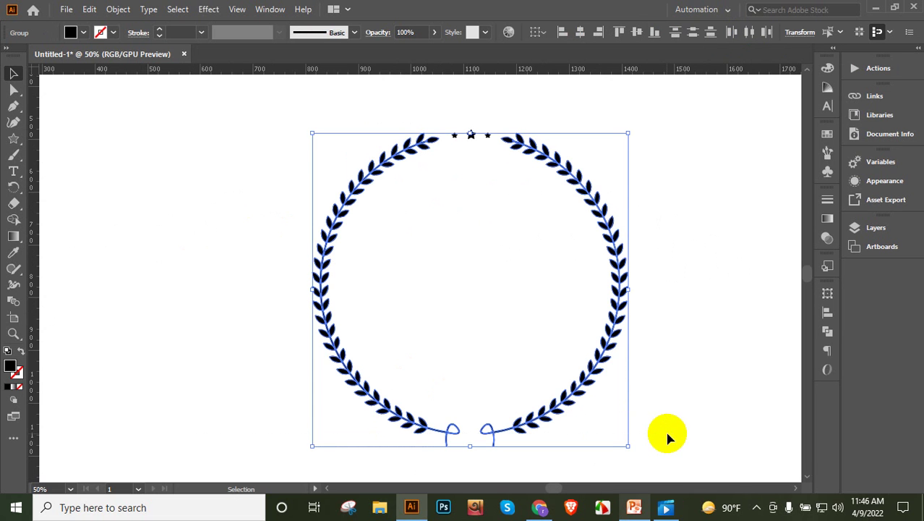
{"action": "left_click", "coordinate": [691, 308]}
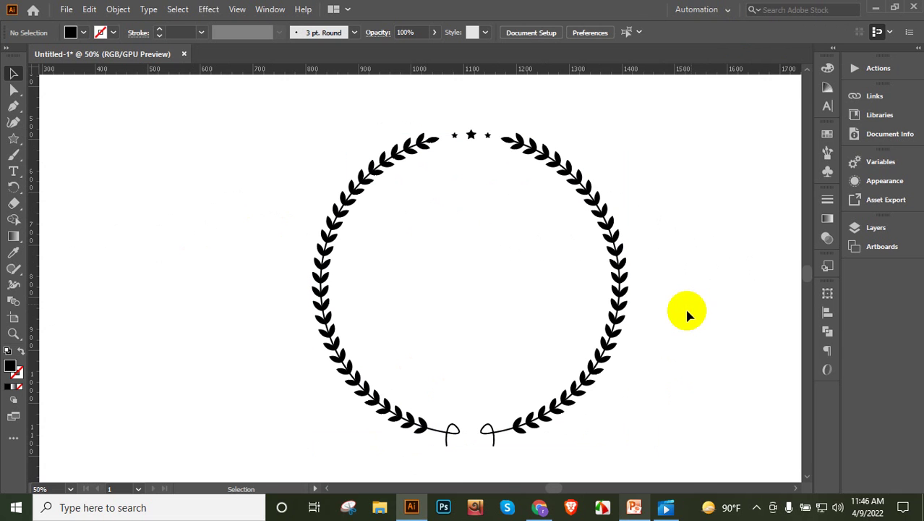
Step: Group both laurel branches together with their two lower stem loops
{"action": "left_click_drag", "start_coordinate": [323, 400], "coordinate": [554, 453]}
{"action": "key", "text": "a"}
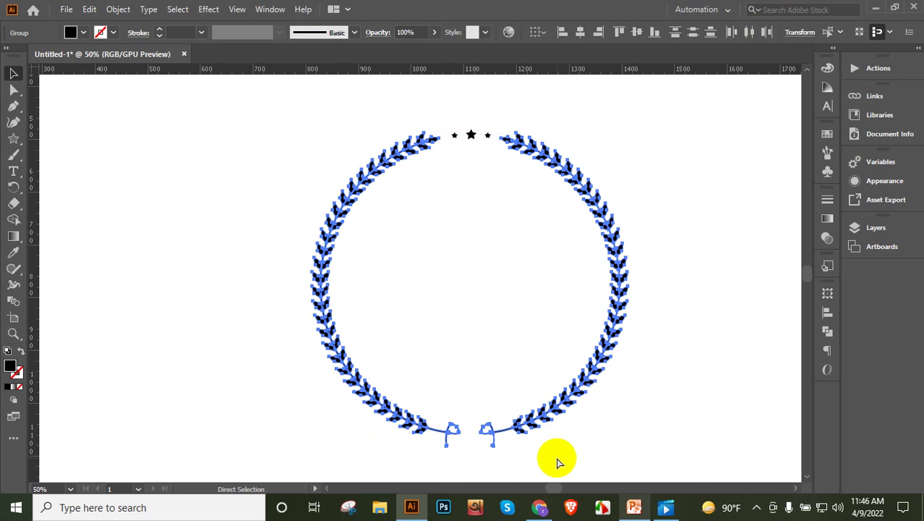
{"action": "key", "text": "v"}
Step: Align the star group and the wreath group to each other by their horizontal centres, then deselect them
{"action": "left_click_drag", "start_coordinate": [255, 131], "coordinate": [535, 166]}
{"action": "left_click_drag", "start_coordinate": [558, 177], "coordinate": [559, 178]}
{"action": "left_click", "coordinate": [580, 33]}
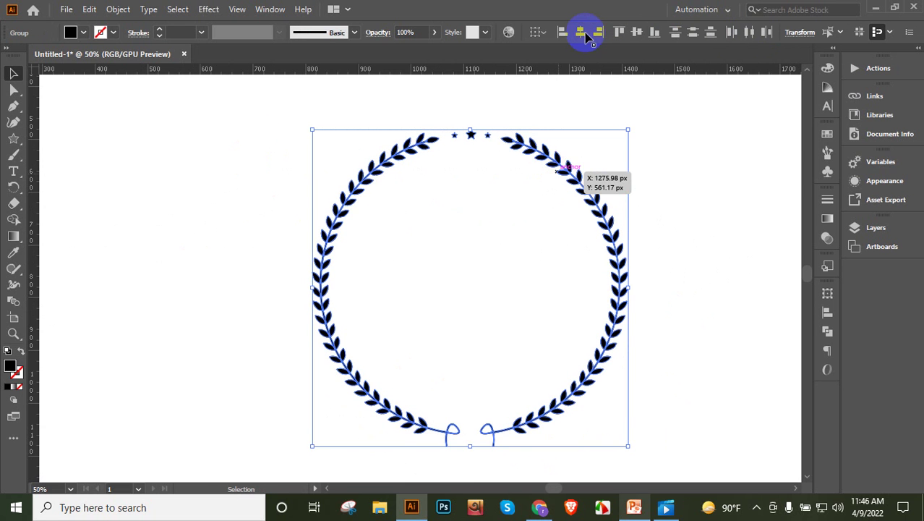
{"action": "left_click", "coordinate": [640, 163]}
Step: Draw a circle about 410 px in diameter overlapping the wreath's left side and swap its fill and stroke to leave an outline
{"action": "left_click", "coordinate": [14, 145]}
{"action": "left_click_drag", "start_coordinate": [14, 145], "coordinate": [51, 154]}
{"action": "left_click_drag", "start_coordinate": [198, 183], "coordinate": [308, 283]}
{"action": "left_click_drag", "start_coordinate": [352, 334], "coordinate": [412, 399]}
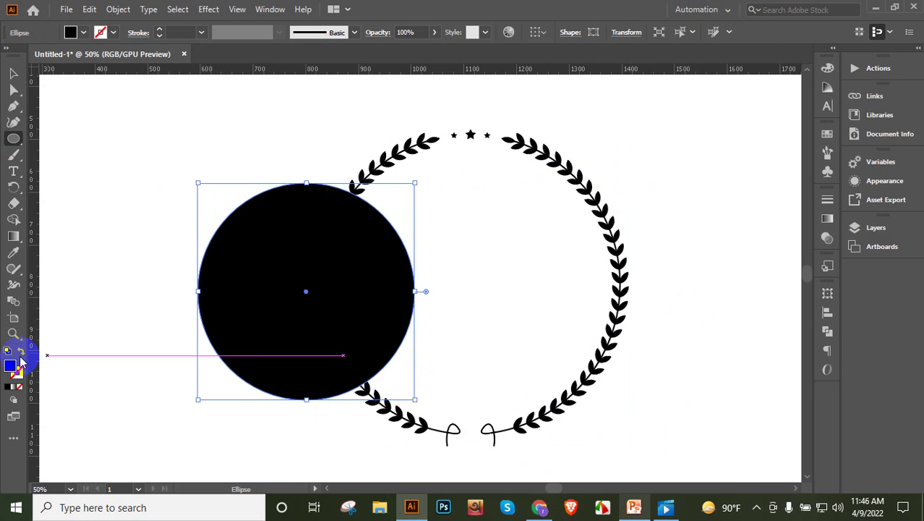
{"action": "left_click", "coordinate": [19, 349]}
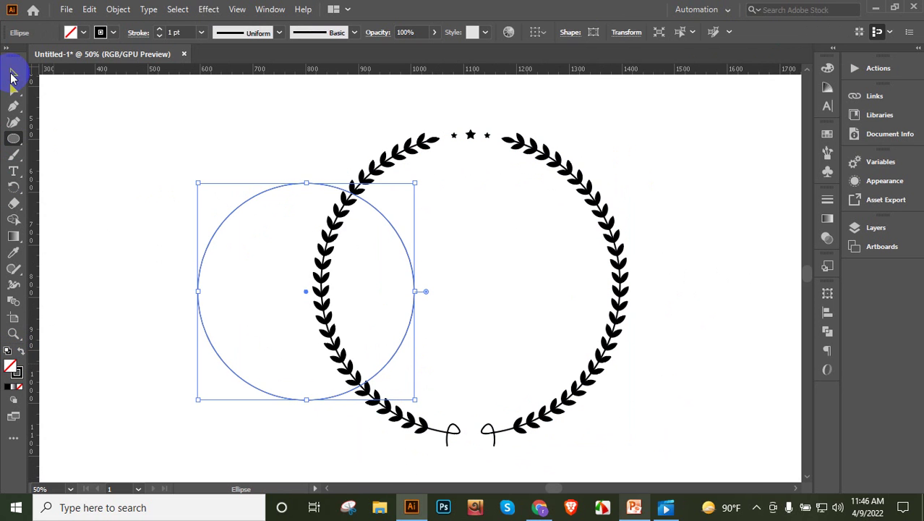
Step: Move the circle outline into the middle of the laurel wreath
{"action": "left_click", "coordinate": [13, 73]}
{"action": "left_click", "coordinate": [270, 256]}
{"action": "left_click_drag", "start_coordinate": [199, 303], "coordinate": [367, 298]}
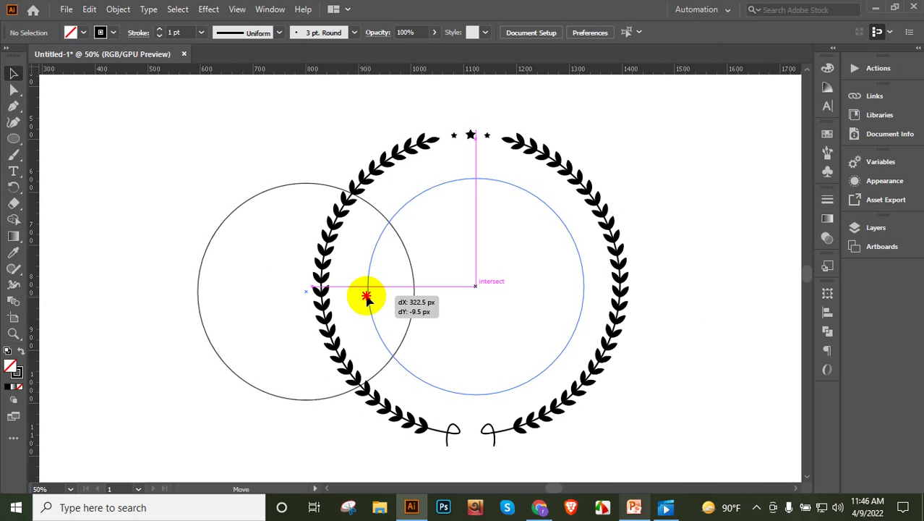
{"action": "left_click_drag", "start_coordinate": [367, 298], "coordinate": [367, 299]}
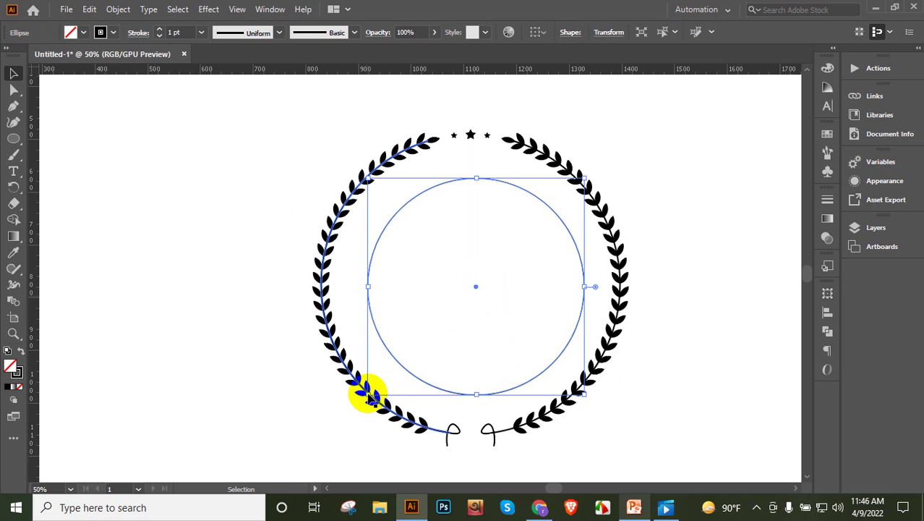
Step: Enlarge the circle outline from its centre to about 450 px in diameter inside the wreath
{"action": "left_click_drag", "start_coordinate": [372, 397], "coordinate": [369, 398]}
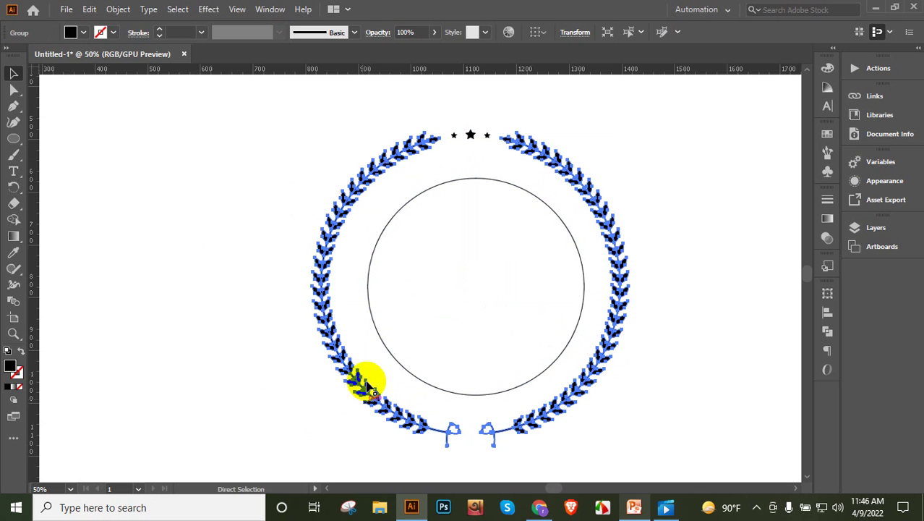
{"action": "left_click", "coordinate": [408, 388]}
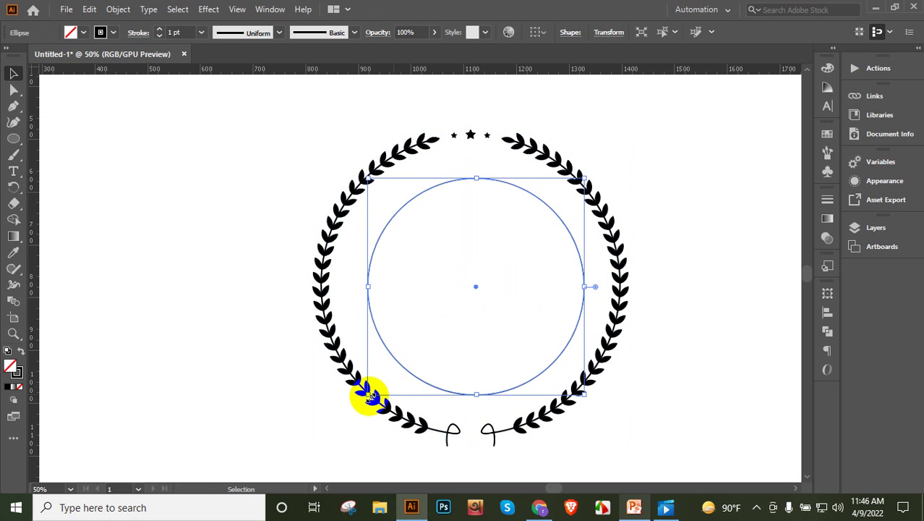
{"action": "left_click_drag", "start_coordinate": [367, 394], "coordinate": [355, 403]}
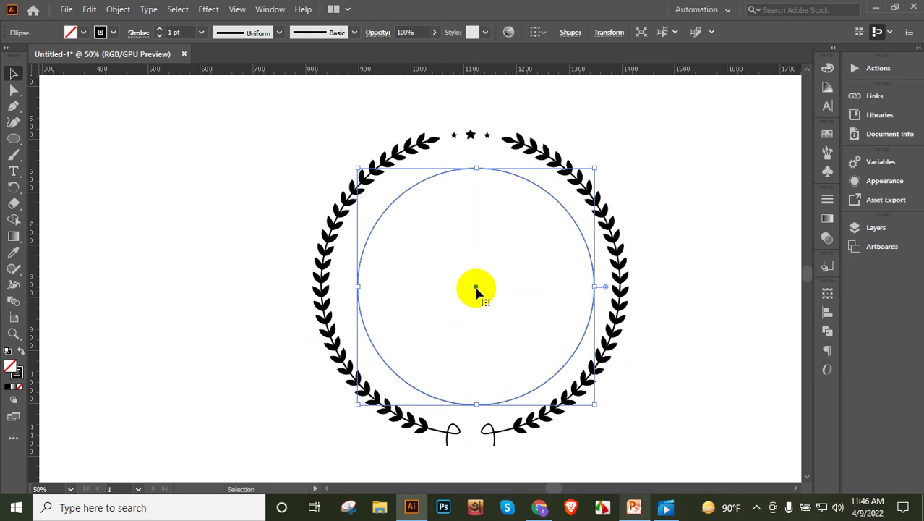
{"action": "left_click_drag", "start_coordinate": [475, 287], "coordinate": [475, 287]}
{"action": "left_click", "coordinate": [720, 306]}
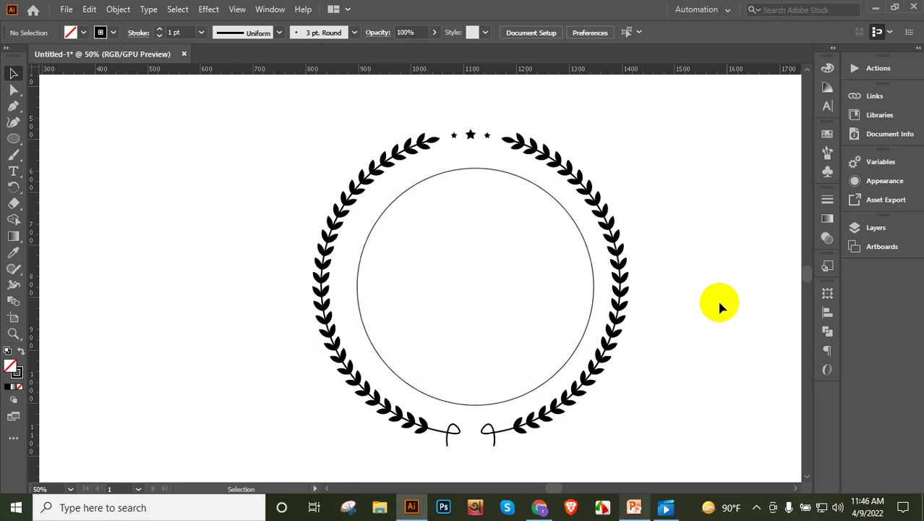
{"action": "scroll", "coordinate": [720, 305], "scroll_direction": "down", "scroll_amount": 2}
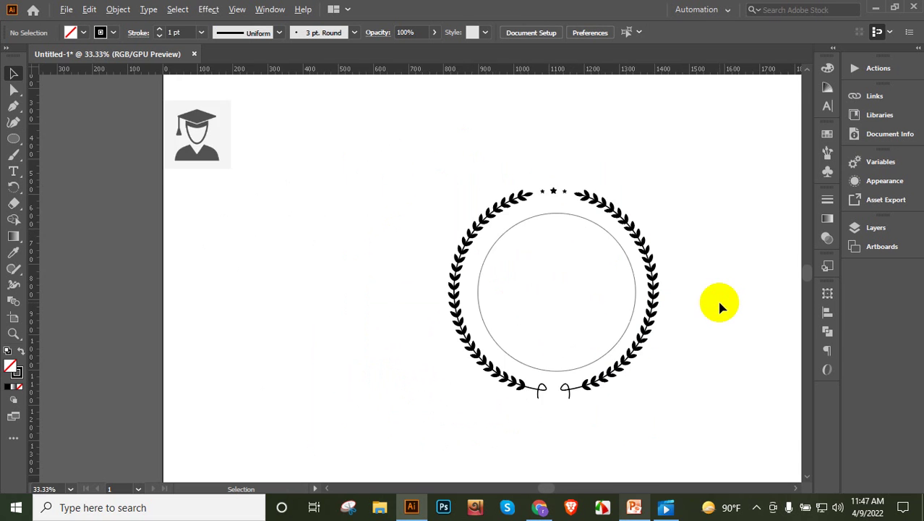
{"action": "scroll", "coordinate": [722, 318], "scroll_direction": "left", "scroll_amount": 2}
{"action": "left_click_drag", "start_coordinate": [643, 323], "coordinate": [620, 324]}
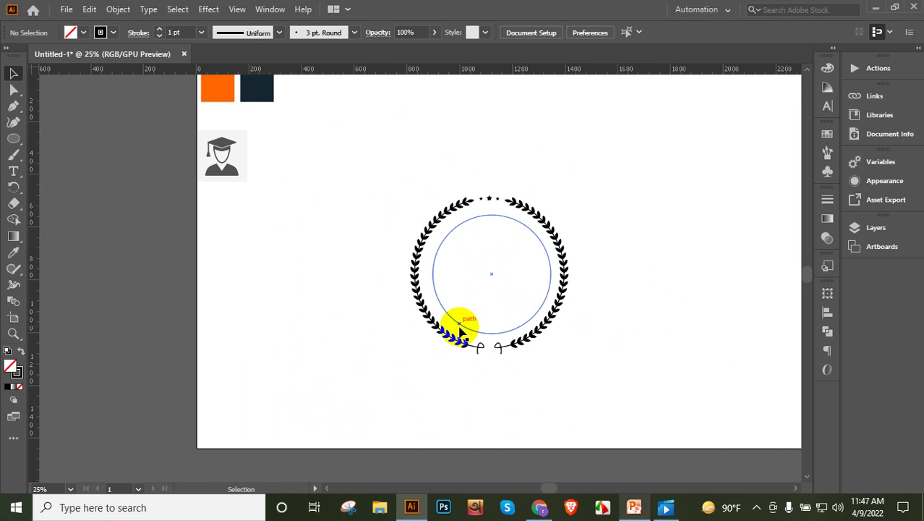
Step: Align the inner circle, laurel wreath and stars to each other by their horizontal centres, then deselect them
{"action": "scroll", "coordinate": [462, 331], "scroll_direction": "up", "scroll_amount": 1}
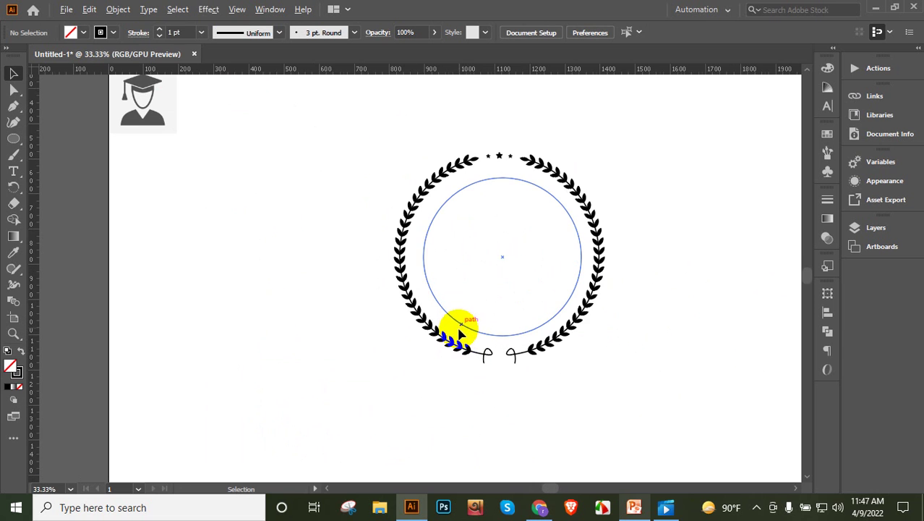
{"action": "left_click", "coordinate": [427, 244]}
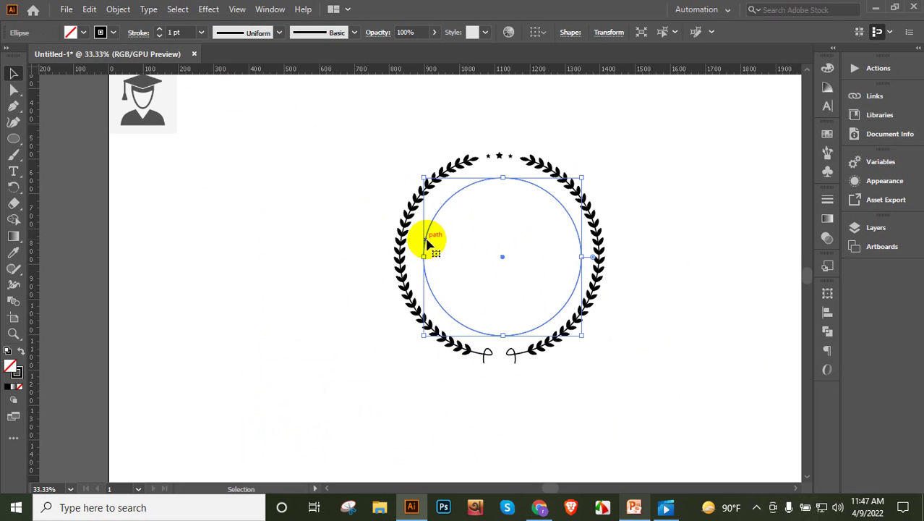
{"action": "left_click", "coordinate": [409, 213]}
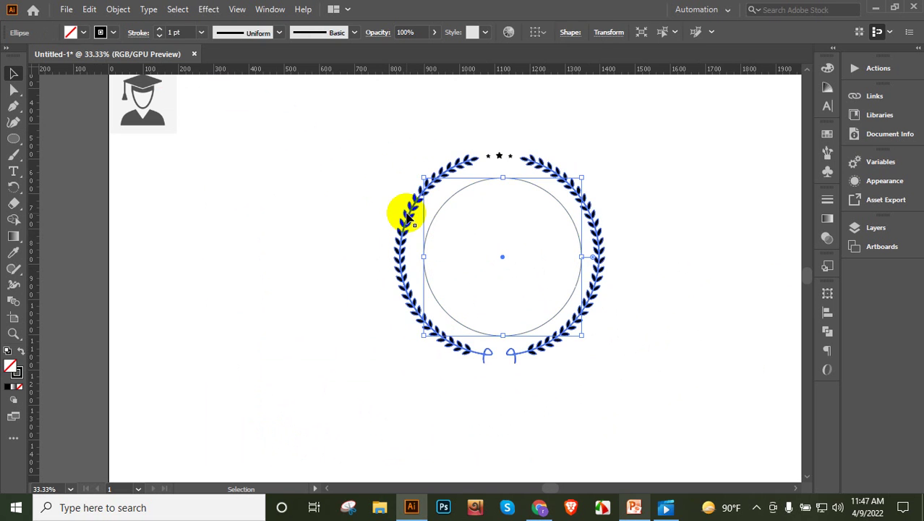
{"action": "left_click", "coordinate": [417, 232]}
{"action": "left_click_drag", "start_coordinate": [346, 201], "coordinate": [643, 278]}
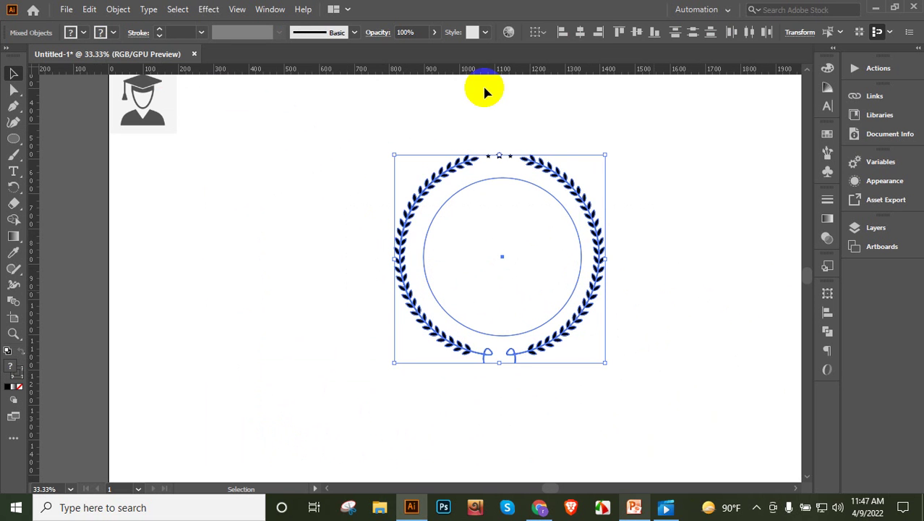
{"action": "left_click", "coordinate": [580, 32]}
{"action": "left_click", "coordinate": [629, 139]}
{"action": "left_click_drag", "start_coordinate": [387, 132], "coordinate": [566, 210]}
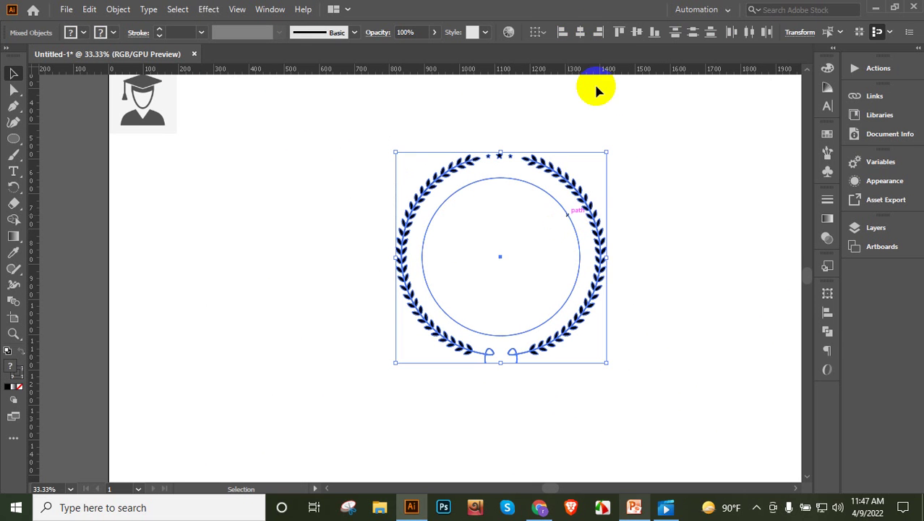
{"action": "left_click", "coordinate": [580, 32]}
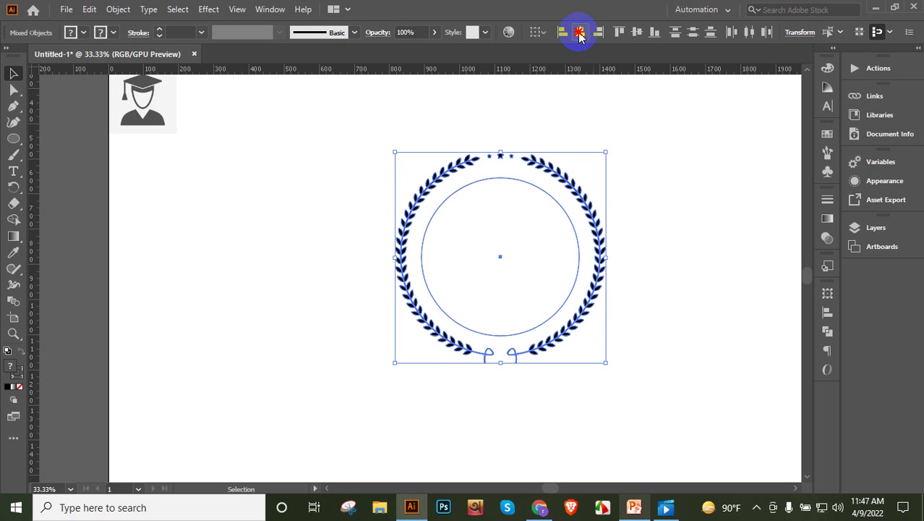
{"action": "left_click", "coordinate": [646, 216]}
Step: Expand the inner circle's fill and stroke into shapes and deselect it
{"action": "left_click", "coordinate": [425, 273]}
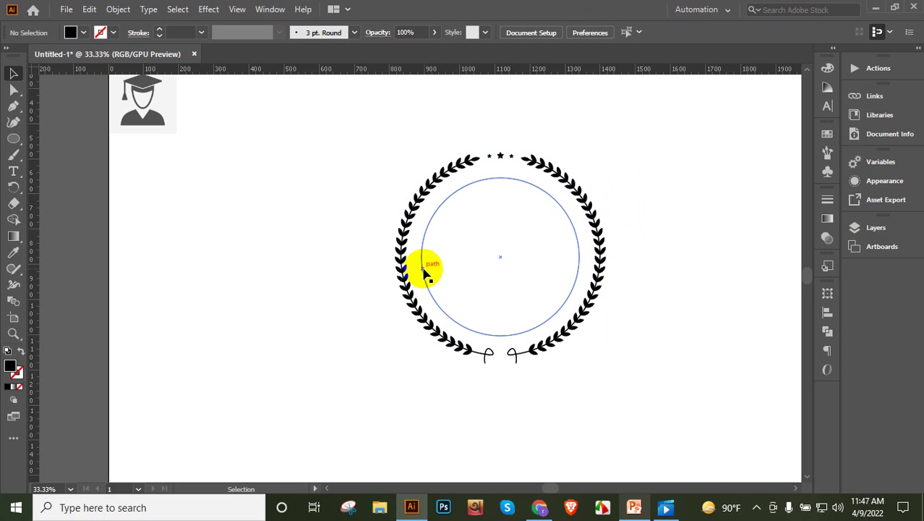
{"action": "left_click", "coordinate": [116, 11]}
{"action": "left_click", "coordinate": [182, 166]}
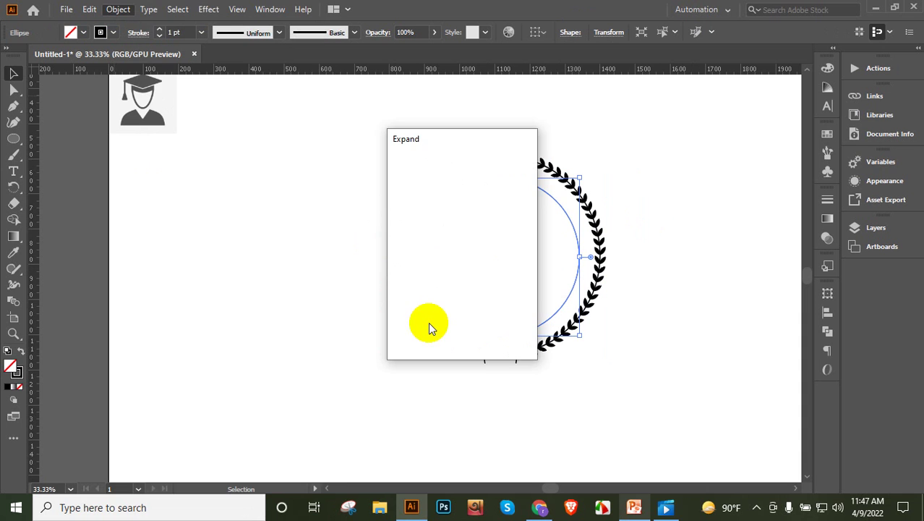
{"action": "left_click", "coordinate": [428, 330]}
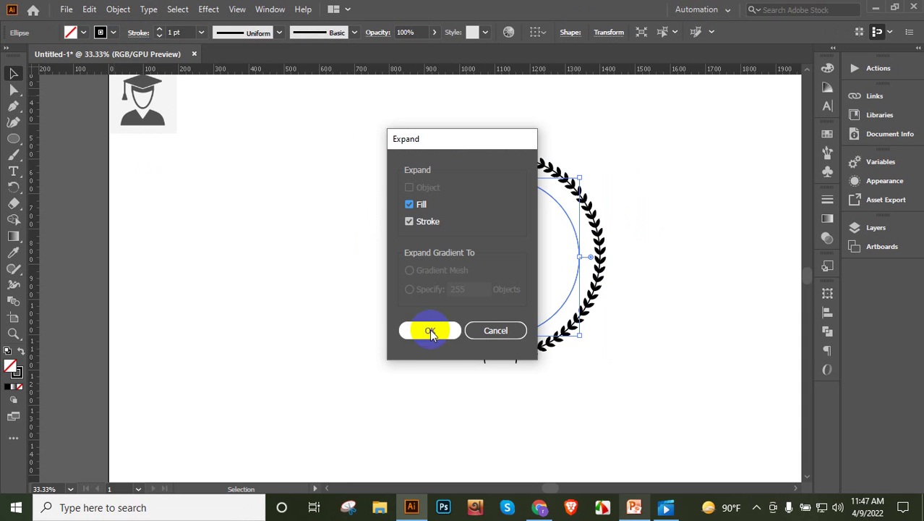
{"action": "left_click", "coordinate": [295, 331]}
Step: Recolour the wreath, stars and inner circle with the orange sampled from the colour swatch square, then deselect them
{"action": "left_click_drag", "start_coordinate": [322, 136], "coordinate": [621, 349]}
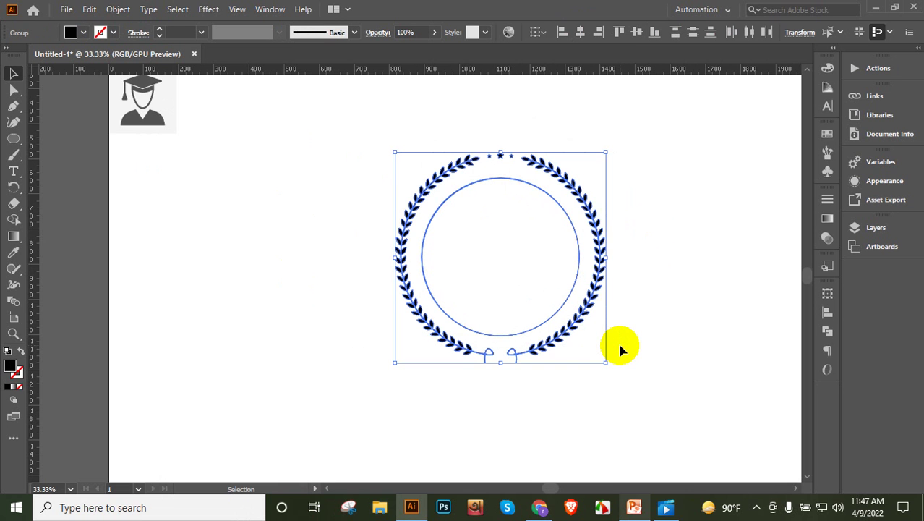
{"action": "scroll", "coordinate": [181, 233], "scroll_direction": "up", "scroll_amount": 5}
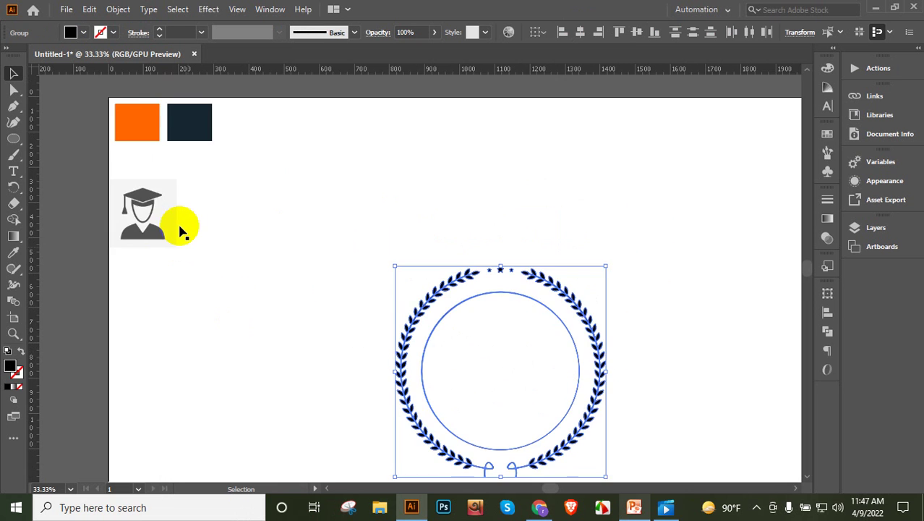
{"action": "left_click", "coordinate": [13, 253]}
{"action": "left_click", "coordinate": [138, 143]}
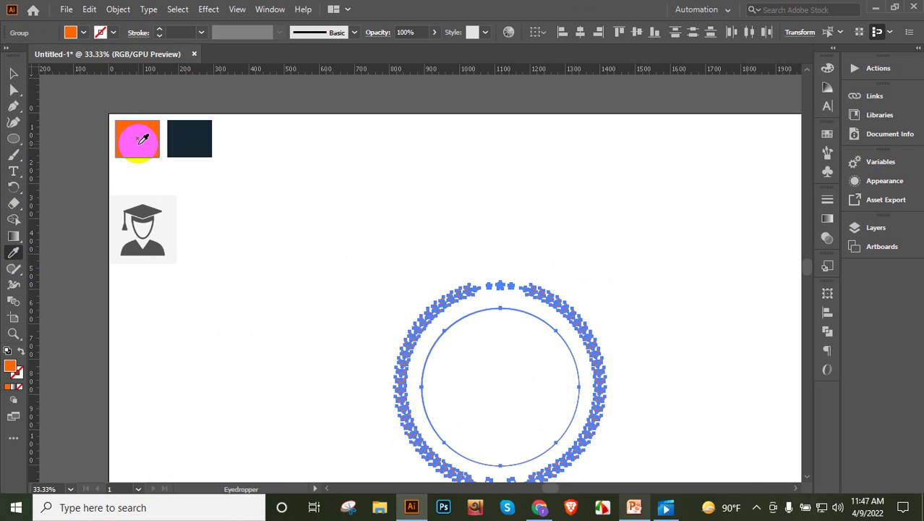
{"action": "left_click", "coordinate": [11, 71]}
{"action": "left_click", "coordinate": [305, 230]}
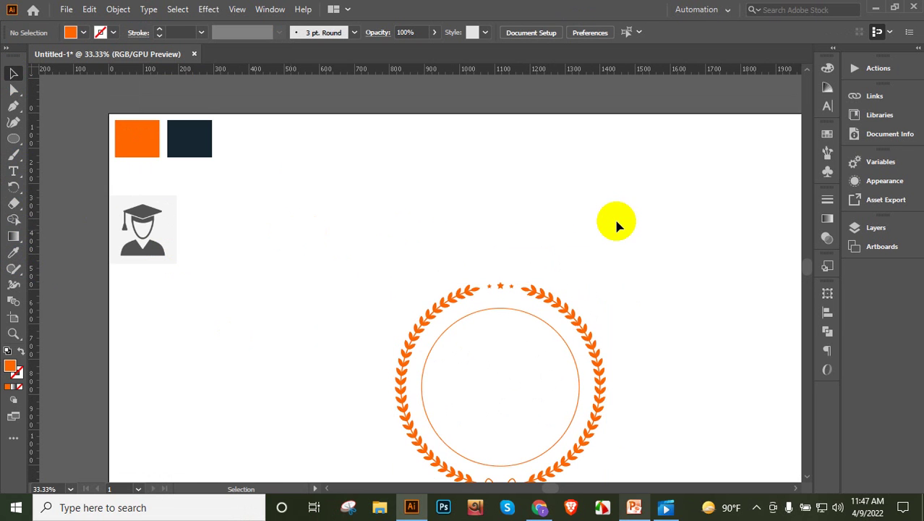
Step: Convert the graduate image to vector shapes with Image Trace, expand the tracing and ungroup it
{"action": "scroll", "coordinate": [303, 237], "scroll_direction": "down", "scroll_amount": 1}
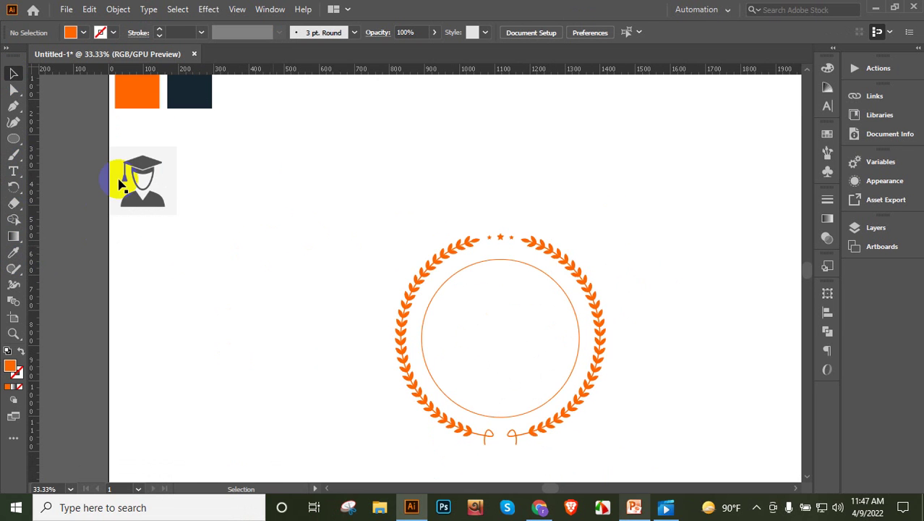
{"action": "left_click", "coordinate": [123, 180]}
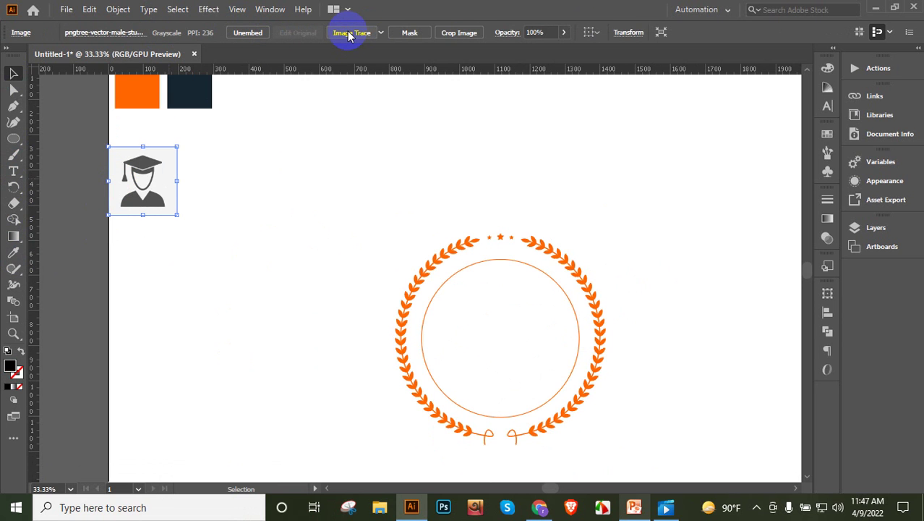
{"action": "left_click", "coordinate": [350, 32]}
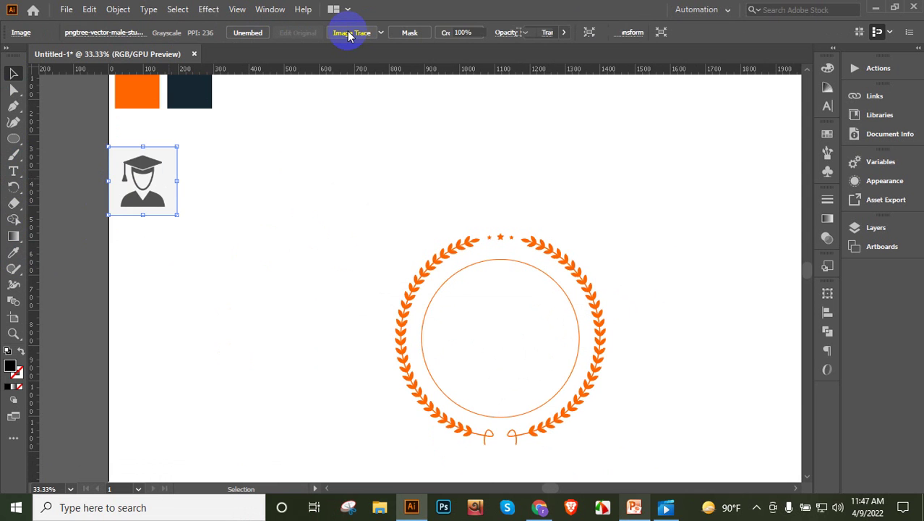
{"action": "left_click", "coordinate": [350, 31]}
{"action": "right_click", "coordinate": [144, 177]}
{"action": "left_click", "coordinate": [203, 292]}
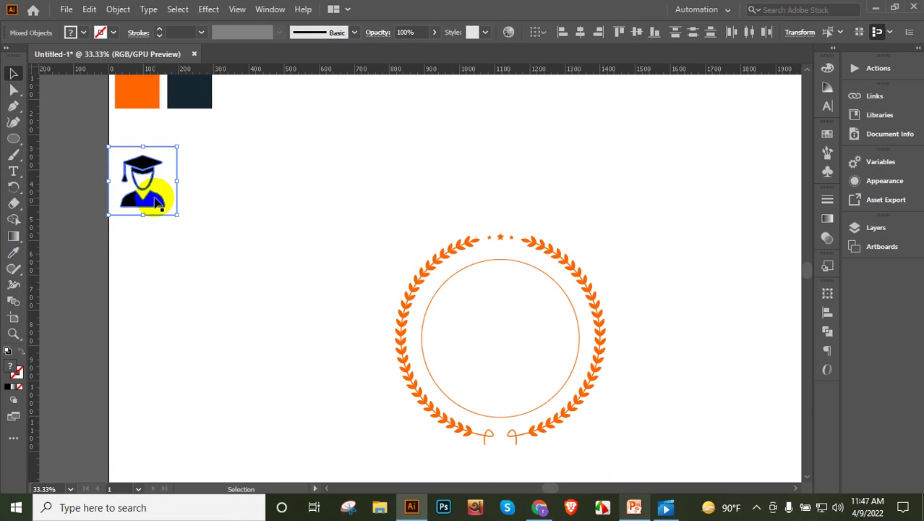
{"action": "left_click", "coordinate": [258, 177]}
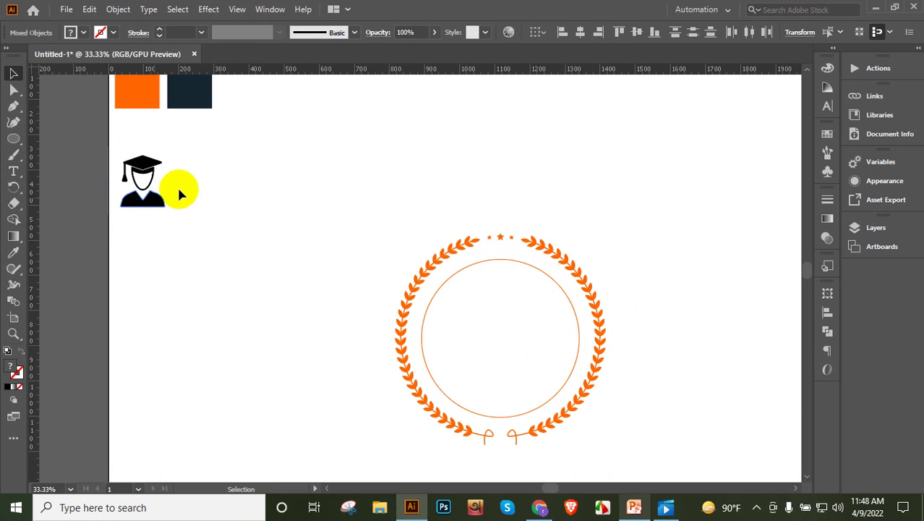
Step: Delete the white face and background shapes from the traced graduate
{"action": "left_click", "coordinate": [144, 185]}
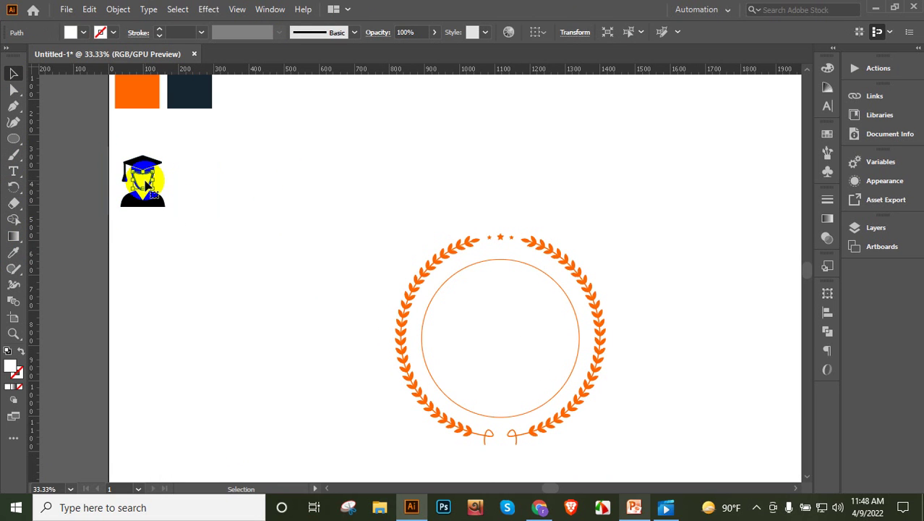
{"action": "left_click", "coordinate": [148, 216]}
{"action": "left_click", "coordinate": [156, 217]}
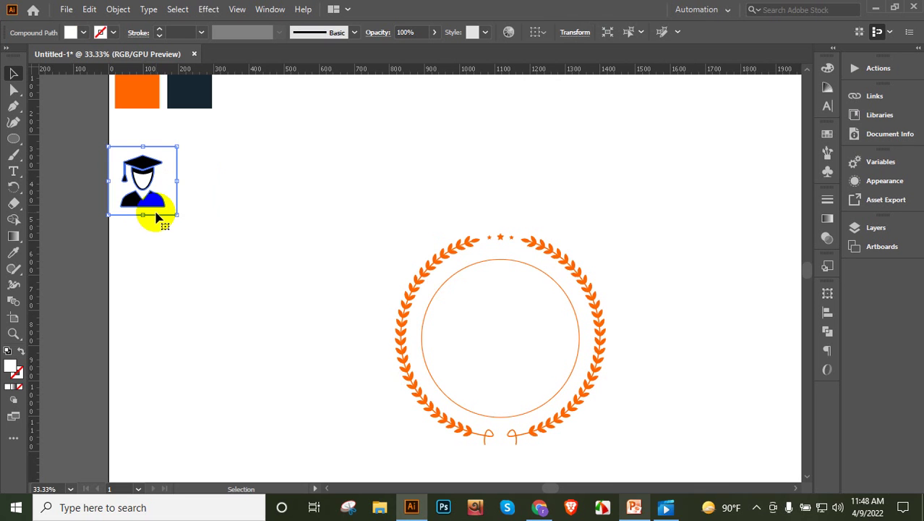
{"action": "left_click", "coordinate": [156, 217]}
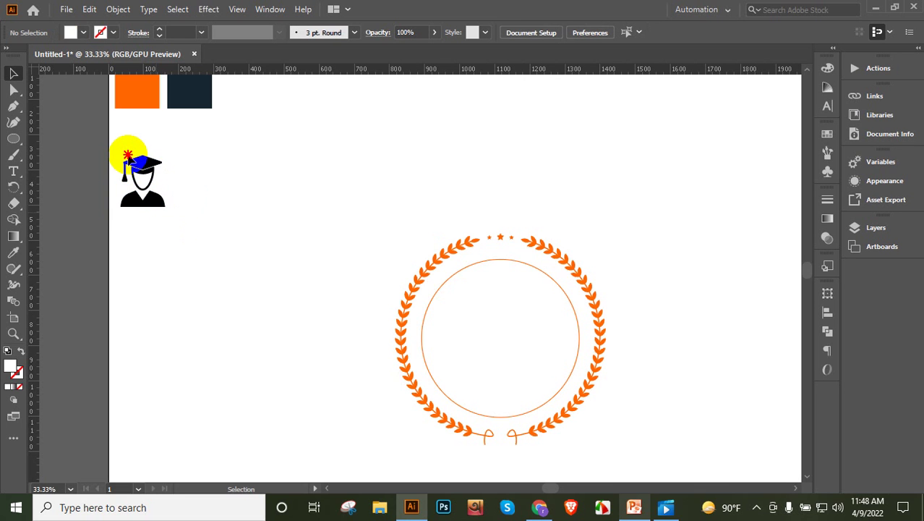
Step: Group the graduate's black shapes, move them into the inner circle and align them horizontally centred with the wreath
{"action": "left_click", "coordinate": [126, 152]}
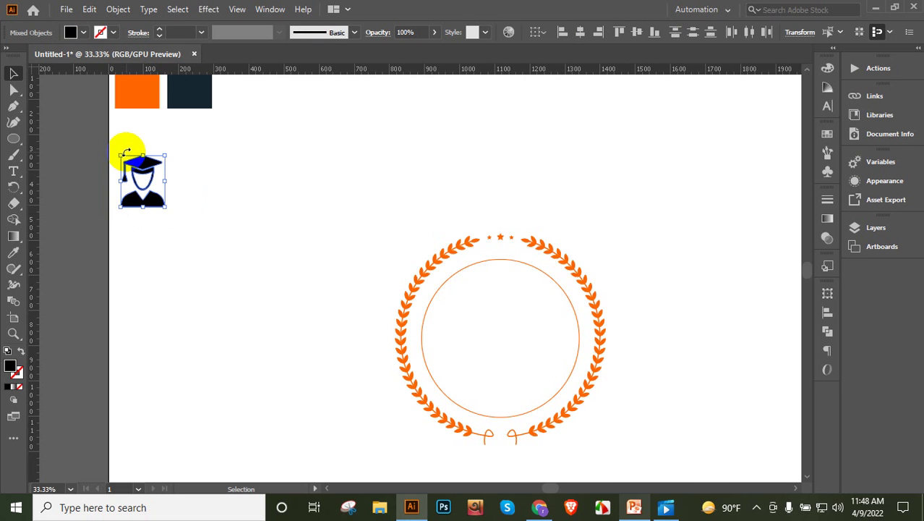
{"action": "key", "text": "ctrl+g"}
{"action": "left_click_drag", "start_coordinate": [142, 169], "coordinate": [499, 329]}
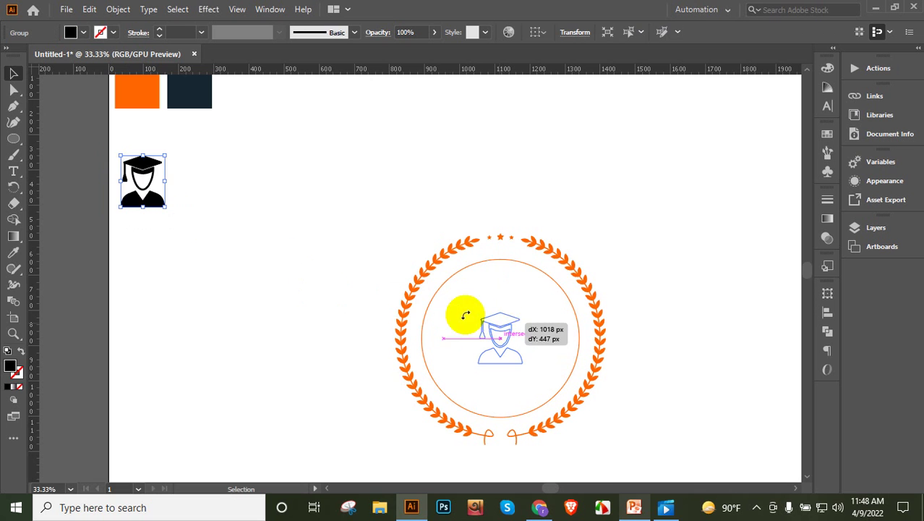
{"action": "left_click", "coordinate": [305, 268]}
{"action": "left_click_drag", "start_coordinate": [305, 237], "coordinate": [621, 365]}
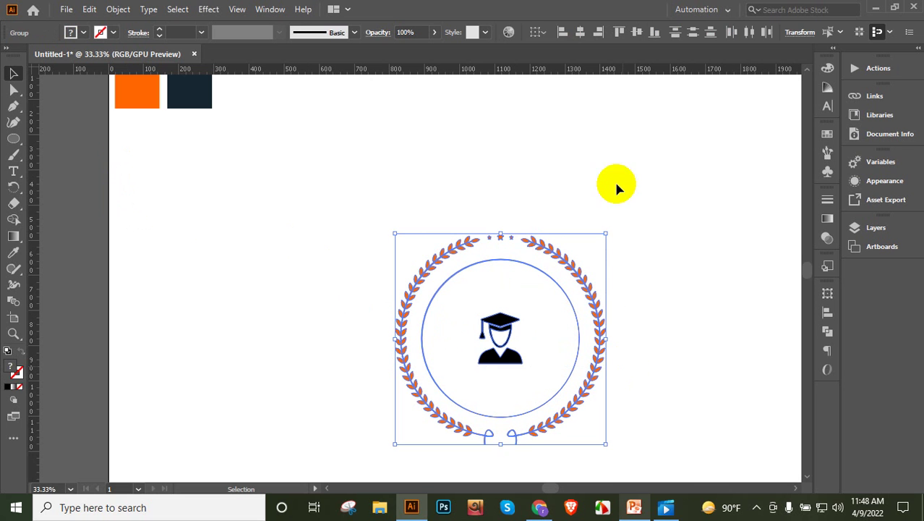
{"action": "left_click", "coordinate": [579, 33]}
Step: Enlarge the graduate icon from its centre to about 225 px wide and shift it slightly upward inside the circle
{"action": "left_click", "coordinate": [495, 309]}
{"action": "left_click_drag", "start_coordinate": [488, 329], "coordinate": [459, 290]}
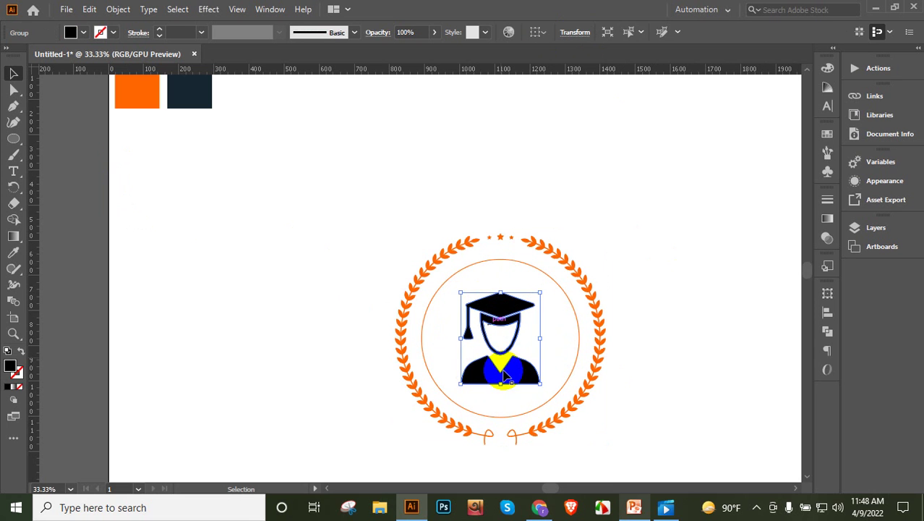
{"action": "left_click_drag", "start_coordinate": [515, 373], "coordinate": [515, 366]}
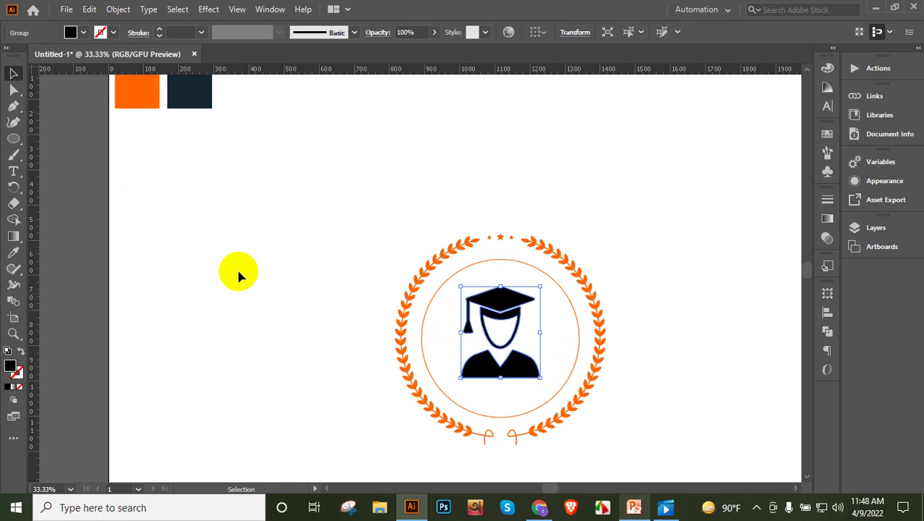
Step: Recolour the graduate icon with the dark navy sampled from the second colour square, then deselect it
{"action": "scroll", "coordinate": [241, 276], "scroll_direction": "up", "scroll_amount": 2}
{"action": "left_click", "coordinate": [13, 251]}
{"action": "left_click", "coordinate": [187, 138]}
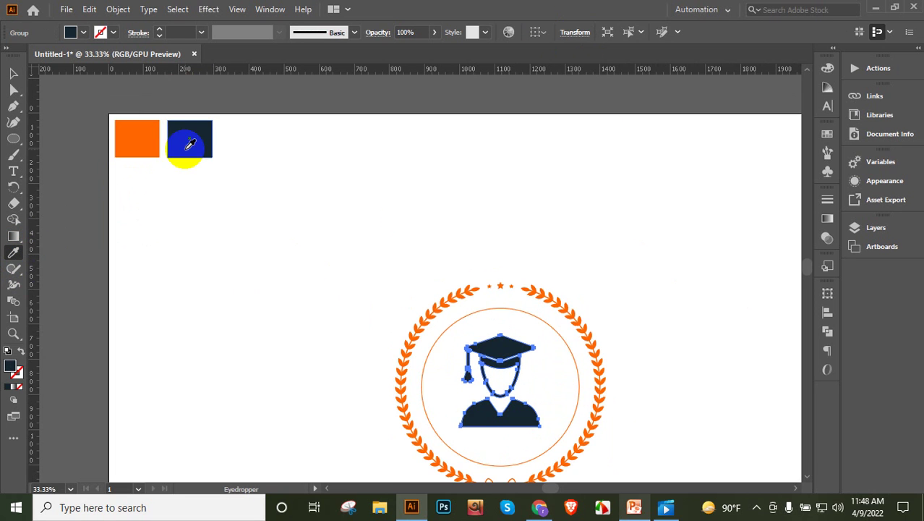
{"action": "scroll", "coordinate": [406, 210], "scroll_direction": "down", "scroll_amount": 1}
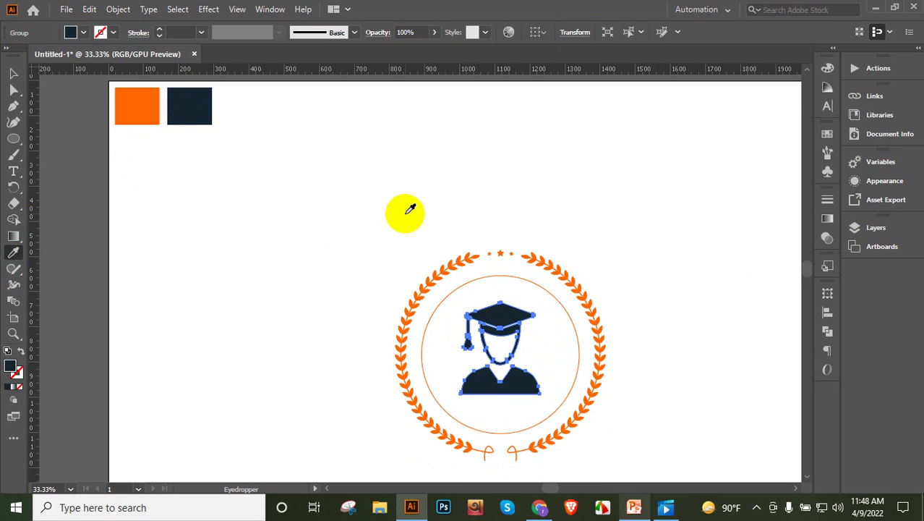
{"action": "left_click", "coordinate": [13, 73]}
{"action": "left_click", "coordinate": [378, 231]}
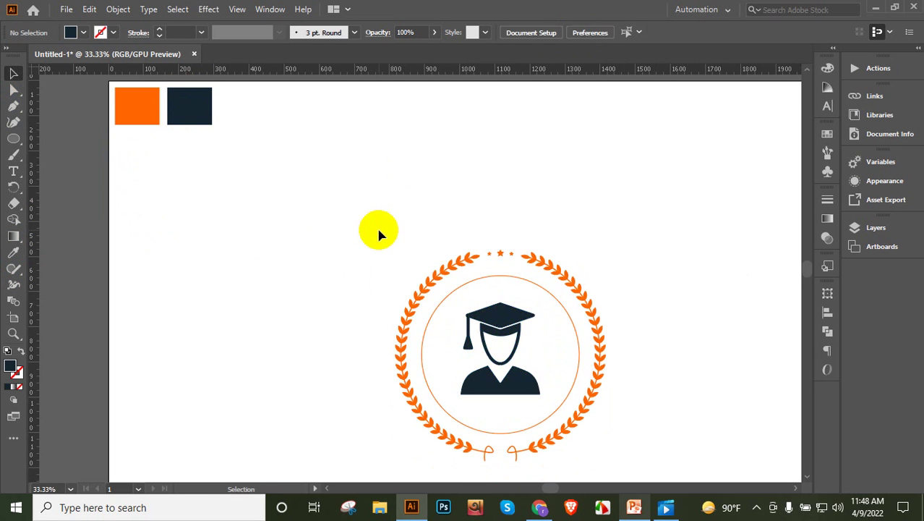
Step: Add the text "MEINE AKADEMIE" below the wreath and enlarge it to about 875 px wide
{"action": "scroll", "coordinate": [293, 260], "scroll_direction": "down", "scroll_amount": 3}
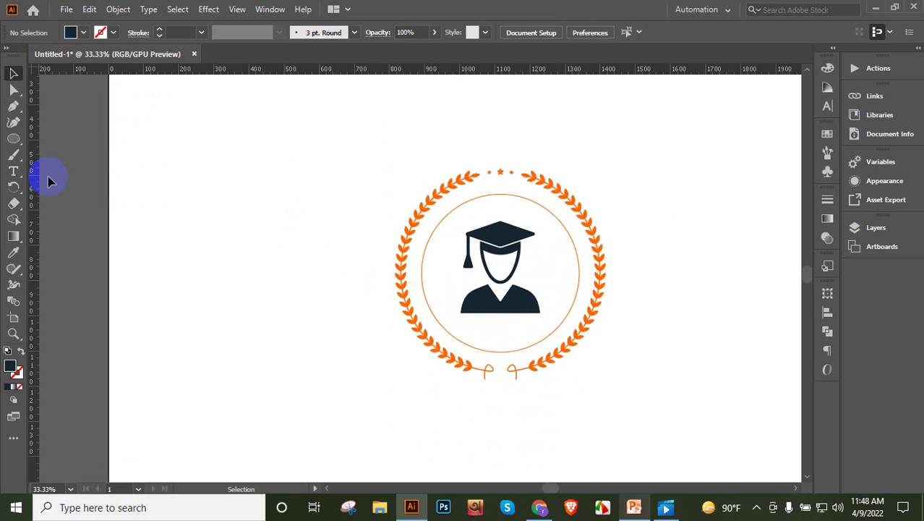
{"action": "left_click", "coordinate": [15, 172]}
{"action": "scroll", "coordinate": [391, 376], "scroll_direction": "down", "scroll_amount": 1}
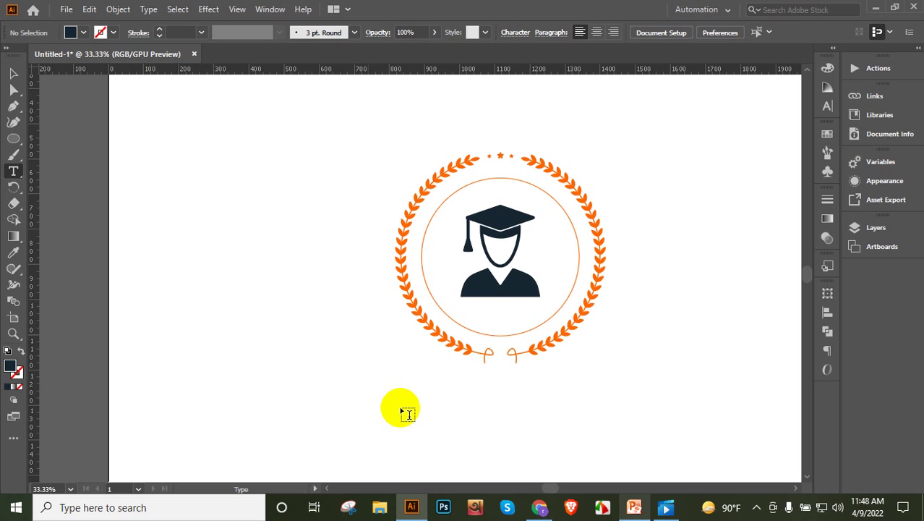
{"action": "scroll", "coordinate": [402, 412], "scroll_direction": "down", "scroll_amount": 1}
{"action": "left_click", "coordinate": [401, 407]}
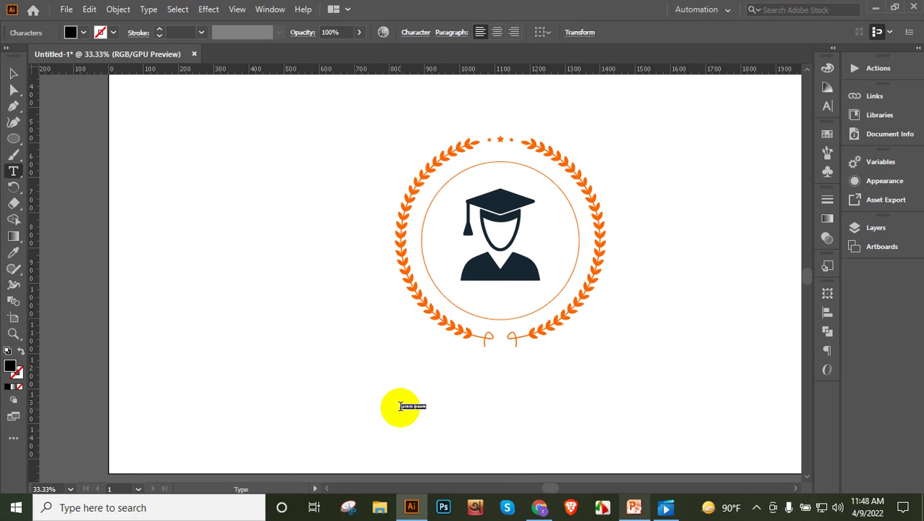
{"action": "key", "text": "BackSpace"}
{"action": "left_click", "coordinate": [13, 73]}
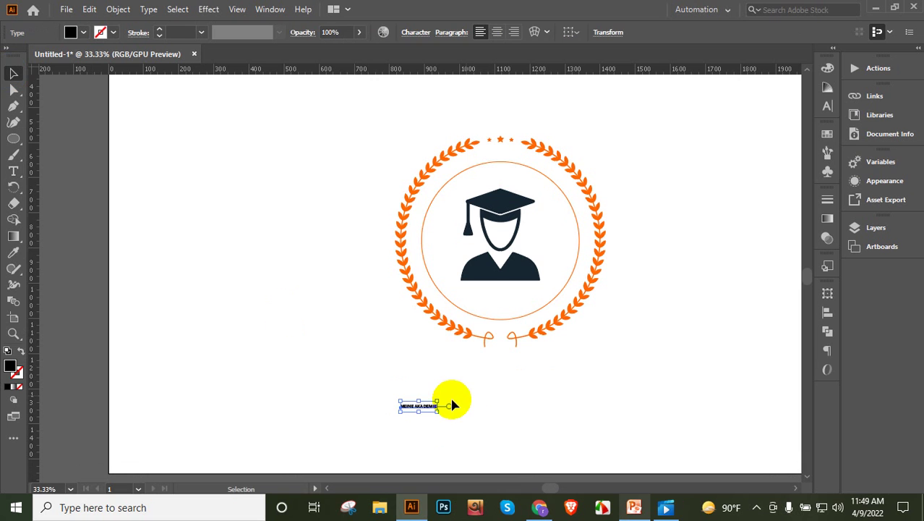
{"action": "left_click_drag", "start_coordinate": [440, 399], "coordinate": [710, 271]}
{"action": "left_click", "coordinate": [600, 436]}
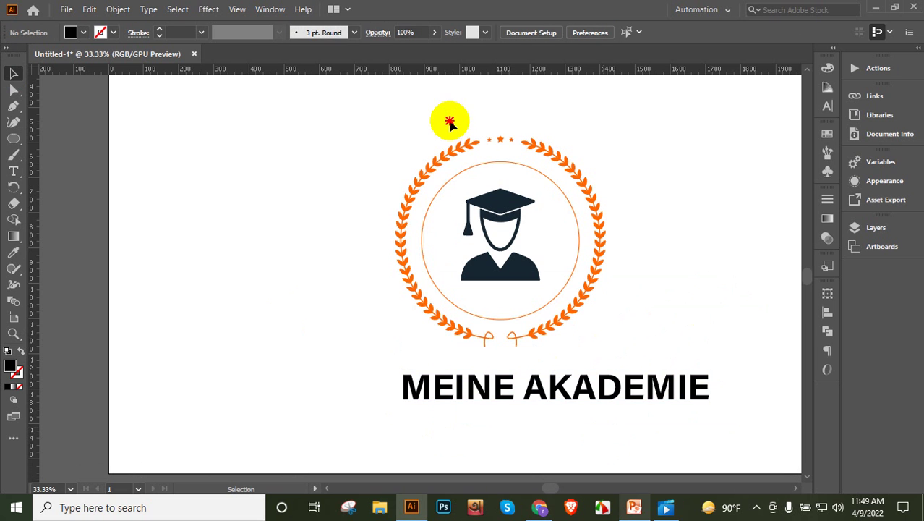
Step: Align the wreath, inner circle, graduate icon and MEINE AKADEMIE text horizontally centred with one another, then deselect them
{"action": "left_click_drag", "start_coordinate": [433, 119], "coordinate": [605, 438]}
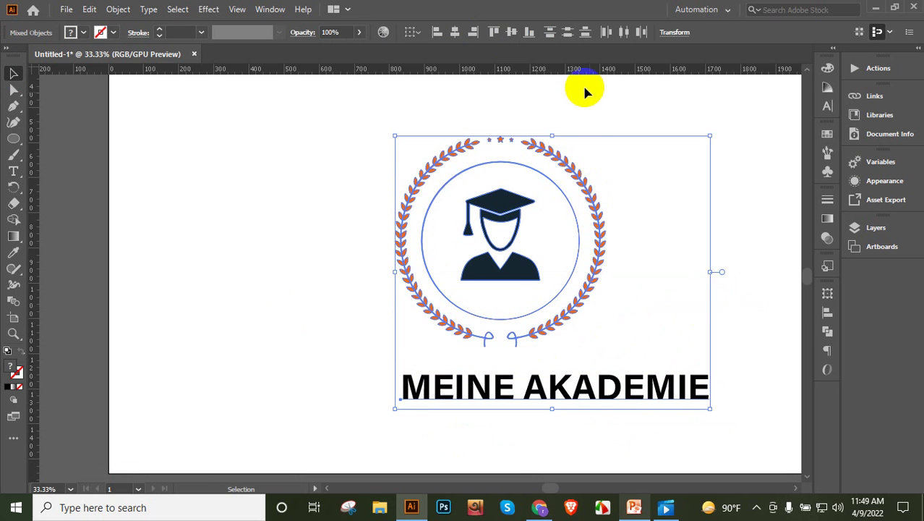
{"action": "left_click", "coordinate": [455, 32]}
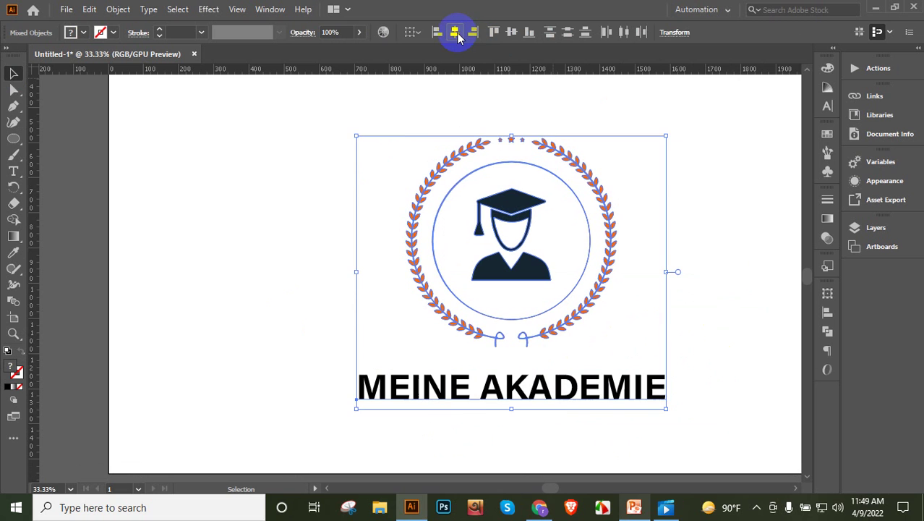
{"action": "left_click", "coordinate": [714, 272]}
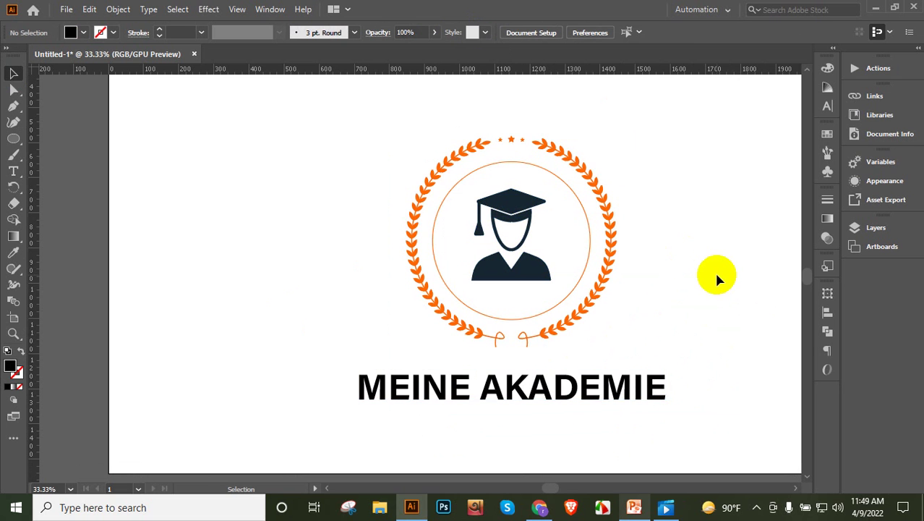
Step: Shrink the MEINE AKADEMIE text from its centre to about 800 px wide and move it up closer to the wreath
{"action": "left_click", "coordinate": [629, 398]}
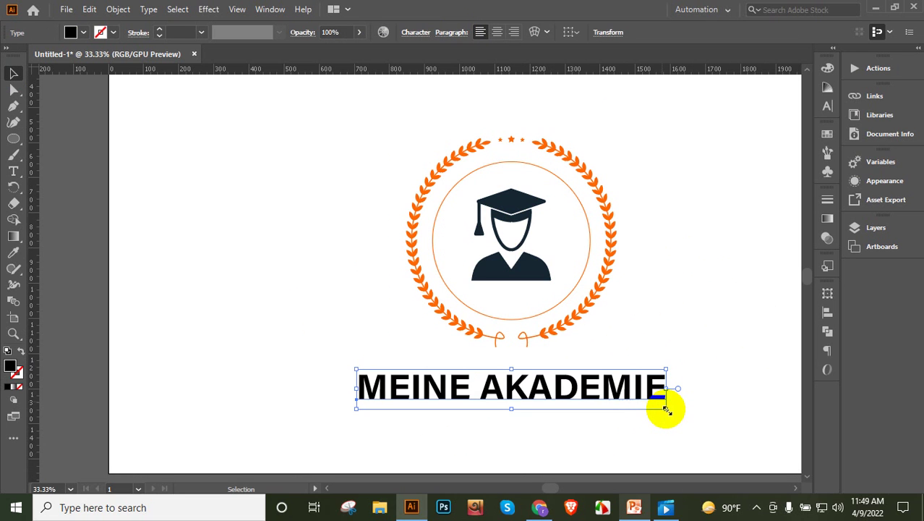
{"action": "left_click_drag", "start_coordinate": [665, 411], "coordinate": [661, 402]}
{"action": "left_click", "coordinate": [660, 329]}
{"action": "left_click_drag", "start_coordinate": [482, 390], "coordinate": [482, 378]}
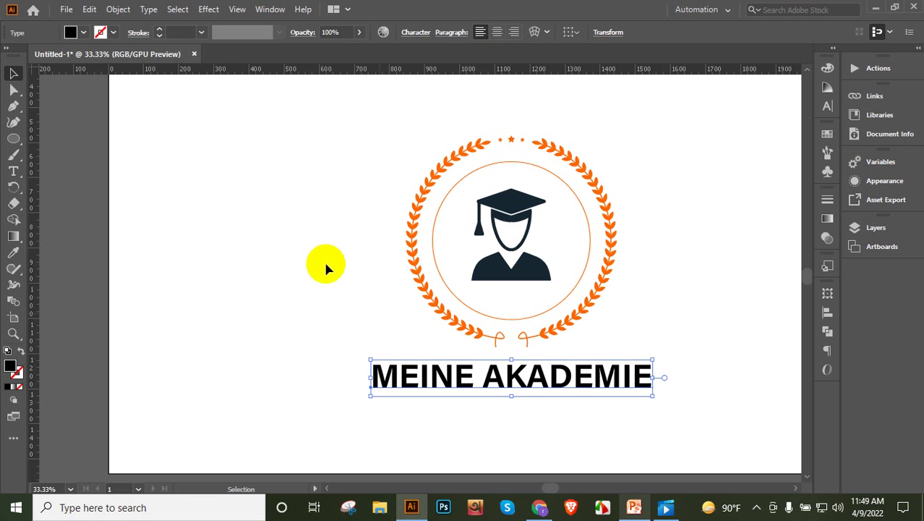
Step: Select the complete emblem together with the resized text and apply Horizontal Align Center again
{"action": "left_click", "coordinate": [413, 305]}
{"action": "left_click_drag", "start_coordinate": [608, 410], "coordinate": [664, 434]}
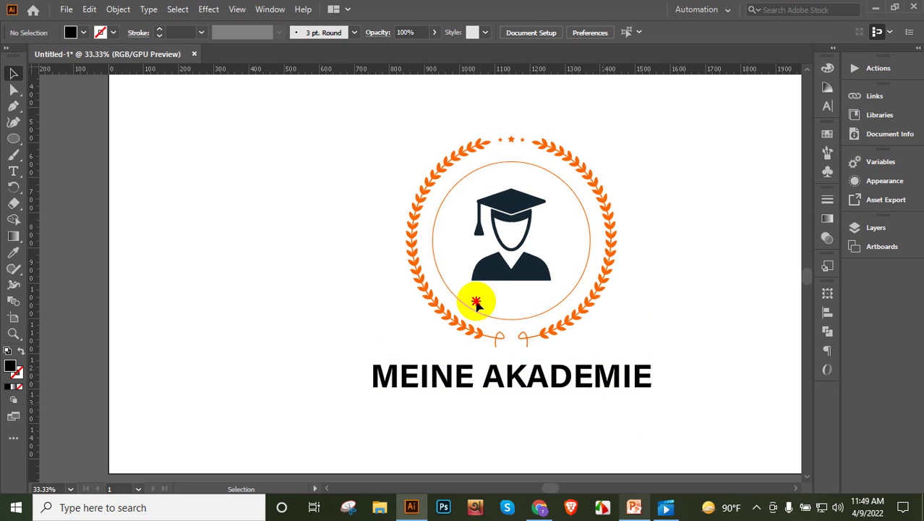
{"action": "left_click_drag", "start_coordinate": [454, 287], "coordinate": [456, 289]}
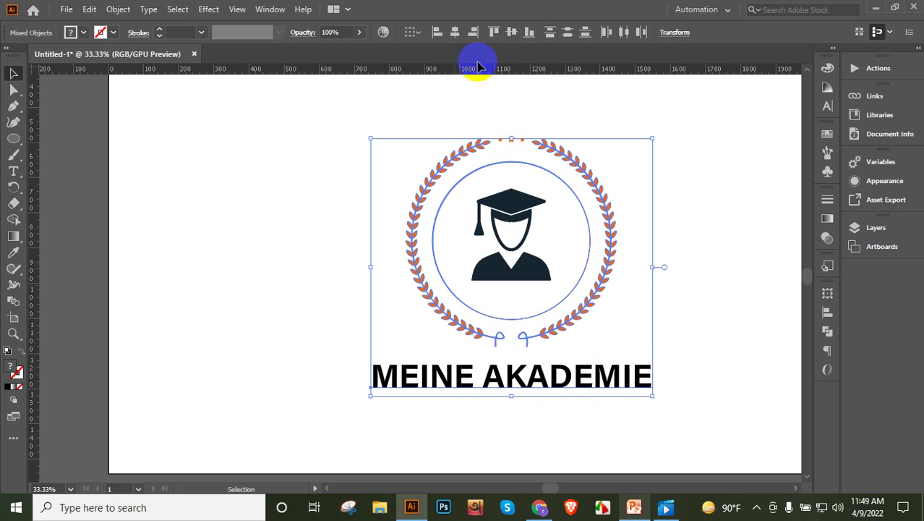
{"action": "left_click", "coordinate": [310, 135]}
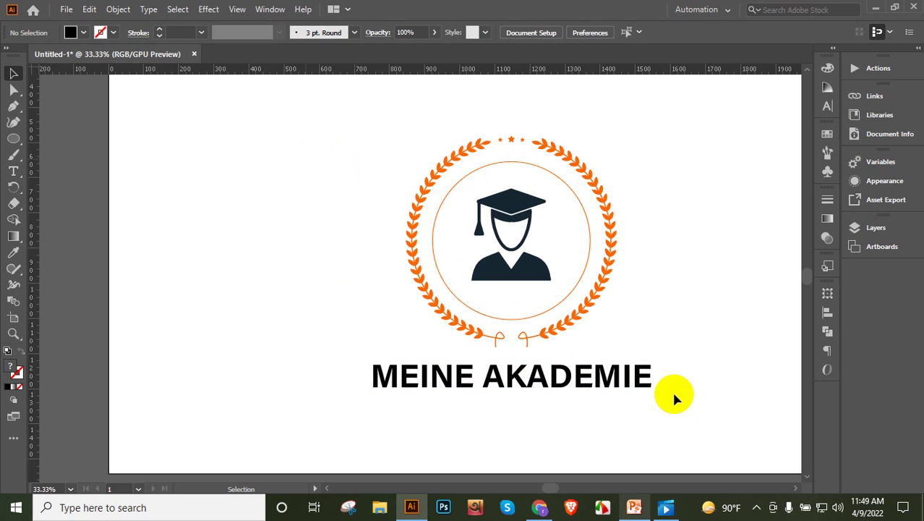
{"action": "left_click_drag", "start_coordinate": [672, 389], "coordinate": [547, 139]}
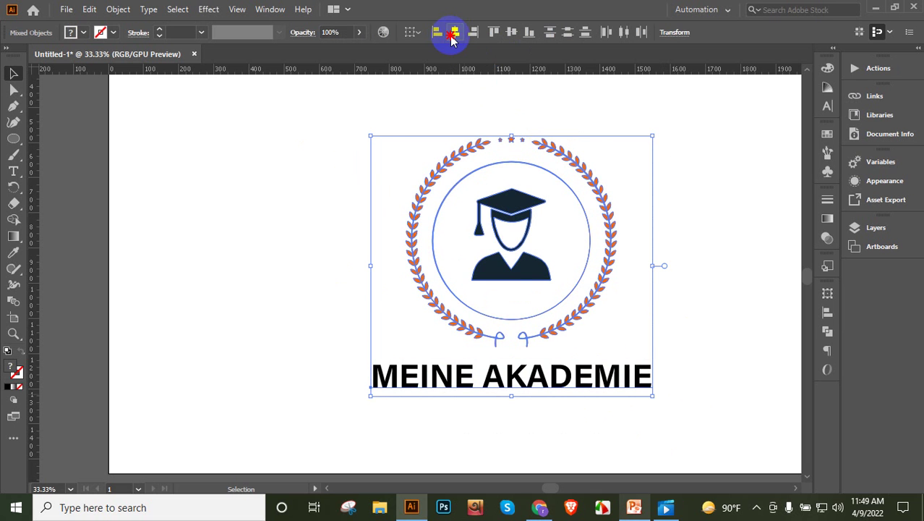
{"action": "left_click", "coordinate": [441, 32]}
{"action": "left_click", "coordinate": [453, 31]}
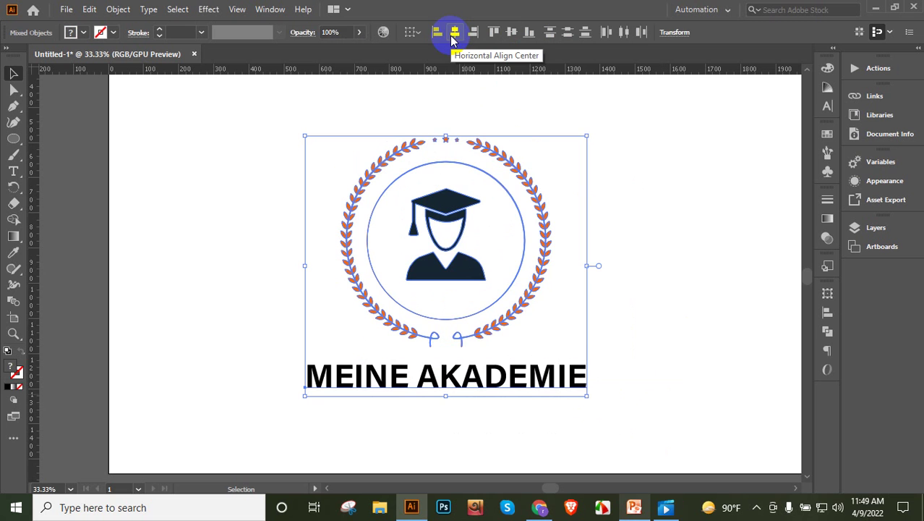
Step: Move the MEINE AKADEMIE text slightly down to widen the gap below the wreath, then deselect it
{"action": "left_click", "coordinate": [702, 350]}
{"action": "left_click_drag", "start_coordinate": [491, 386], "coordinate": [494, 394]}
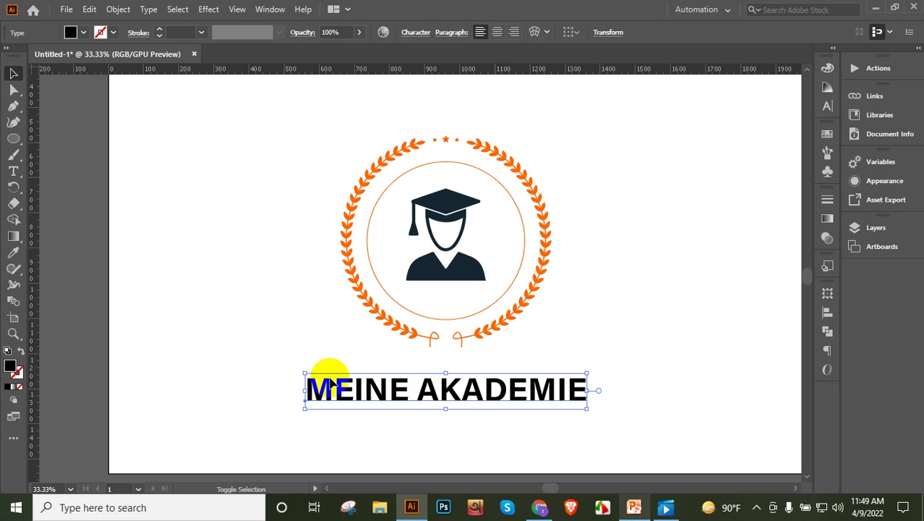
{"action": "key", "text": "ctrl+shift+a"}
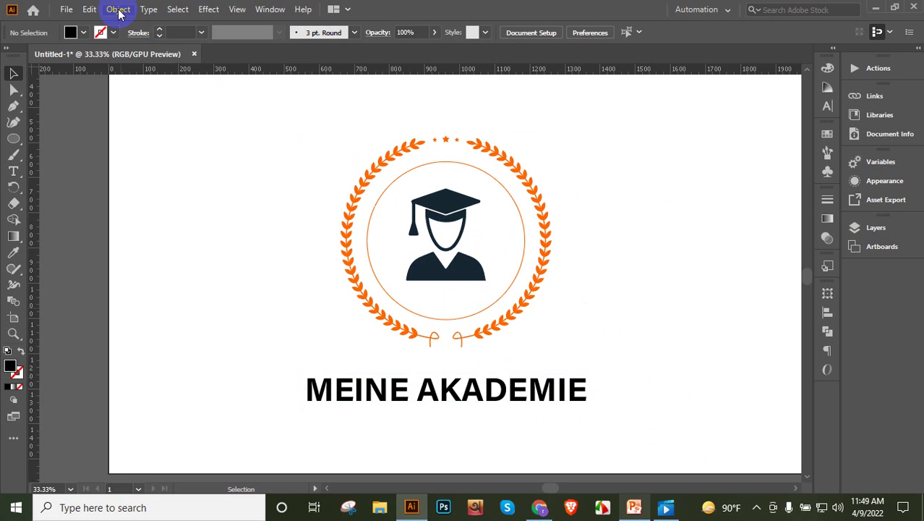
Step: Expand the MEINE AKADEMIE text into outlines and ungroup its letters
{"action": "left_click", "coordinate": [316, 390]}
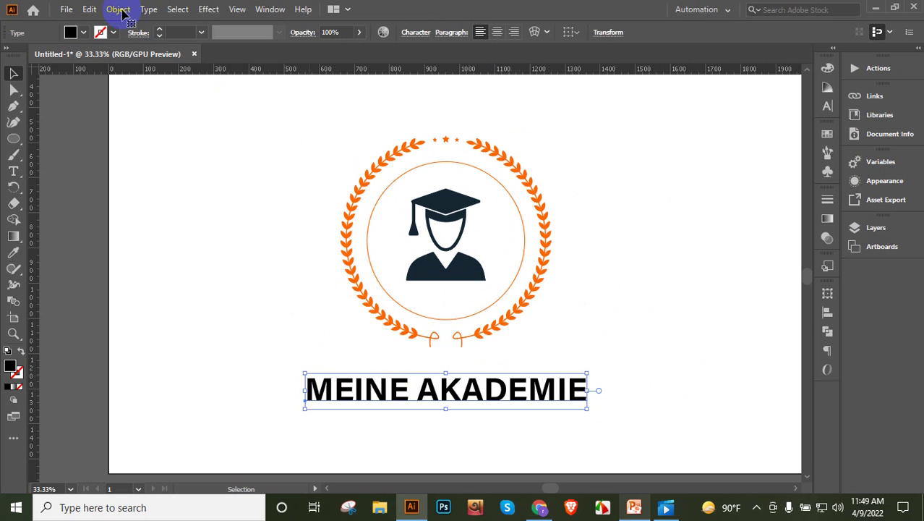
{"action": "left_click", "coordinate": [118, 9]}
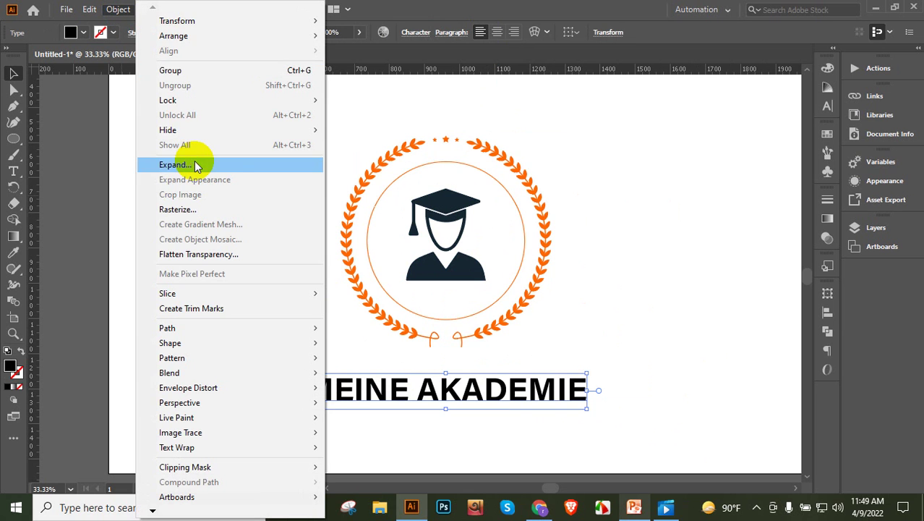
{"action": "left_click", "coordinate": [177, 165]}
{"action": "left_click", "coordinate": [430, 330]}
{"action": "left_click", "coordinate": [316, 391]}
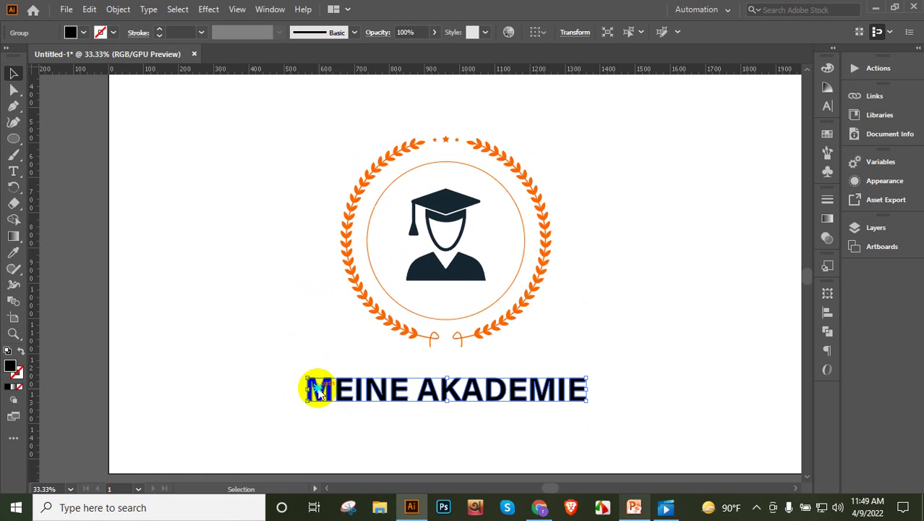
{"action": "right_click", "coordinate": [317, 390]}
{"action": "left_click", "coordinate": [269, 293]}
Step: Recolour the letters of MEINE with the orange sampled from the wreath
{"action": "left_click_drag", "start_coordinate": [323, 376], "coordinate": [410, 405]}
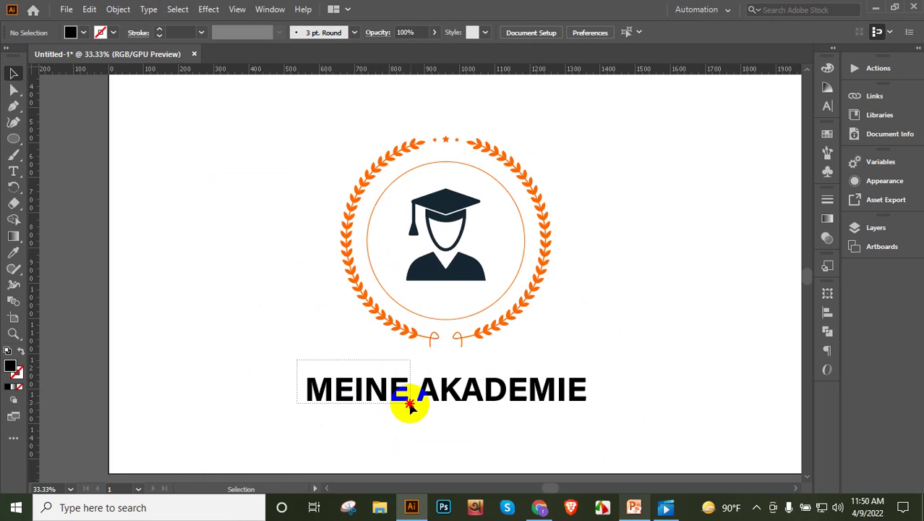
{"action": "left_click_drag", "start_coordinate": [410, 405], "coordinate": [411, 406]}
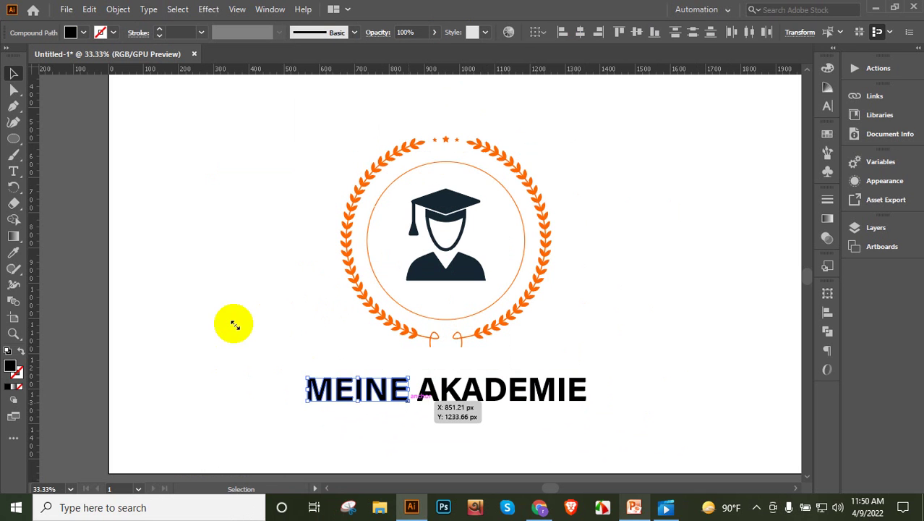
{"action": "left_click", "coordinate": [14, 253]}
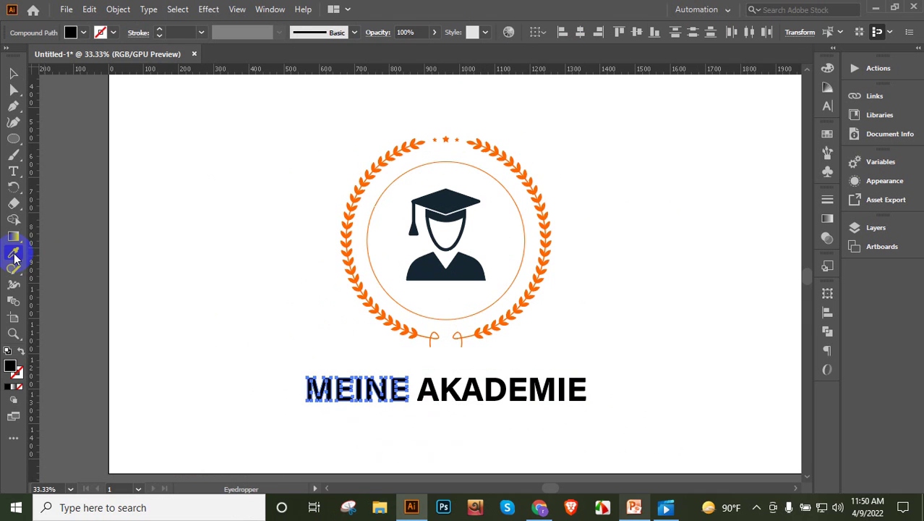
{"action": "left_click", "coordinate": [362, 293]}
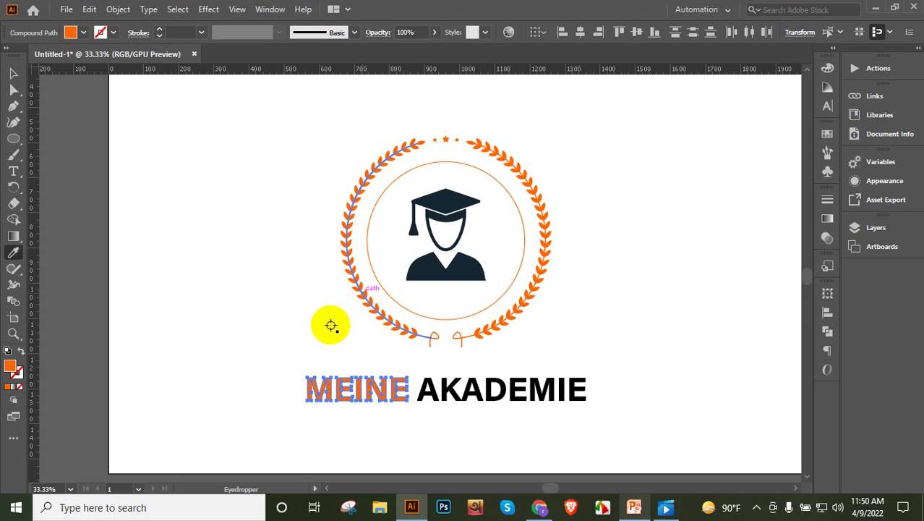
{"action": "left_click", "coordinate": [9, 73]}
{"action": "left_click", "coordinate": [10, 73]}
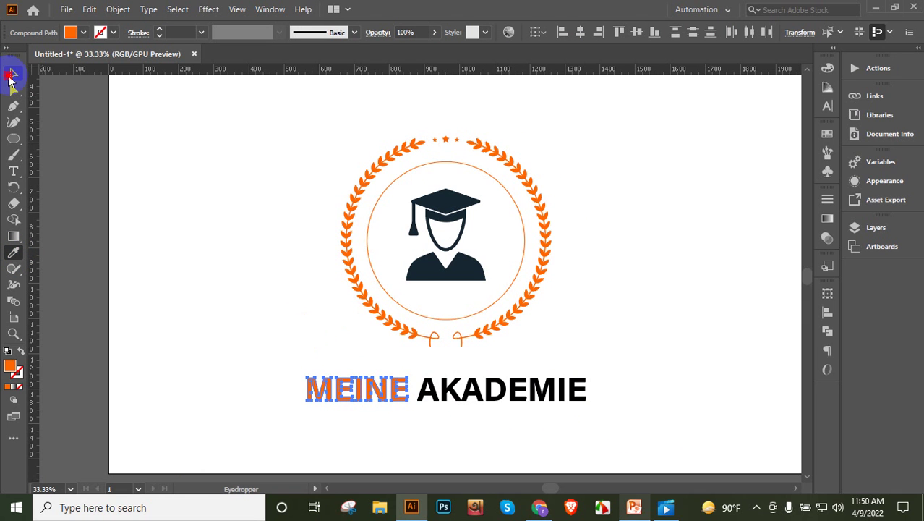
Step: Recolour the letters of AKADEMIE with the dark navy sampled from the graduate icon, then deselect them
{"action": "left_click", "coordinate": [607, 403]}
{"action": "left_click", "coordinate": [424, 373]}
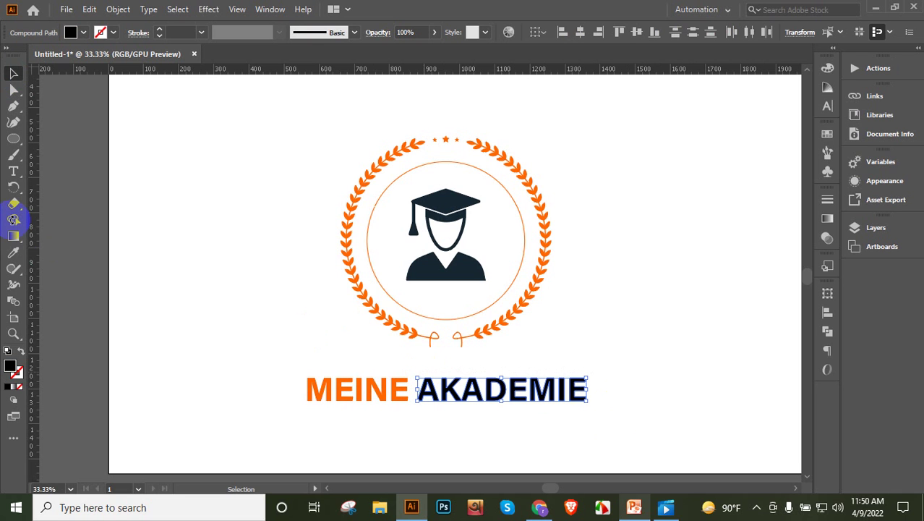
{"action": "left_click", "coordinate": [14, 252]}
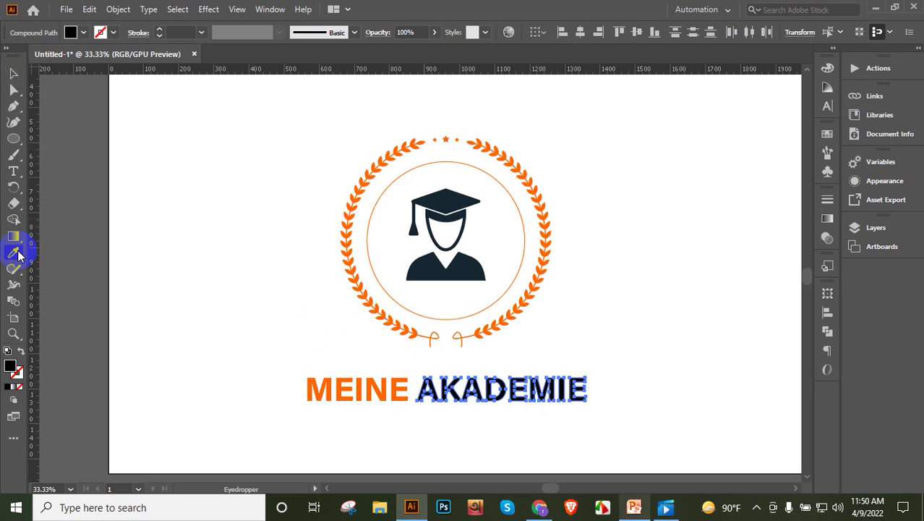
{"action": "left_click", "coordinate": [423, 262]}
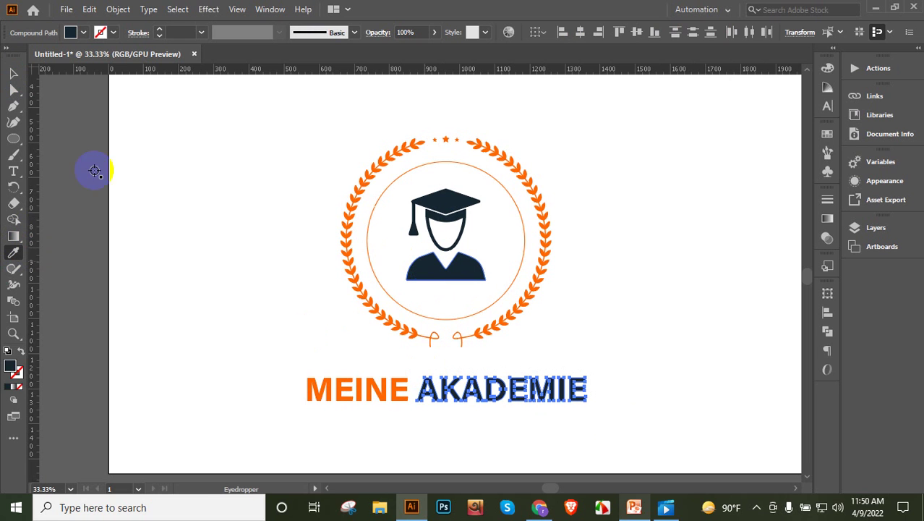
{"action": "left_click", "coordinate": [13, 73]}
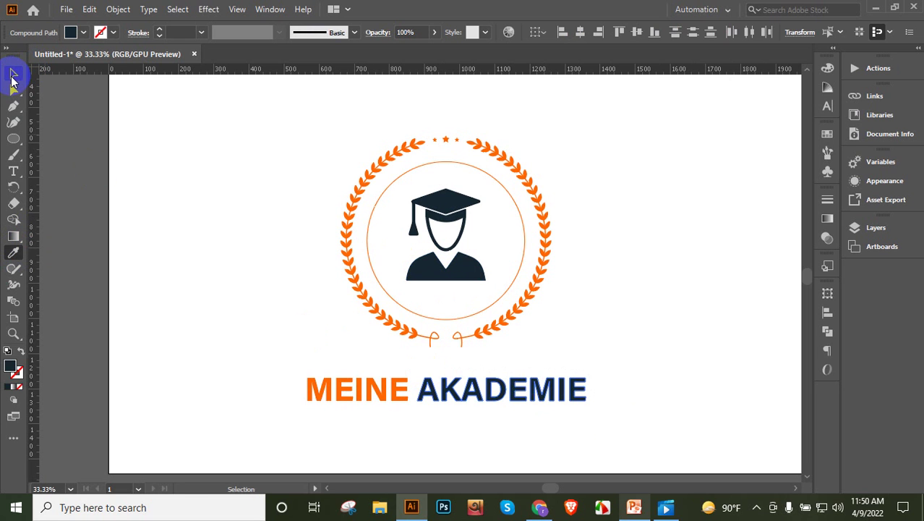
{"action": "left_click", "coordinate": [209, 213]}
Step: Group the emblem and lettering into one logo, move it to about the middle of the artboard and deselect it
{"action": "scroll", "coordinate": [254, 247], "scroll_direction": "down", "scroll_amount": 2}
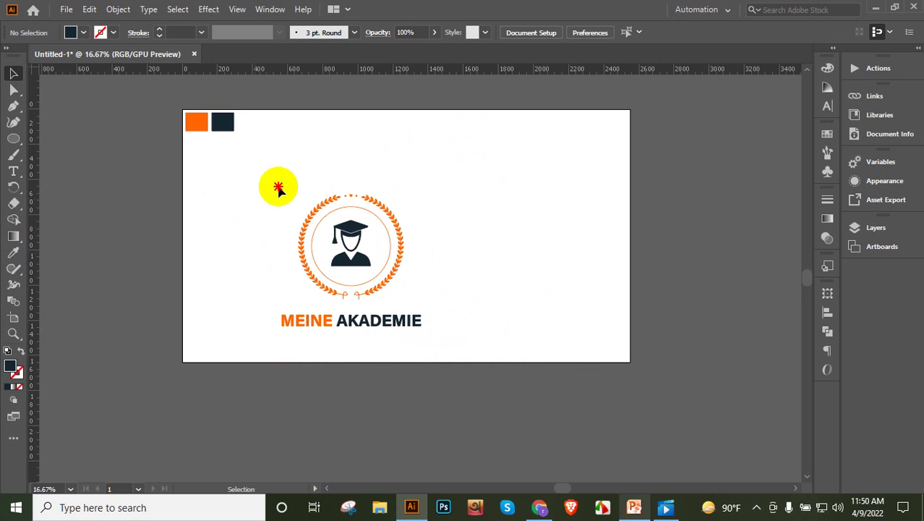
{"action": "left_click", "coordinate": [449, 350]}
{"action": "left_click_drag", "start_coordinate": [450, 350], "coordinate": [406, 297]}
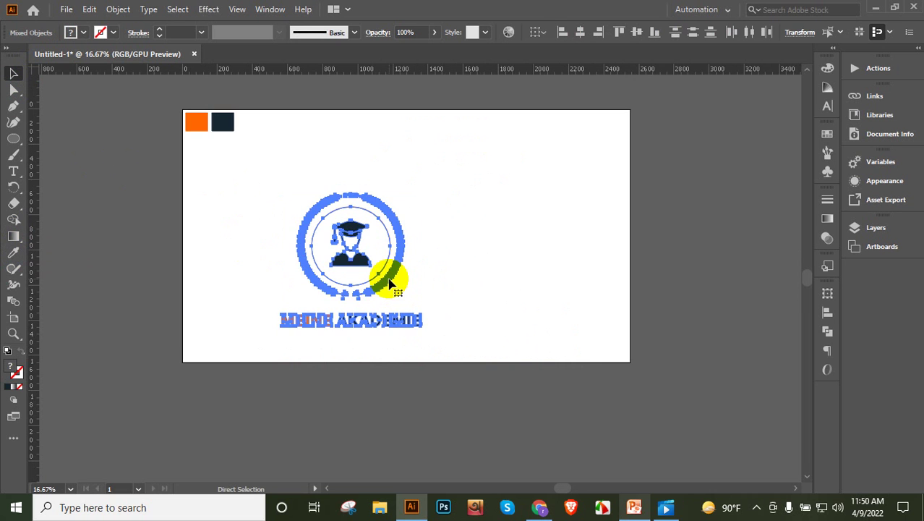
{"action": "key", "text": "ctrl+g"}
{"action": "left_click_drag", "start_coordinate": [398, 271], "coordinate": [431, 251]}
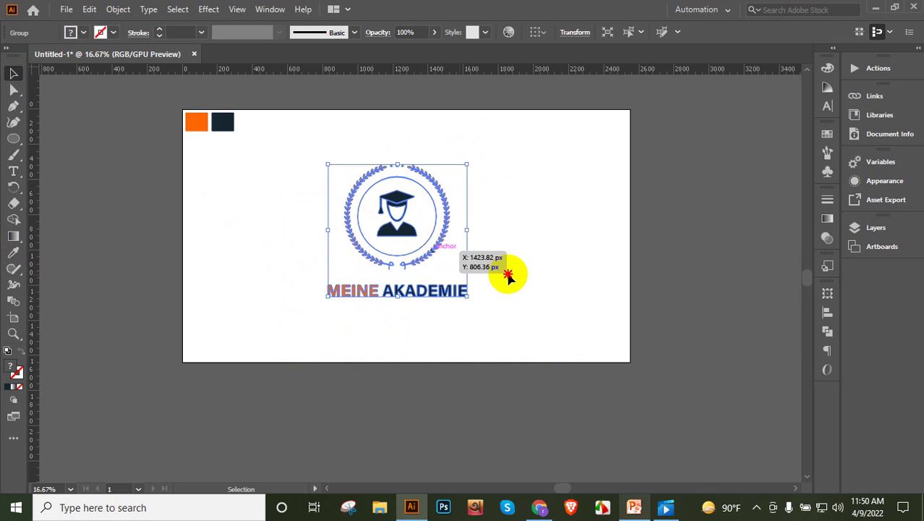
{"action": "left_click", "coordinate": [449, 270]}
{"action": "scroll", "coordinate": [415, 271], "scroll_direction": "up", "scroll_amount": 2}
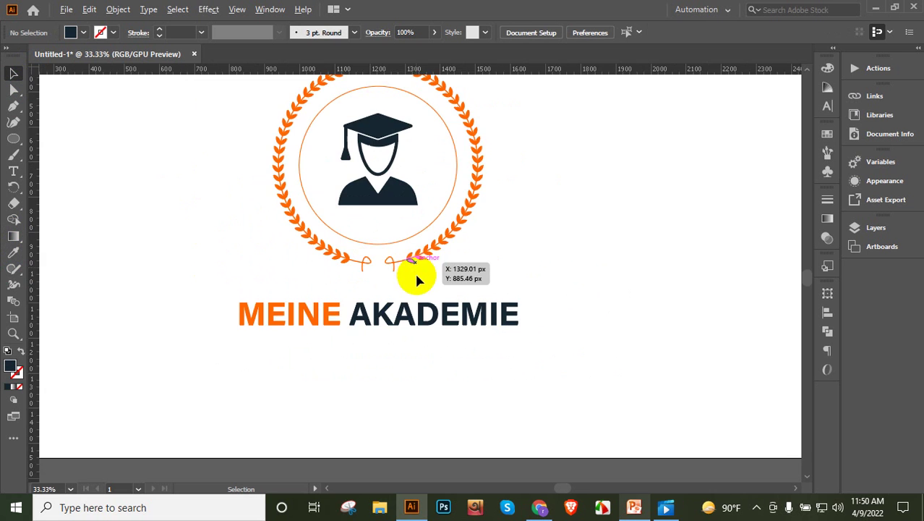
{"action": "scroll", "coordinate": [415, 275], "scroll_direction": "down", "scroll_amount": 1}
{"action": "scroll", "coordinate": [414, 270], "scroll_direction": "up", "scroll_amount": 3}
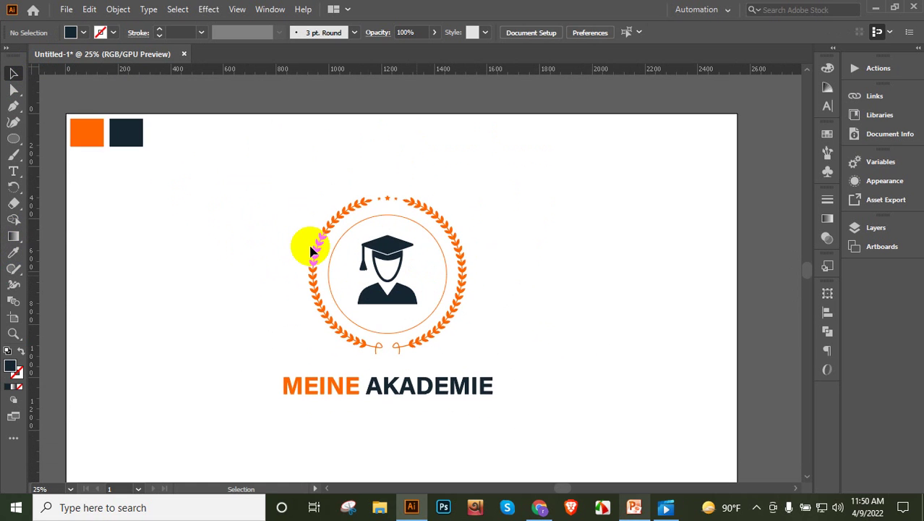
{"action": "left_click_drag", "start_coordinate": [272, 247], "coordinate": [294, 233]}
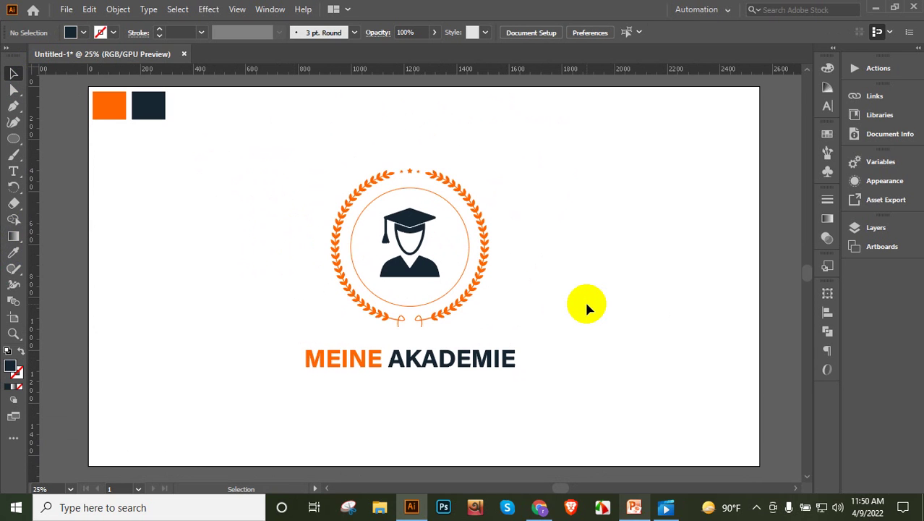
{"action": "left_click", "coordinate": [605, 506]}
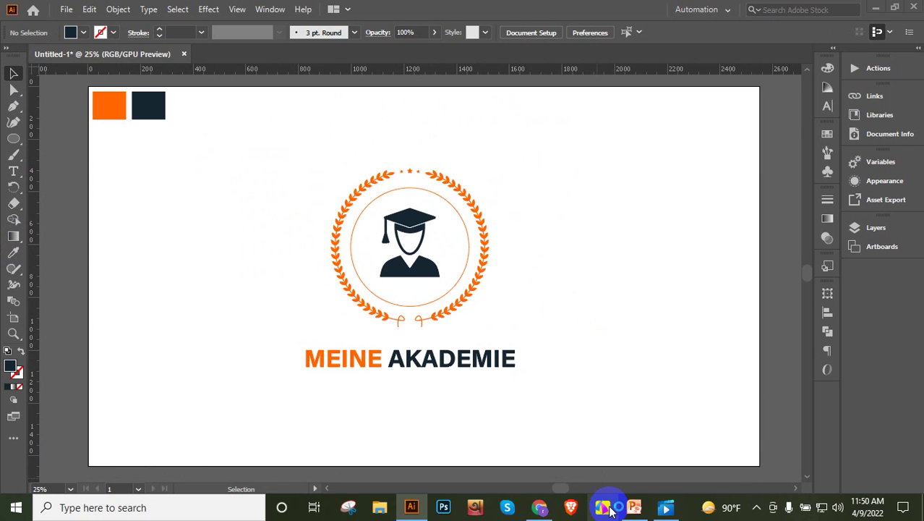